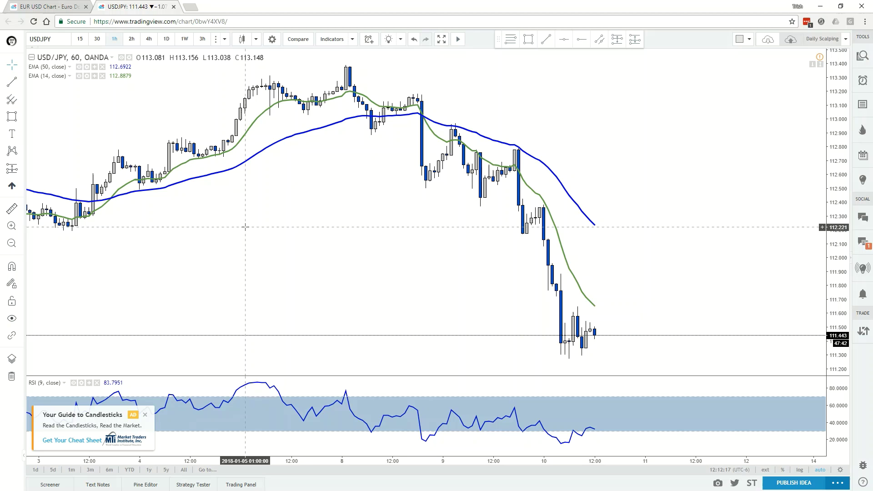
left_click(112, 59)
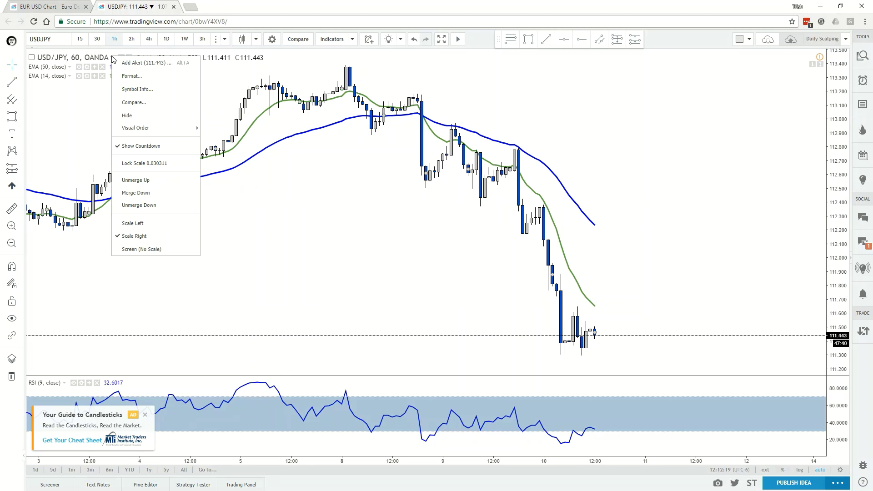
left_click(381, 246)
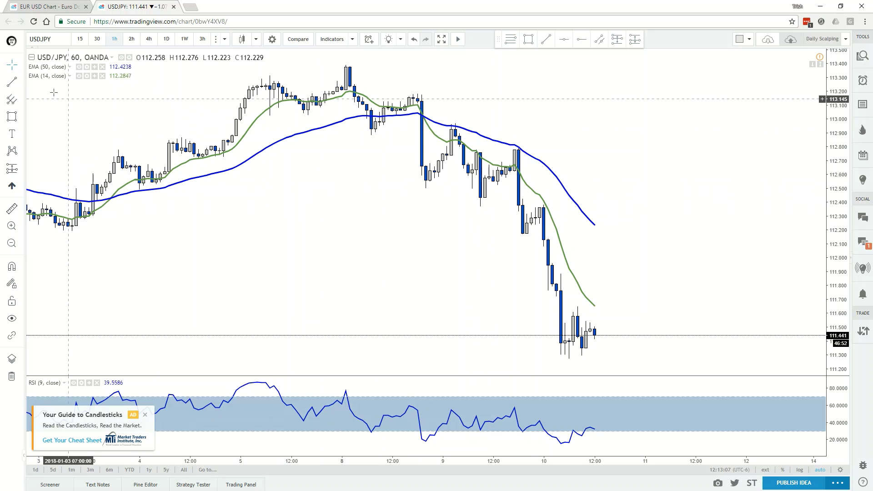
- Draw a trend line from the 8 January high at about 113.181 down to about 111.870 at 12 January
left_click(21, 86)
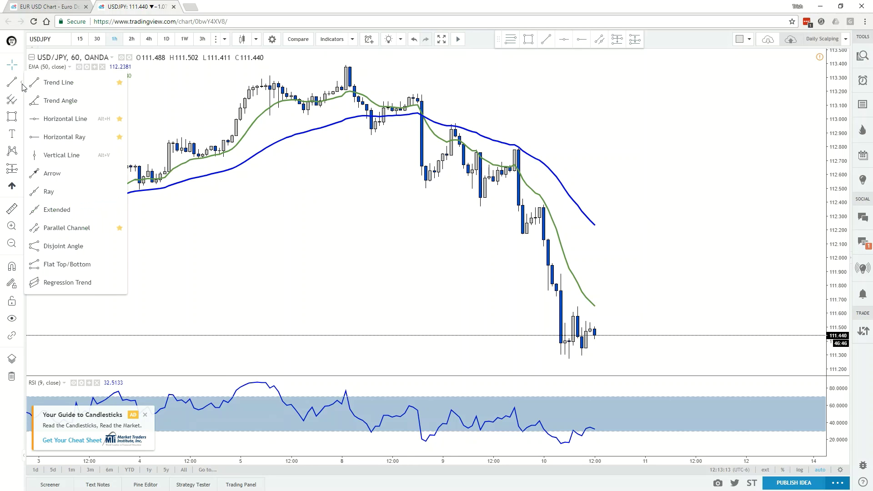
left_click(51, 82)
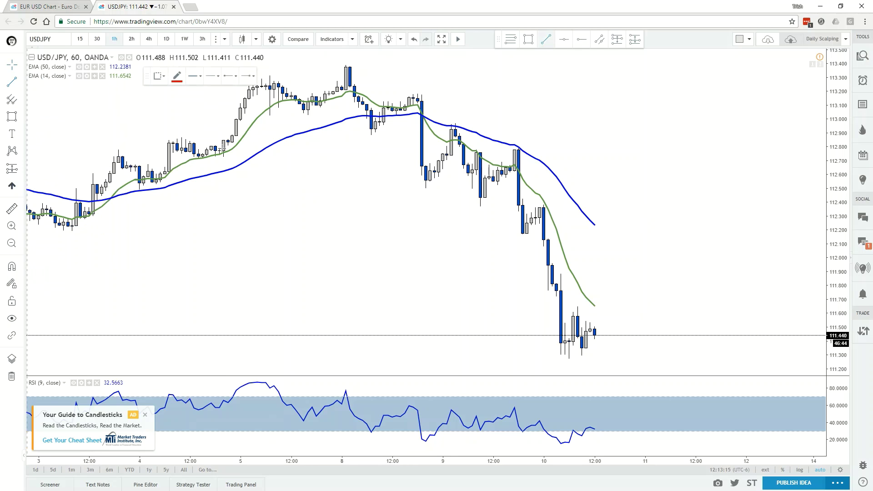
left_click(422, 94)
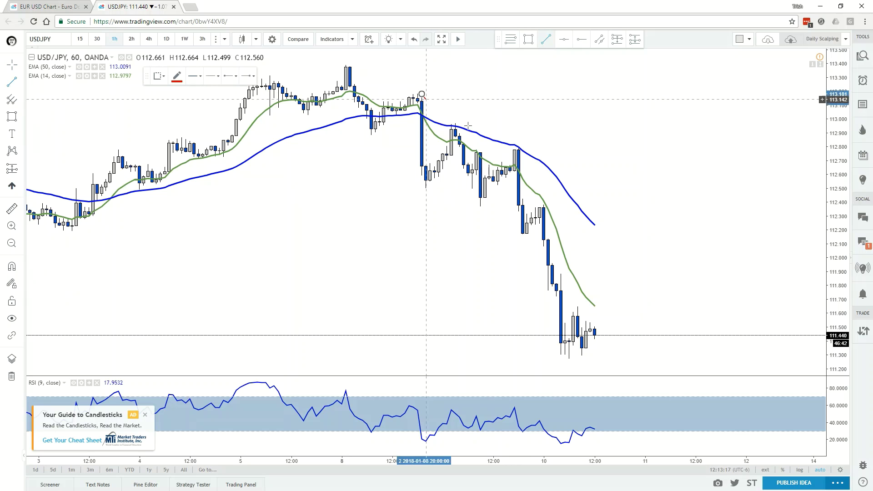
left_click(746, 276)
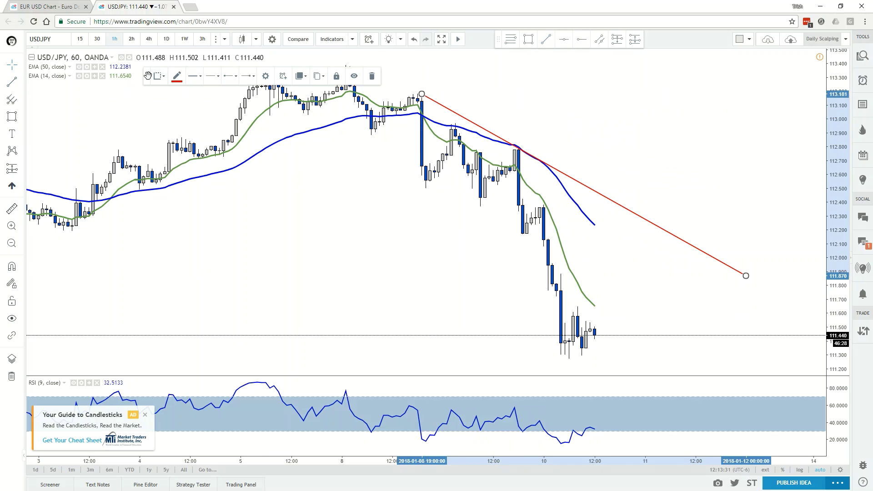
mouse_move(148, 75)
left_mouse_down()
mouse_move(452, 97)
mouse_move(529, 73)
mouse_move(464, 94)
mouse_move(344, 283)
mouse_move(152, 80)
mouse_move(347, 112)
mouse_move(335, 235)
mouse_move(360, 250)
mouse_move(532, 98)
mouse_move(530, 66)
left_mouse_up()
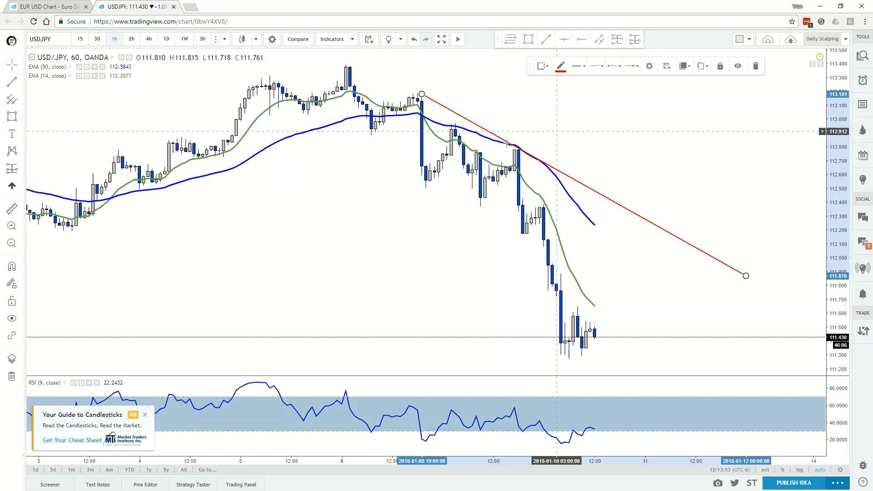
- Format the trend line as a thicker, dashed blue line
left_click(561, 67)
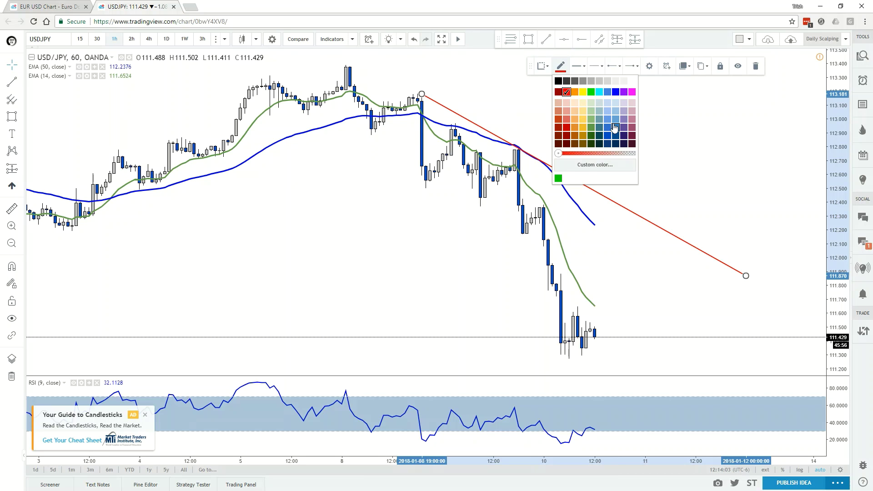
left_click(609, 141)
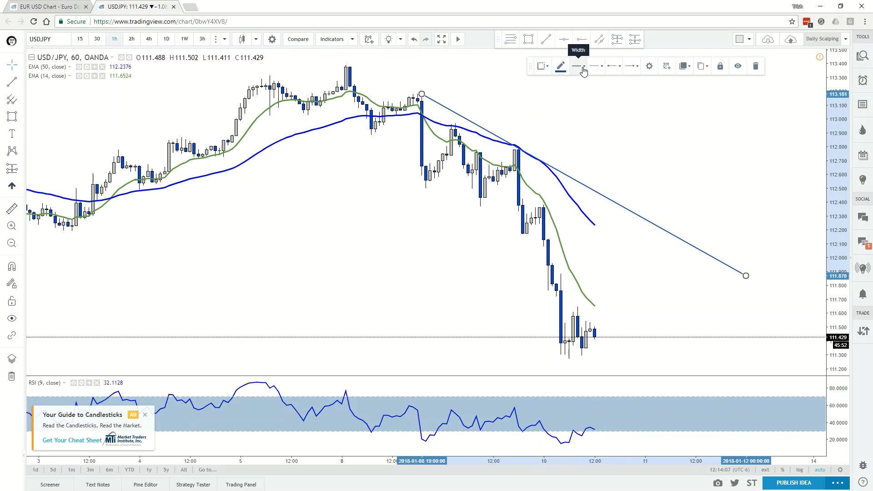
left_click(584, 68)
left_click(615, 85)
left_click(600, 69)
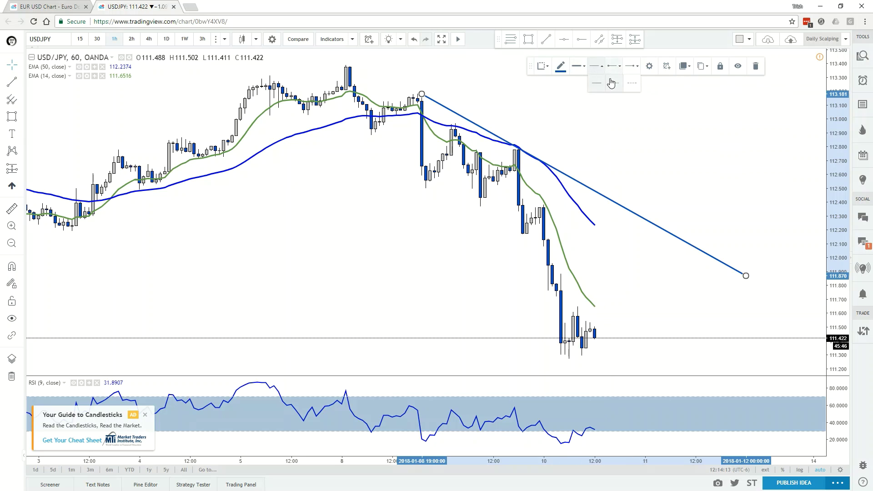
left_click(626, 87)
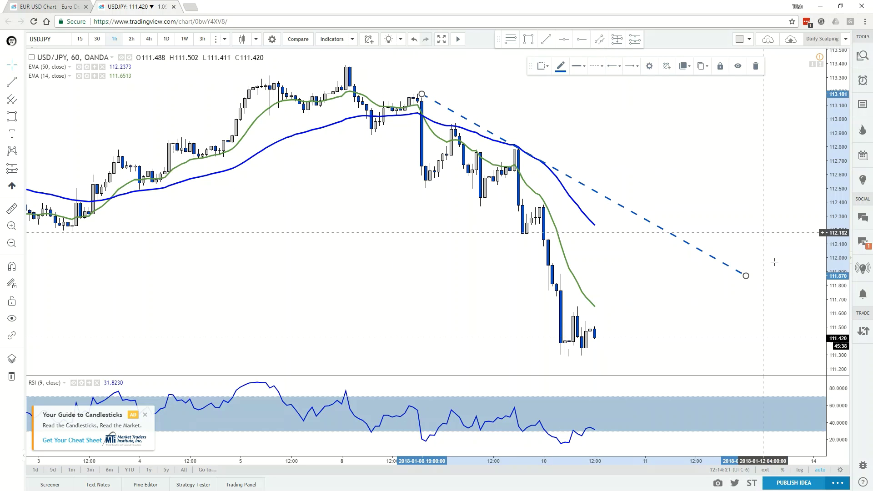
- Give the trend line's left end an arrow and extend its right end
left_click(615, 66)
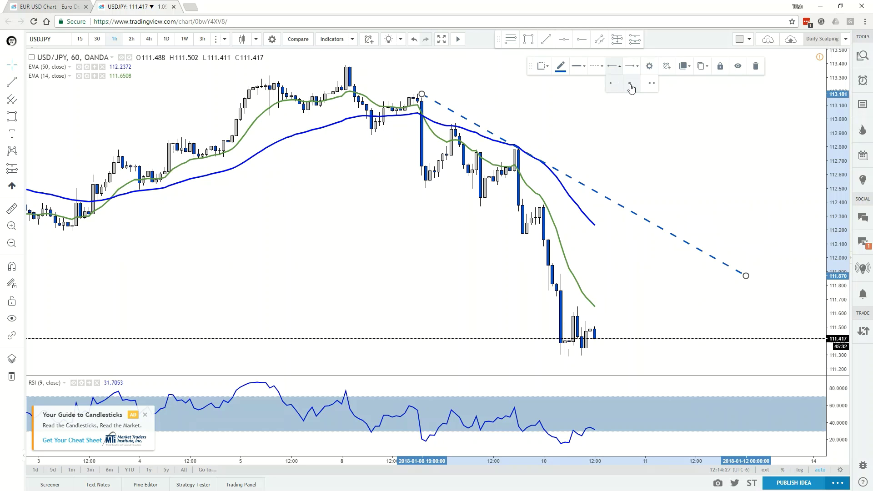
left_click(633, 87)
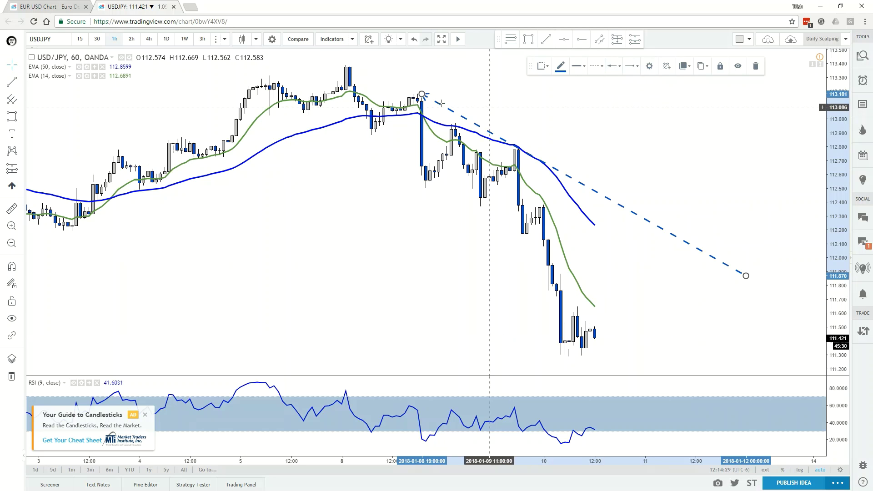
left_click(636, 68)
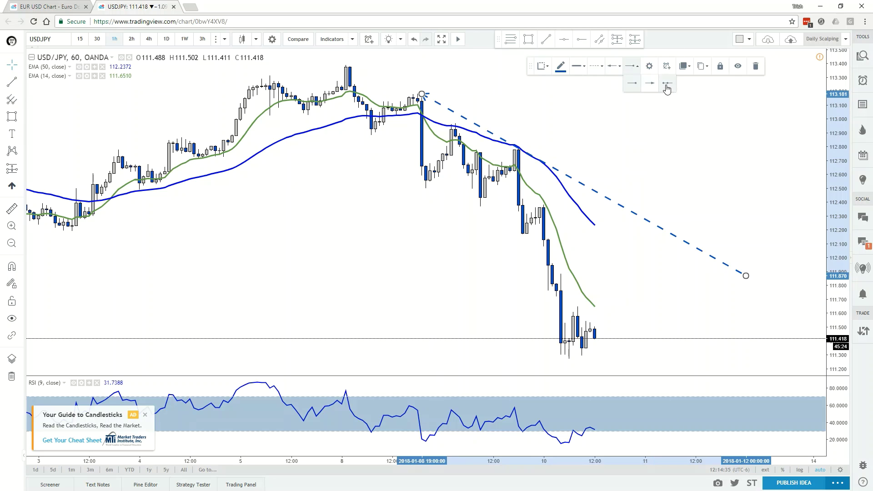
left_click(668, 89)
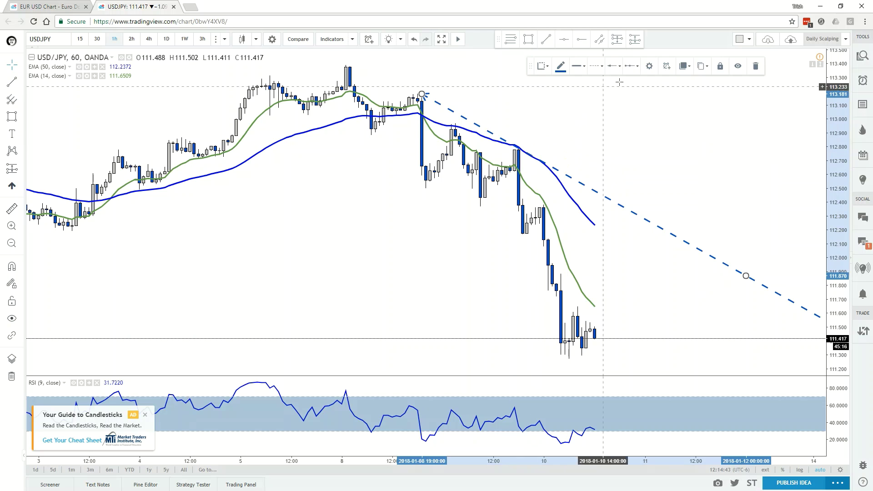
- Set the trend line's right end to normal and extend the left end, finishing with both ends extended
left_click(635, 71)
left_click(633, 82)
left_click(613, 73)
left_click(649, 84)
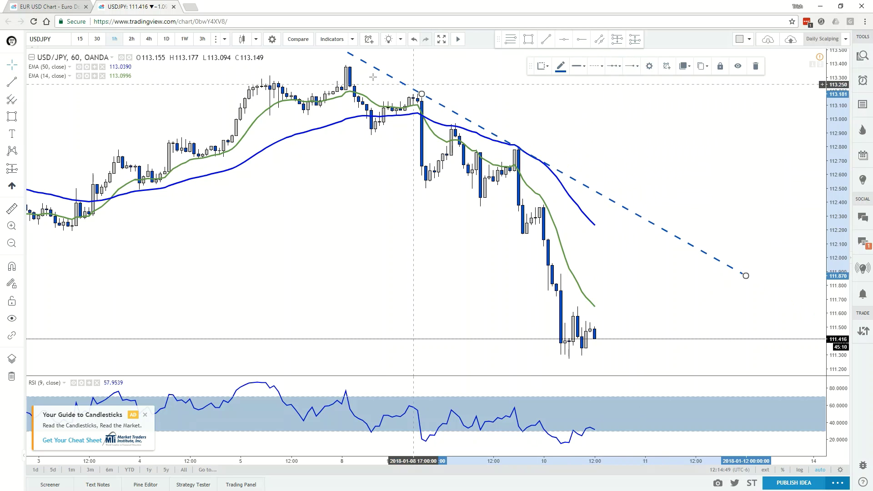
left_click(632, 66)
left_click(668, 83)
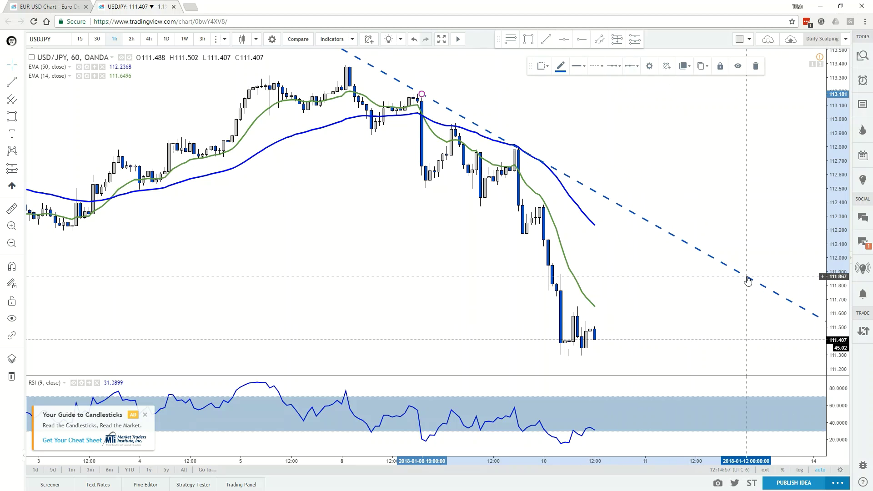
- Reposition the trend line's anchors to about 113.053 and 112.689, and turn off the extension of its left end
left_click_drag(583, 202, 528, 137)
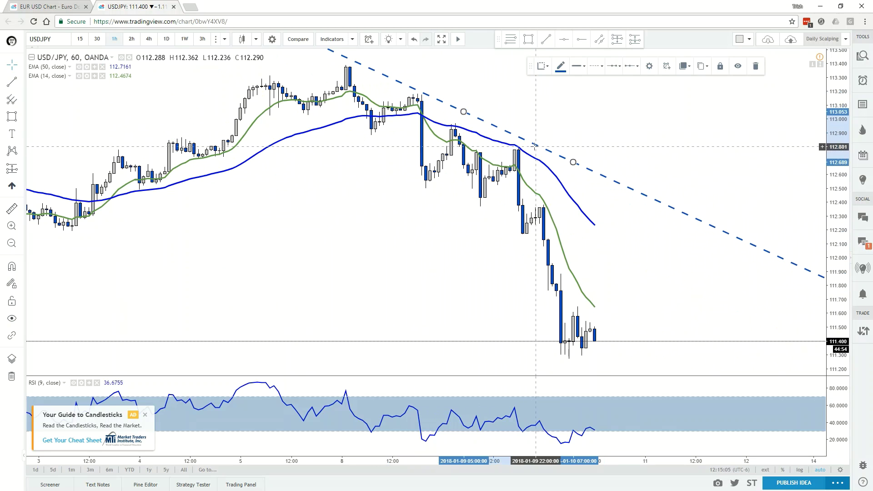
left_click(649, 67)
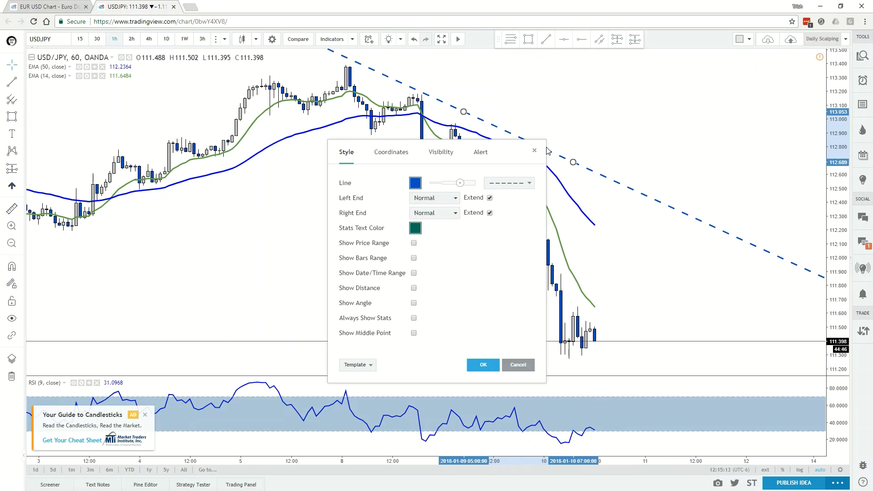
left_click(454, 200)
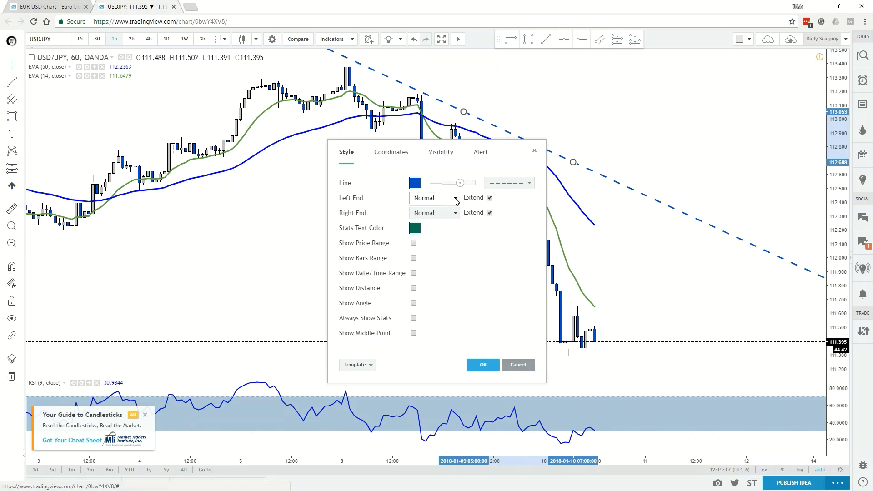
left_click(456, 199)
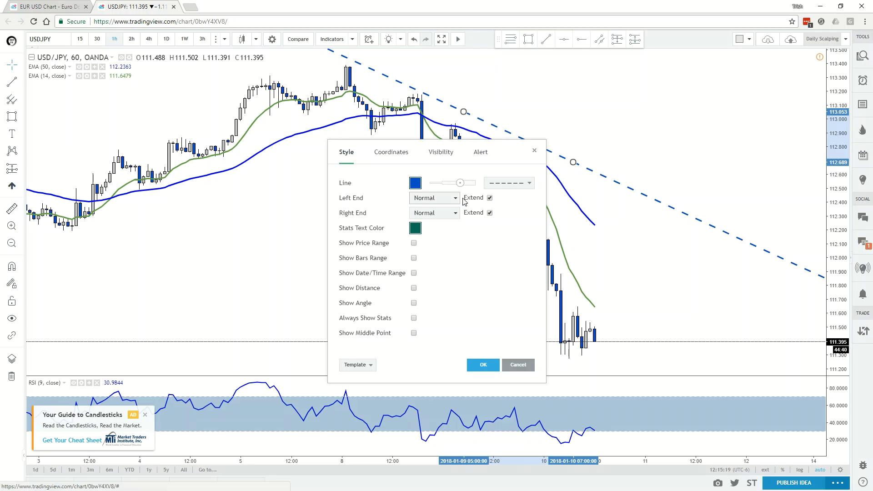
left_click(490, 199)
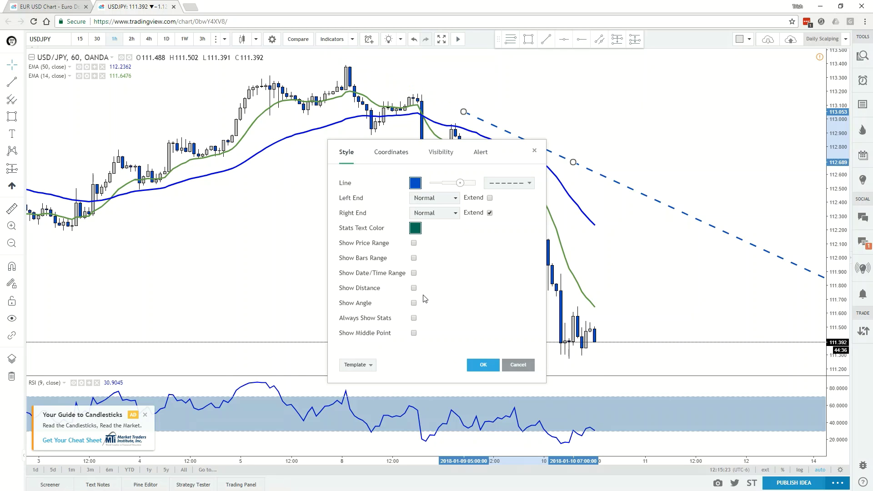
- Preview the trend line's price range, bars range and date/time range statistics, switching each one off again
left_click(414, 243)
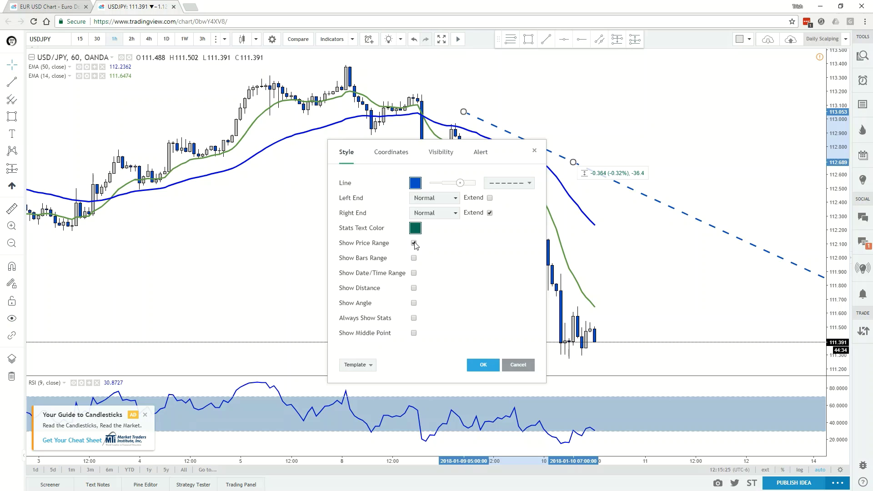
left_click(414, 244)
left_click(414, 258)
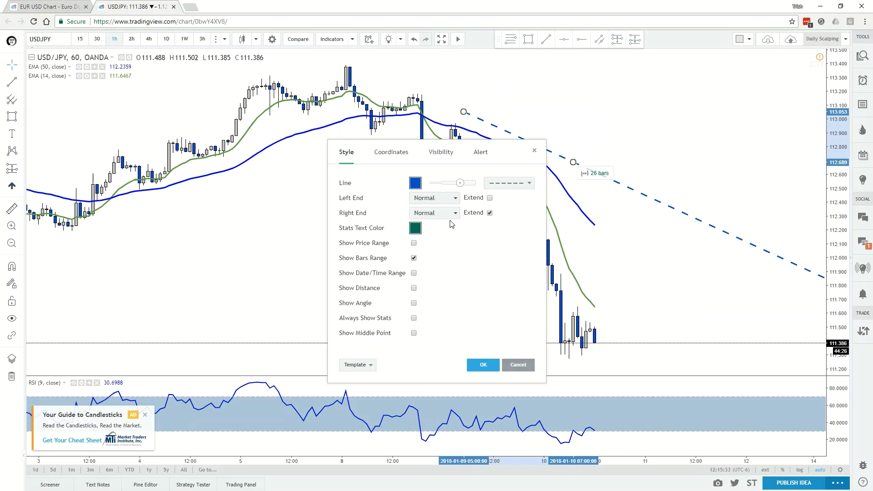
left_click(413, 258)
left_click(414, 273)
left_click(414, 274)
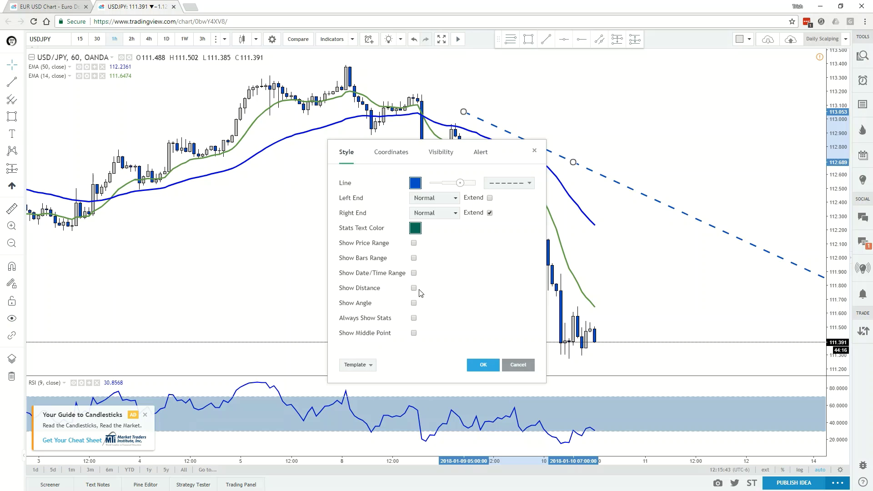
- Try the trend line's distance, angle, always-show-stats and middle point options, leaving all of them off
left_click(414, 288)
left_click(414, 288)
left_click(414, 303)
left_click(414, 303)
left_click(415, 319)
left_click(414, 334)
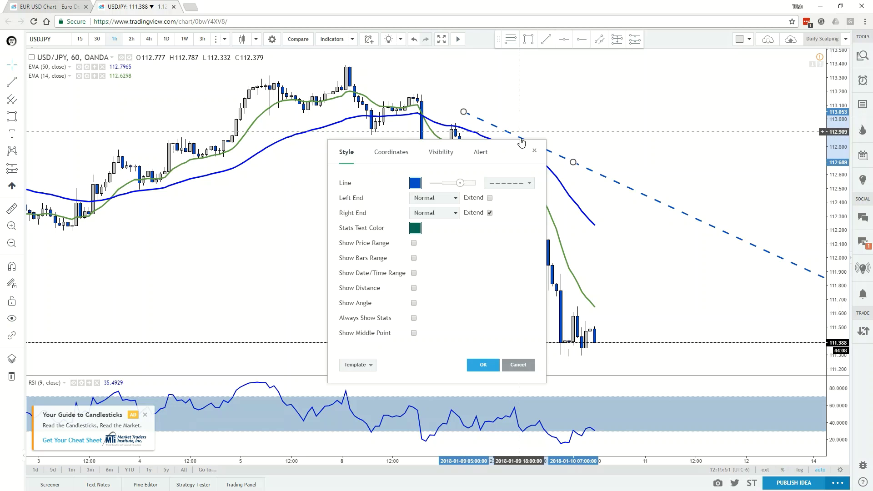
- Make the trend line thinner and solid, and turn off the extension of its right end
left_click_drag(504, 151, 400, 137)
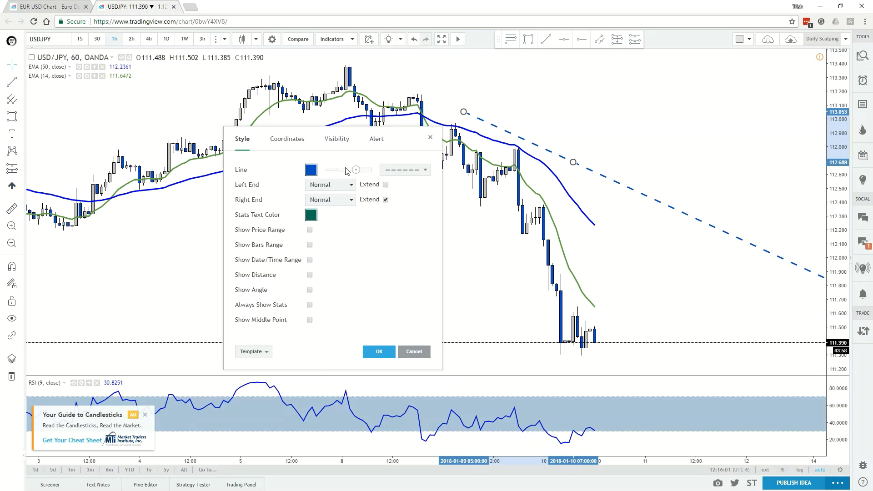
mouse_move(356, 171)
left_mouse_down()
mouse_move(346, 170)
mouse_move(362, 174)
mouse_move(347, 175)
left_mouse_up()
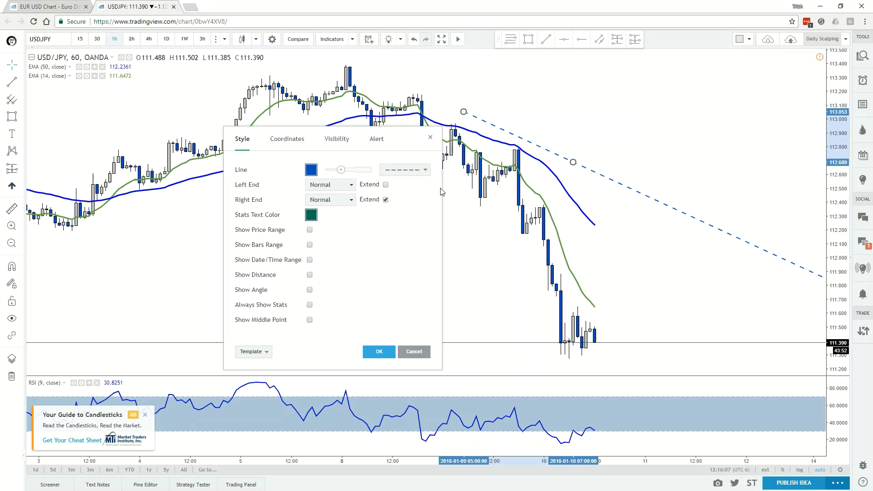
left_click(427, 172)
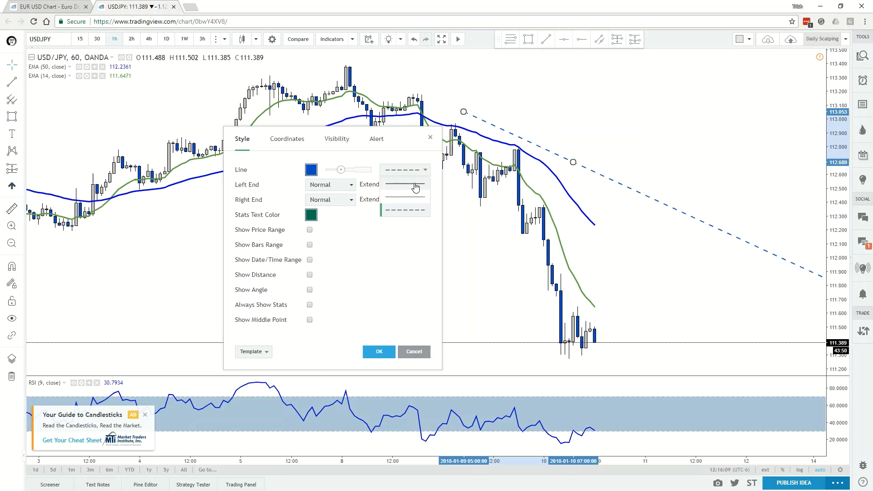
left_click(415, 186)
left_click(387, 200)
- Review the trend line's timeframe visibility settings and its alert options without creating an alert
left_click(336, 140)
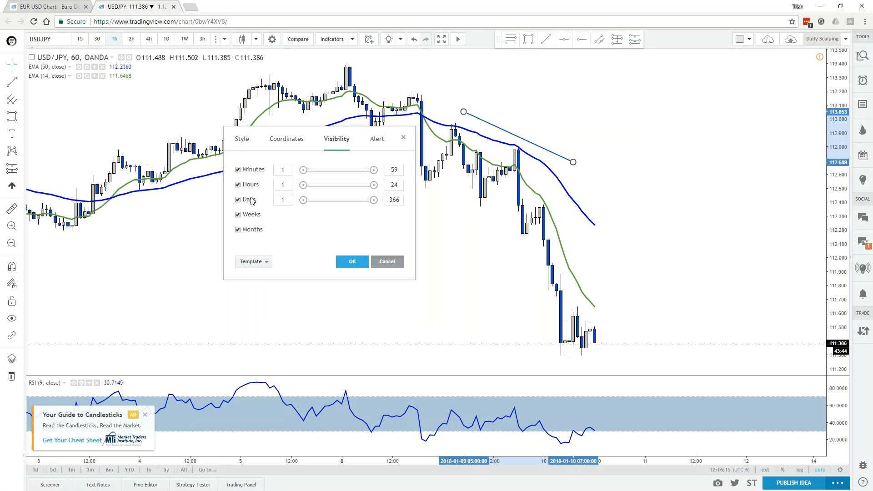
left_click(377, 139)
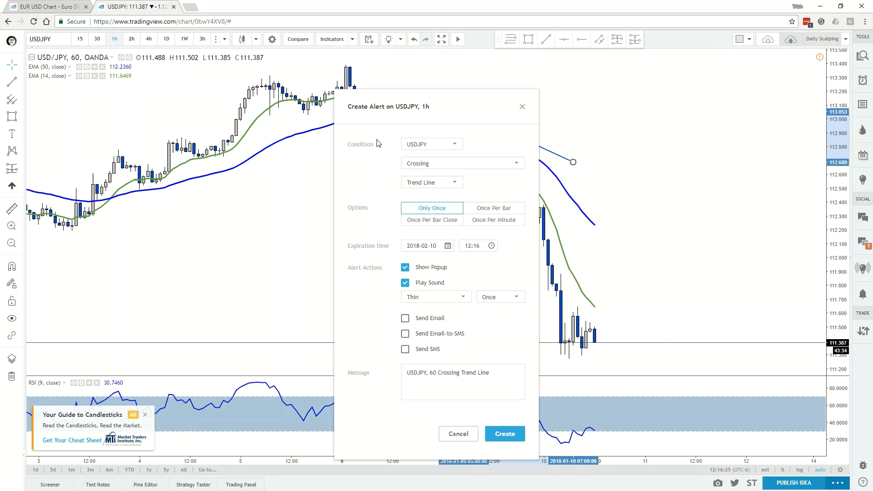
left_click(522, 106)
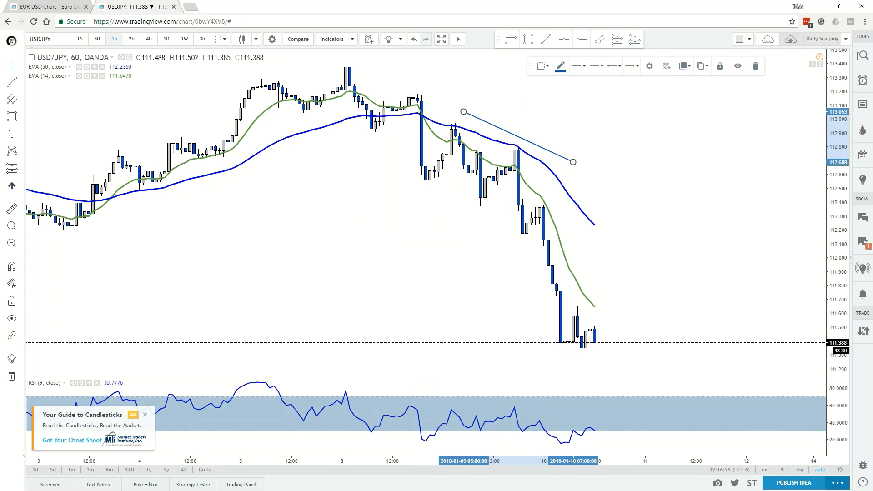
left_click(667, 68)
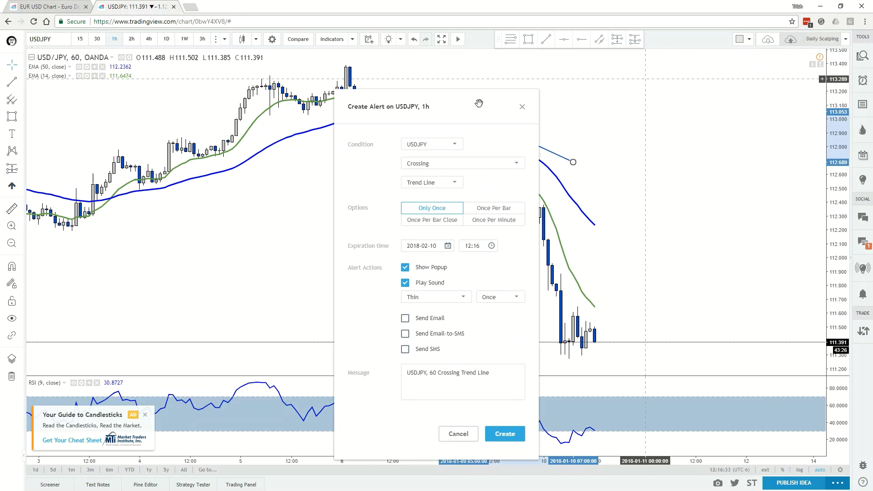
left_click(456, 436)
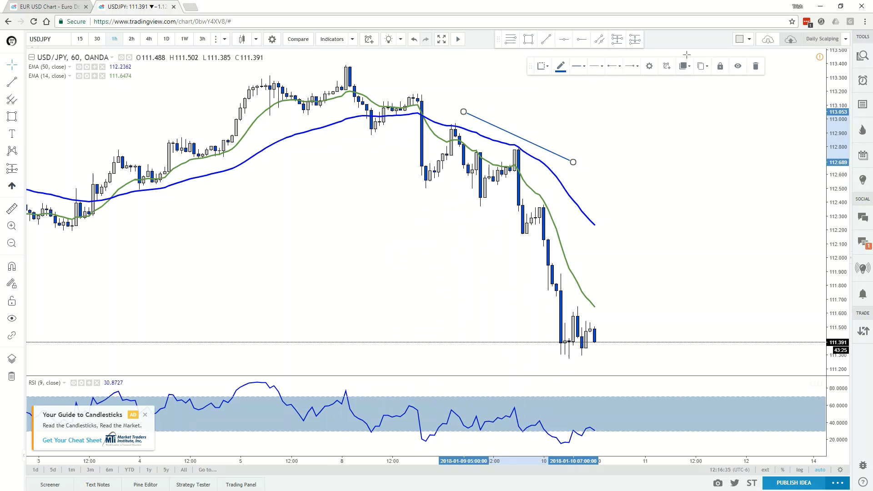
- Review the trend line's stacking order options, from Bring to Front to Send Backward, without applying one
left_click(687, 69)
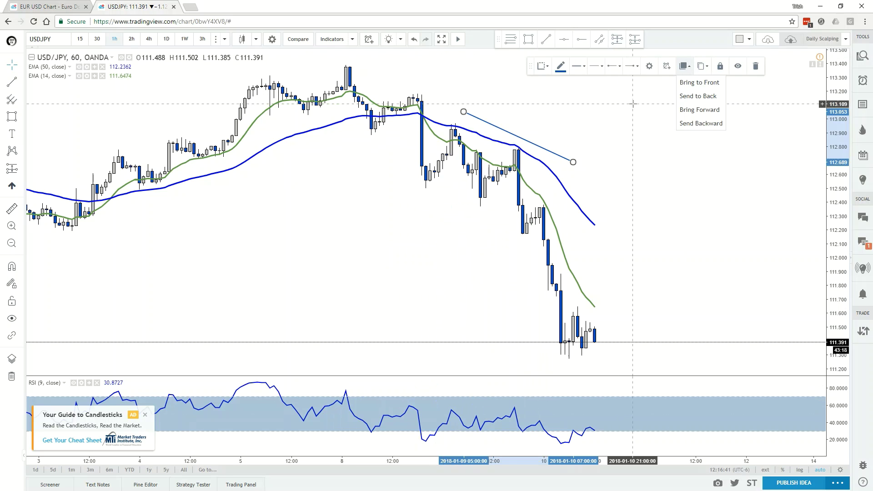
left_click(612, 199)
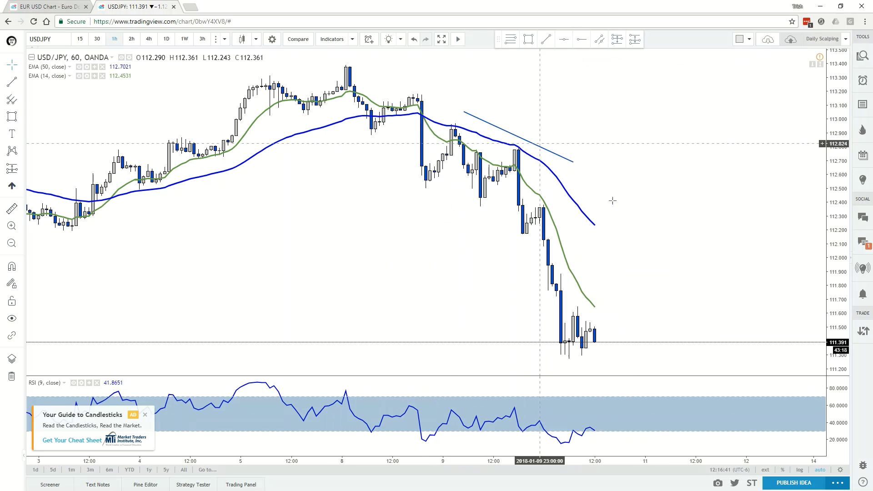
- Copy the trend line and paste a duplicate just above the original
left_click(502, 131)
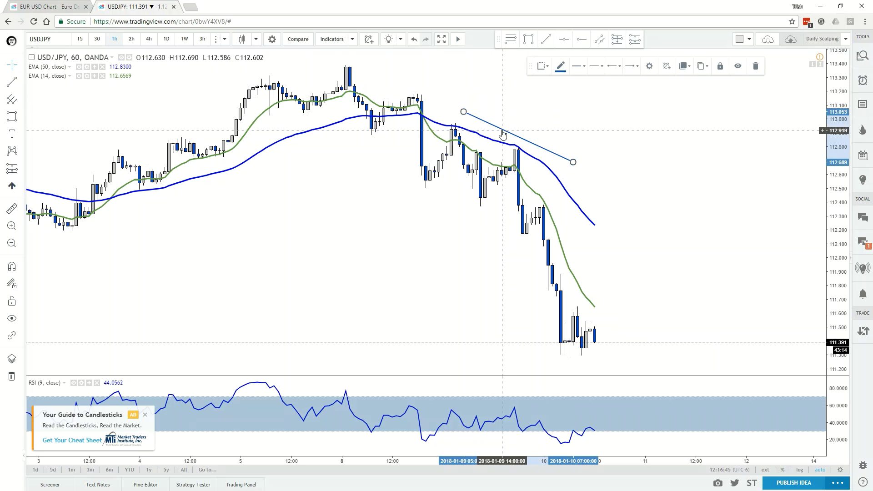
left_click(704, 72)
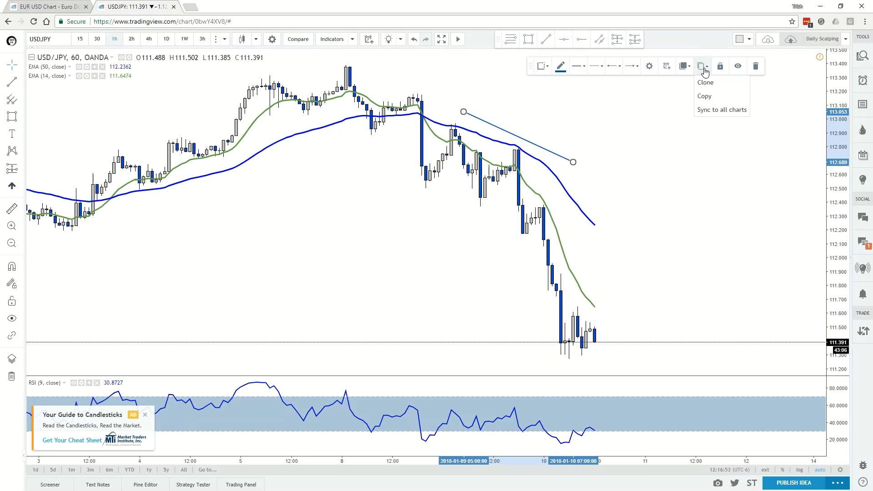
left_click(712, 100)
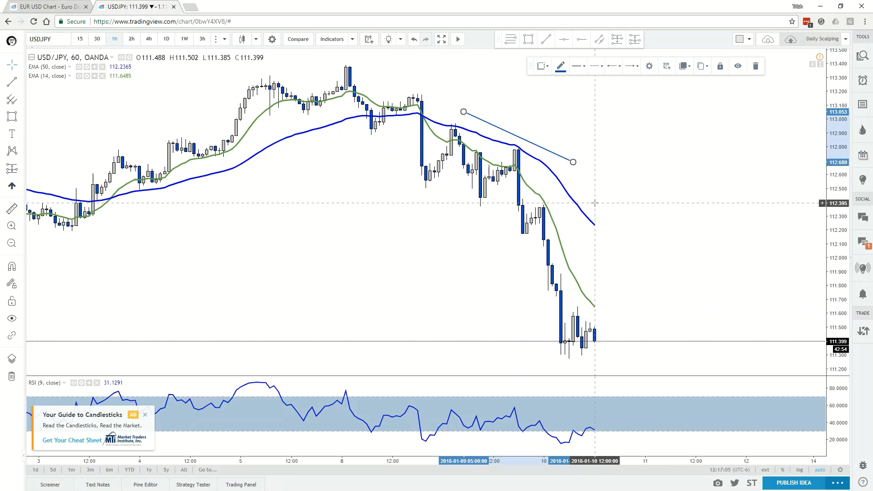
key("ctrl+v")
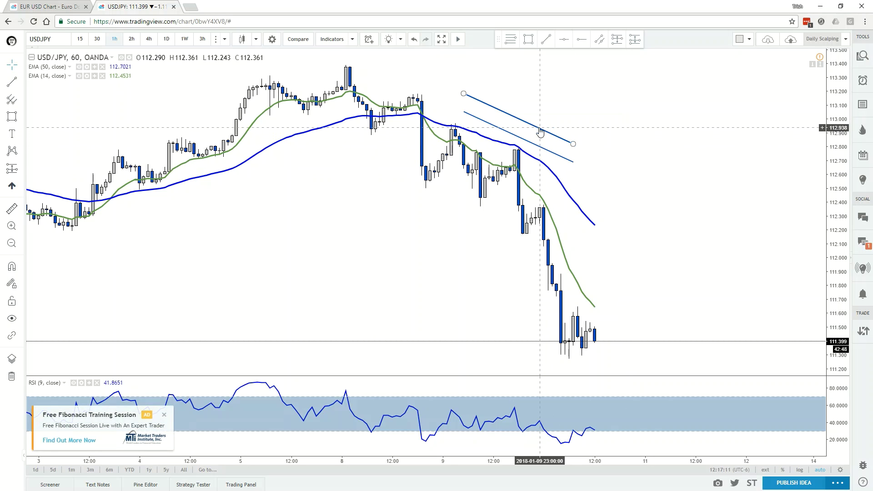
left_click(540, 132)
left_click(544, 129)
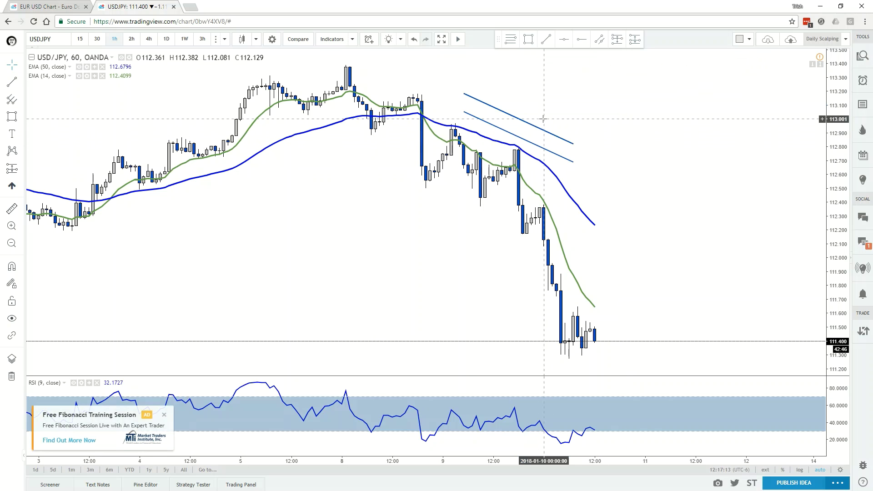
left_click(542, 129)
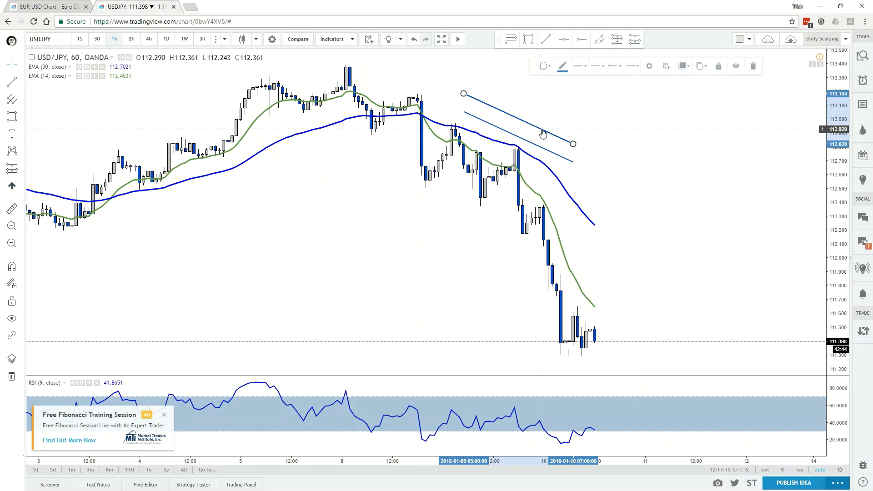
- Copy the pasted trend line, paste another duplicate and reposition the copies parallel to each other above the original
key("ctrl+c")
key("ctrl+v")
left_click_drag(589, 122, 560, 125)
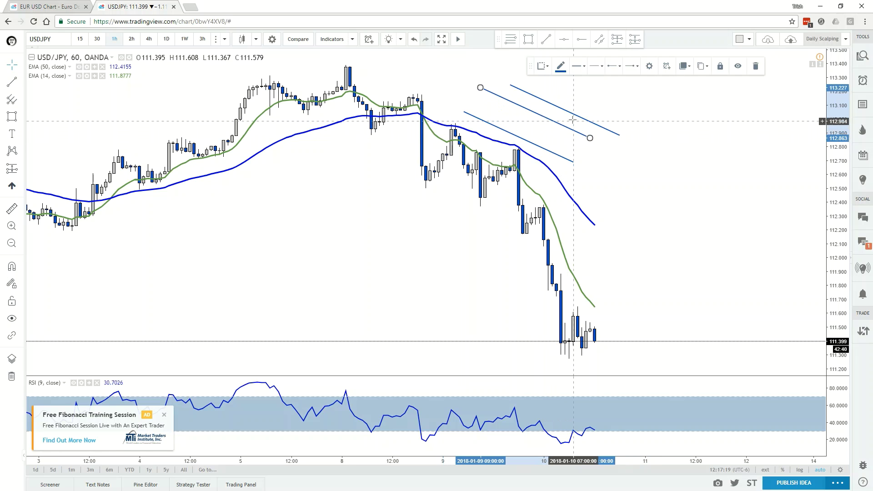
- Delete both pasted trend line copies, keeping only the original line
key("Delete")
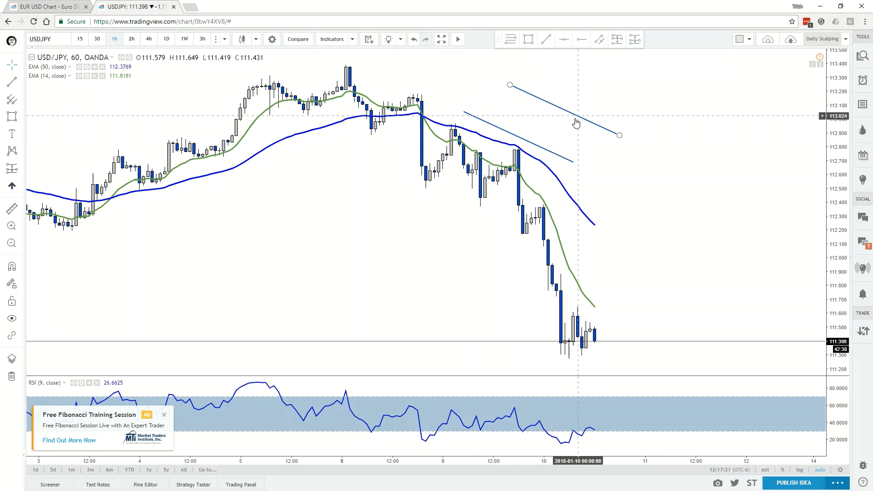
left_click(576, 115)
key("Delete")
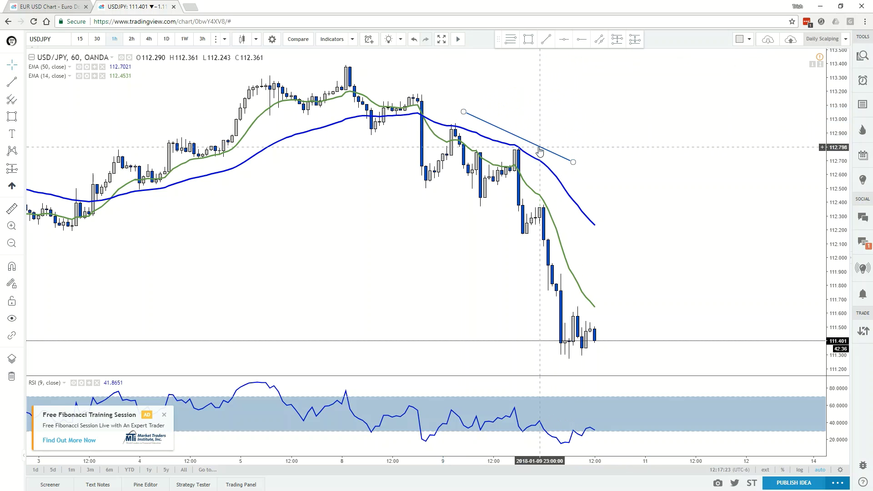
- Try cloning the trend line by moving the clone beneath the candle lows from about 112.532 to 112.168, and remove the clone
left_click(538, 145)
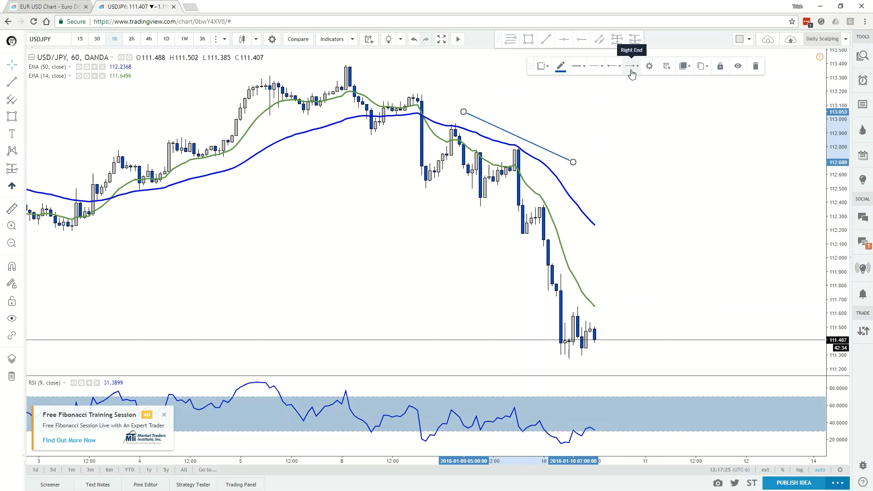
left_click(703, 66)
left_click(707, 83)
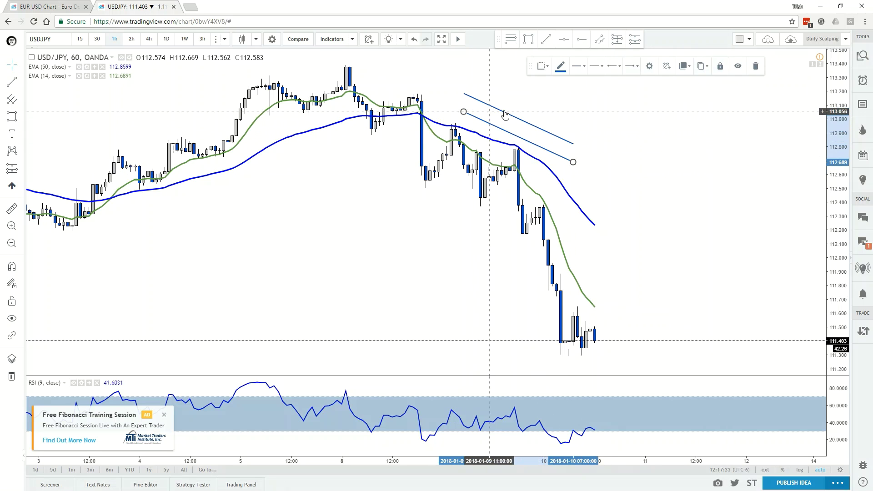
mouse_move(507, 118)
left_mouse_down()
mouse_move(485, 199)
mouse_move(472, 212)
mouse_move(453, 205)
left_mouse_up()
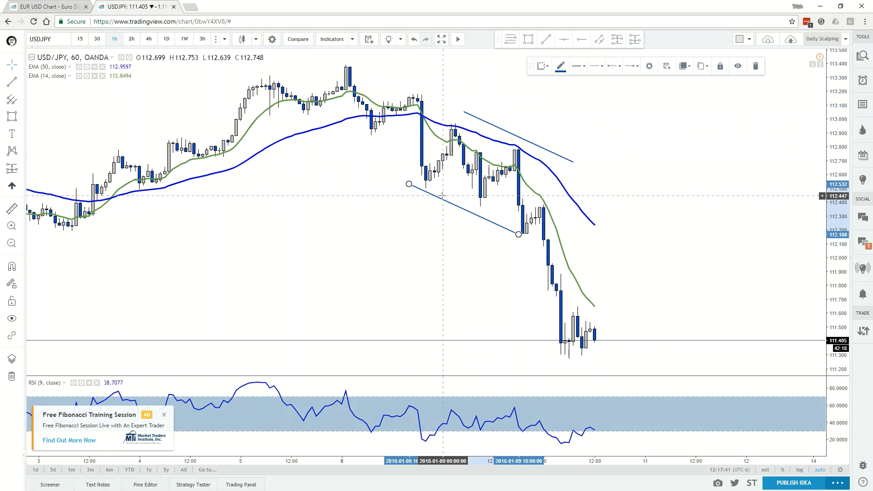
key("Delete")
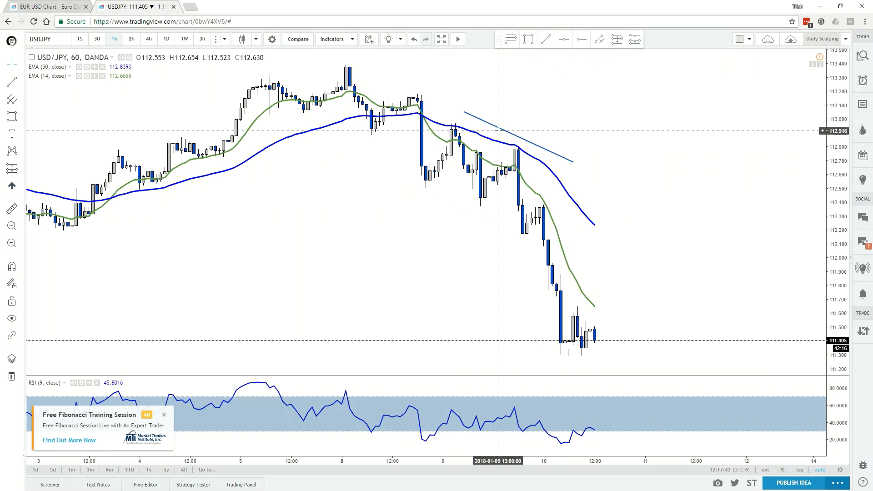
- Hide the trend line and make it visible again through the objects tree
left_click(501, 132)
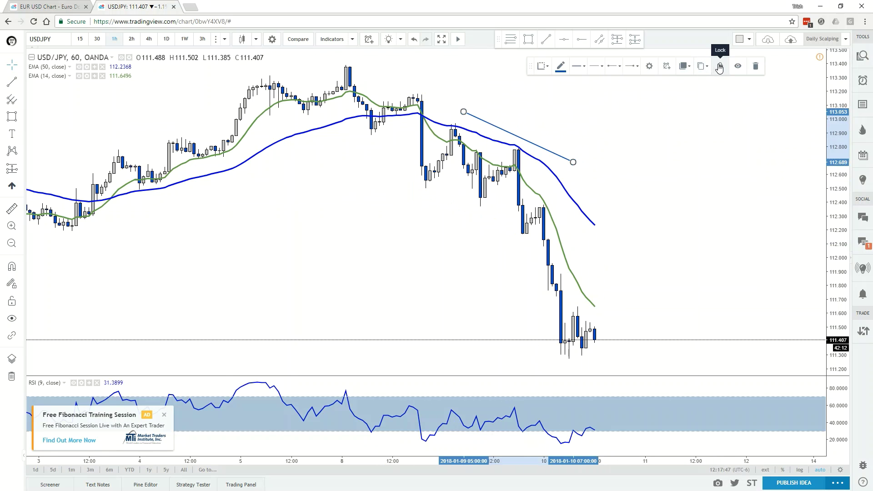
left_click(736, 66)
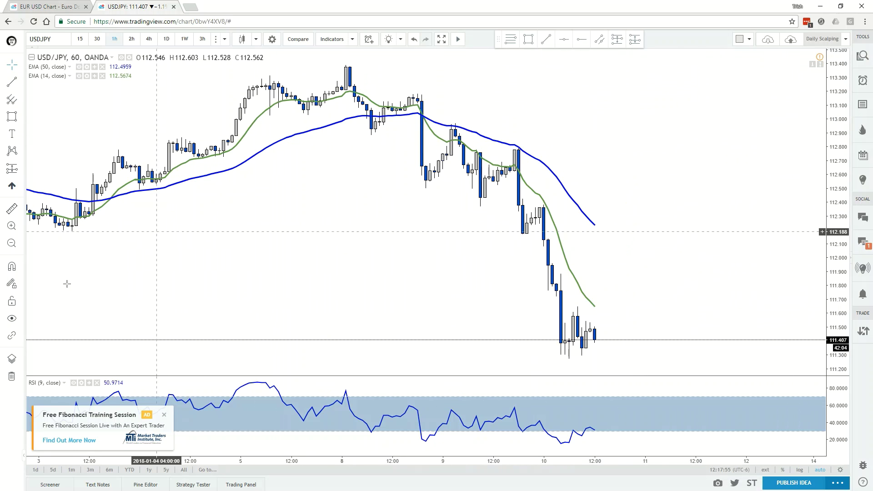
left_click(11, 359)
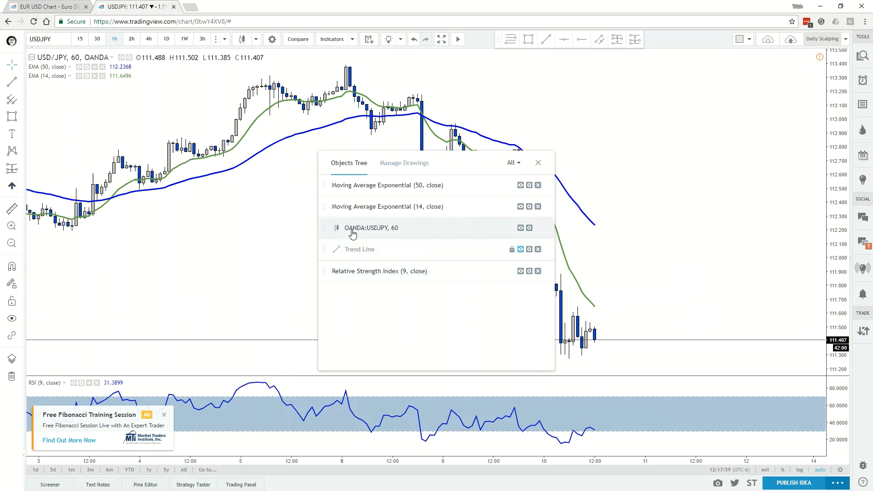
left_click(521, 249)
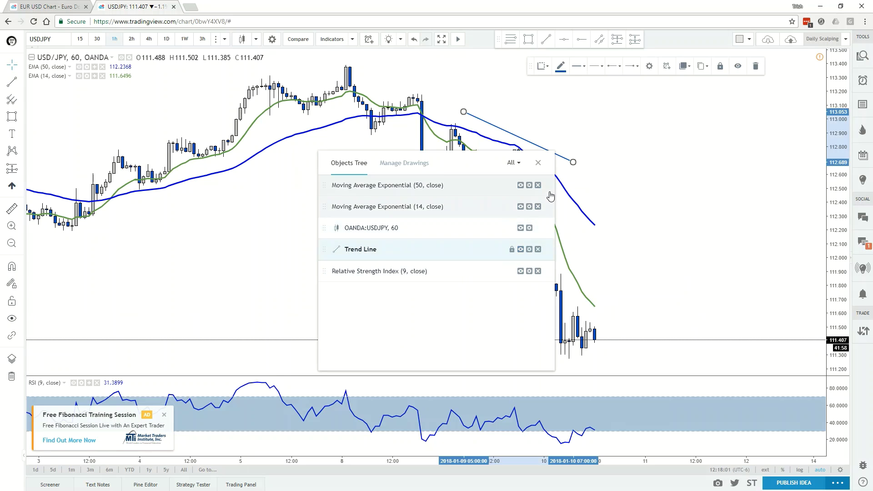
left_click(538, 163)
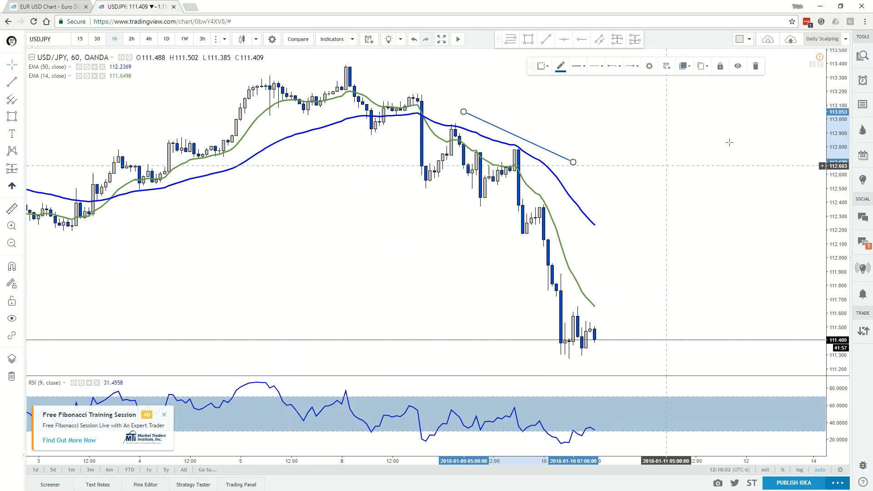
- Delete the trend line and place a horizontal line at about 113.155
left_click(757, 67)
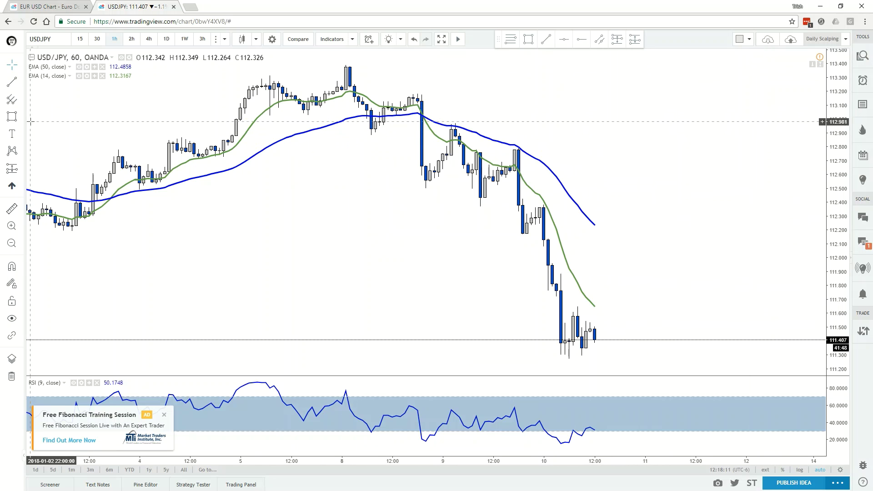
left_click(21, 85)
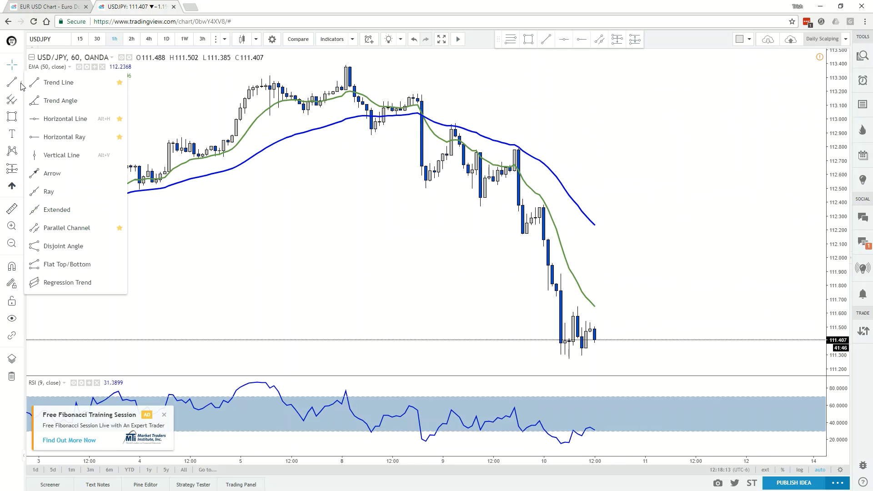
left_click(65, 118)
left_click(426, 97)
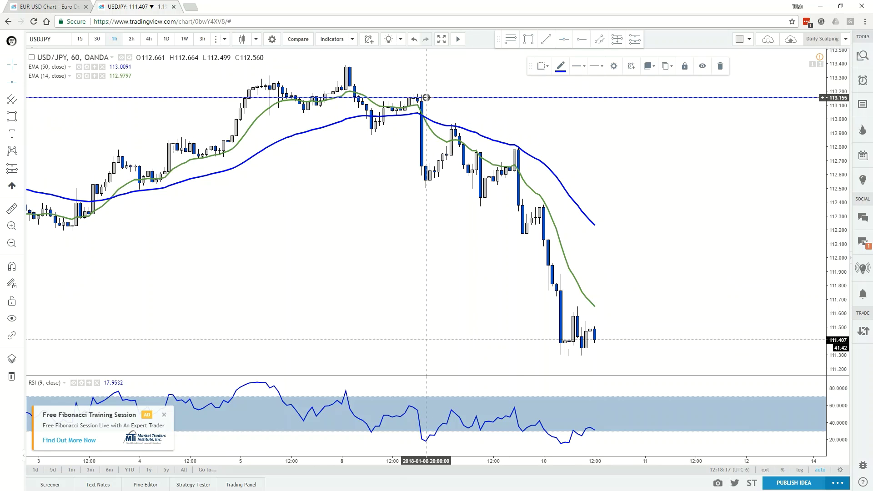
left_click(22, 83)
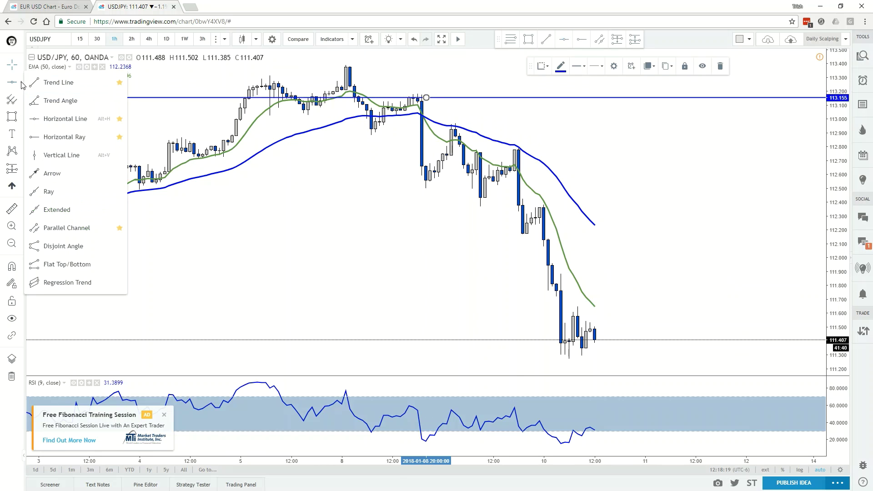
left_click(63, 155)
left_click(423, 149)
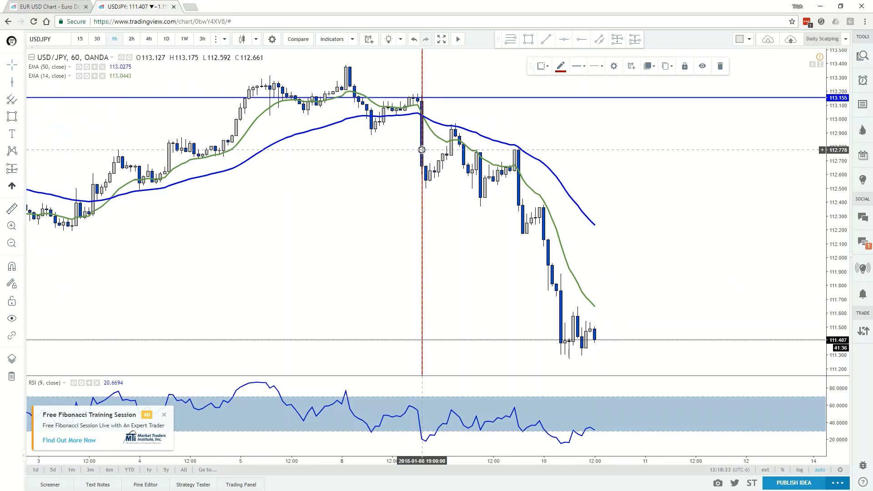
left_click(21, 85)
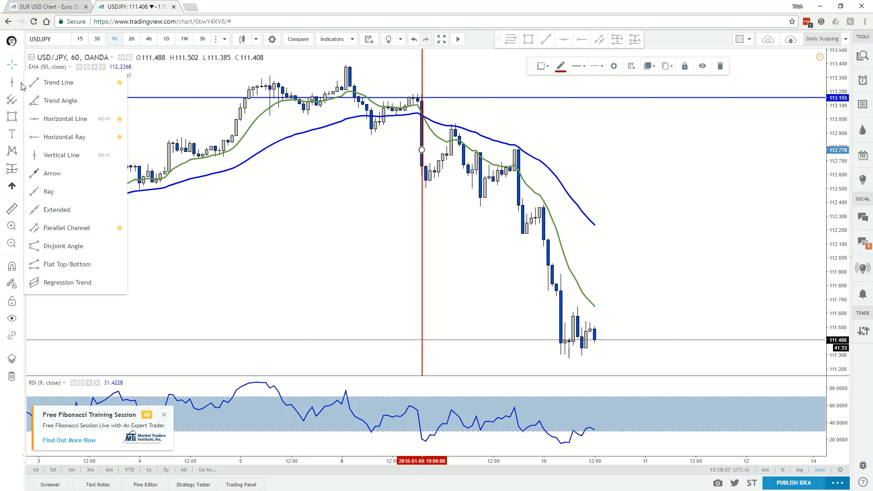
left_click(50, 137)
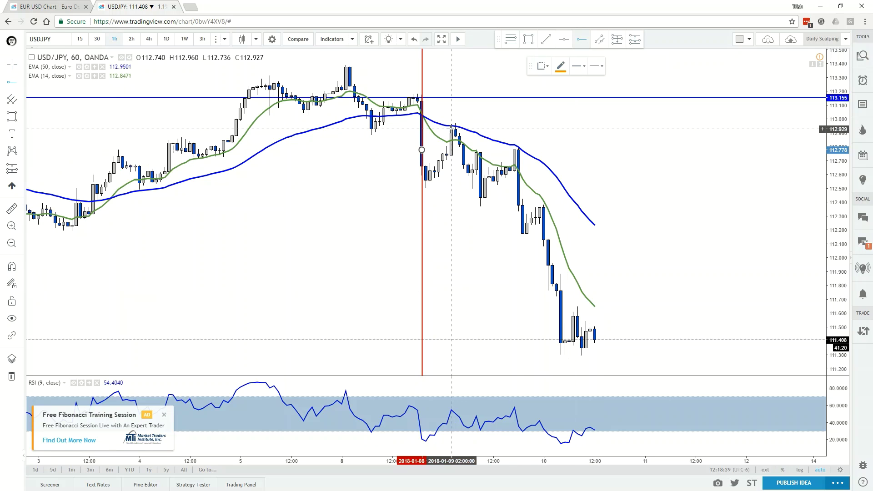
left_click(452, 128)
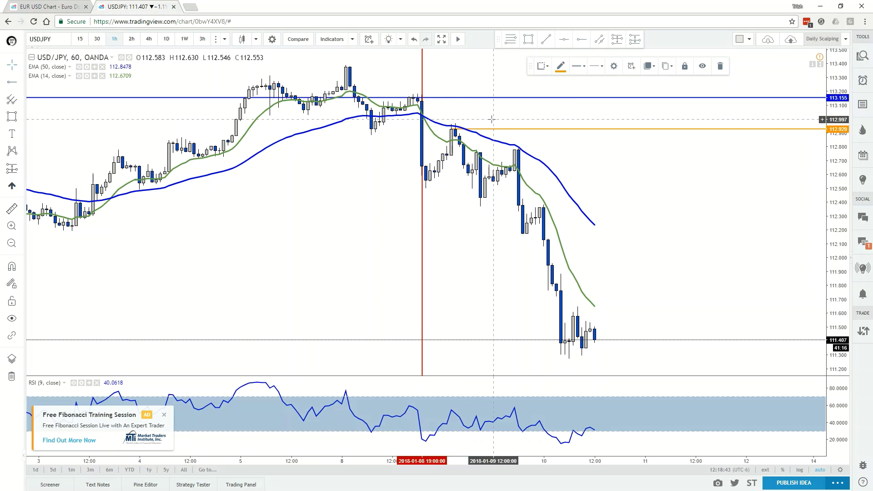
left_click(468, 139)
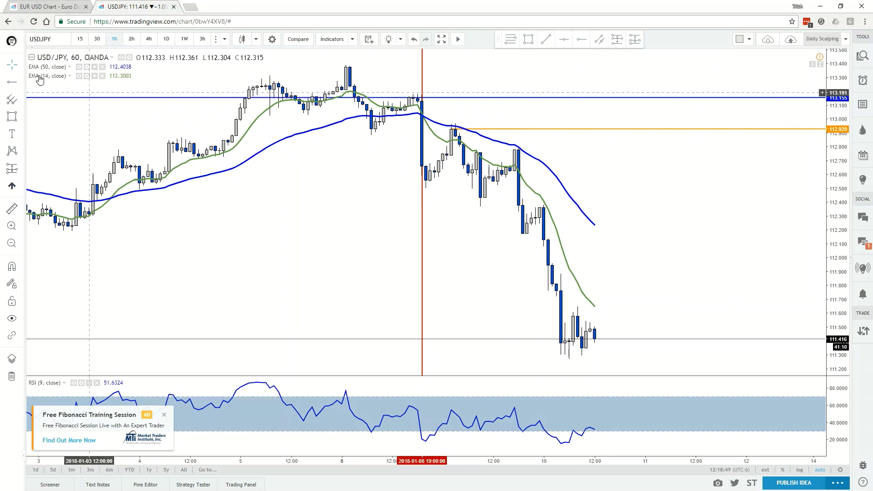
left_click(22, 86)
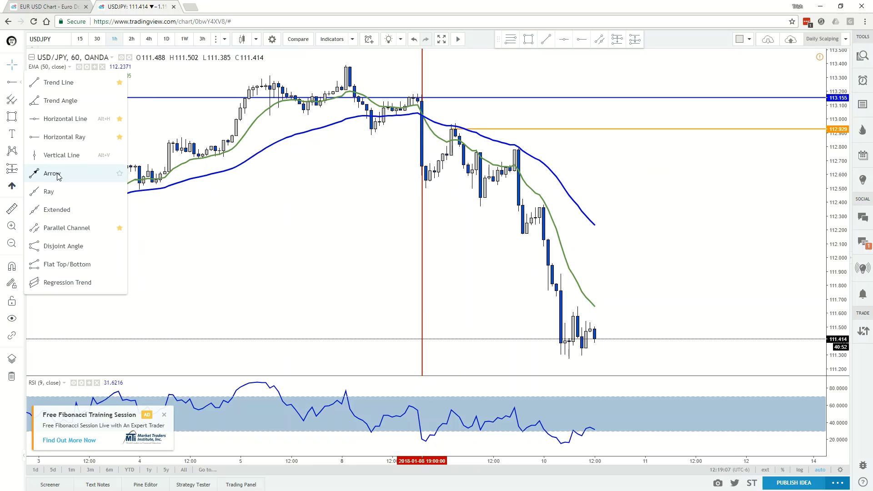
left_click(546, 104)
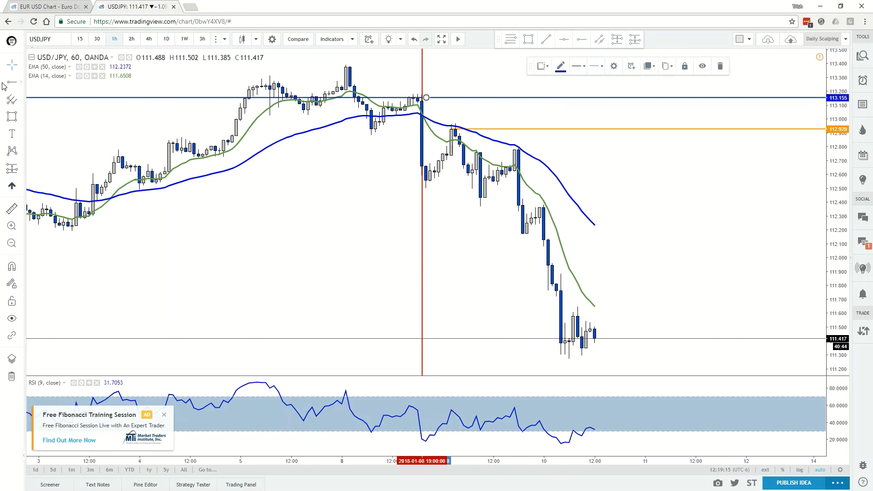
left_click(21, 84)
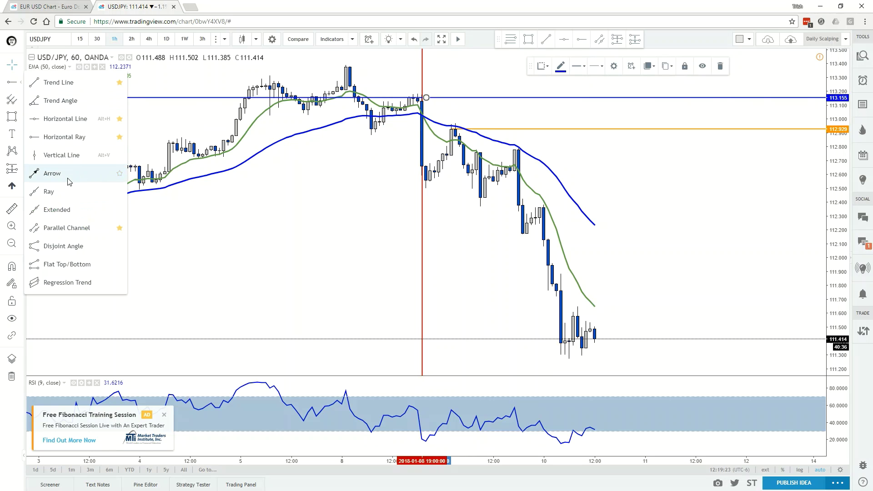
left_click(54, 229)
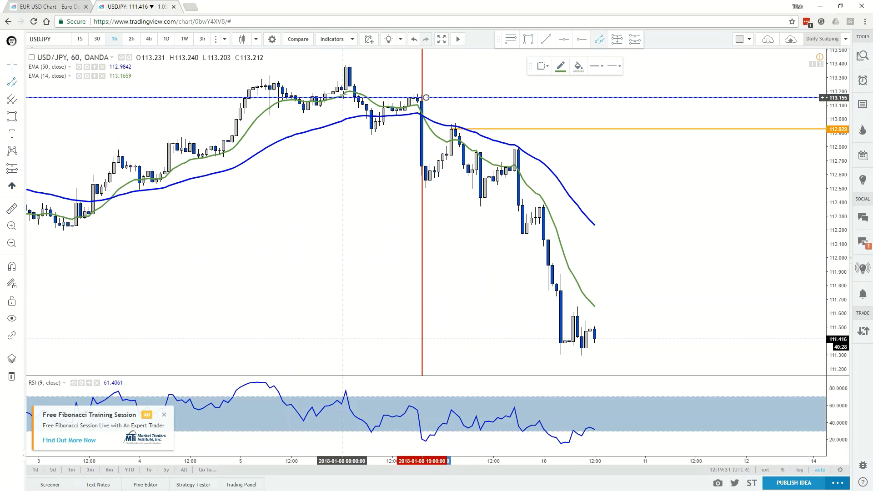
left_click(346, 66)
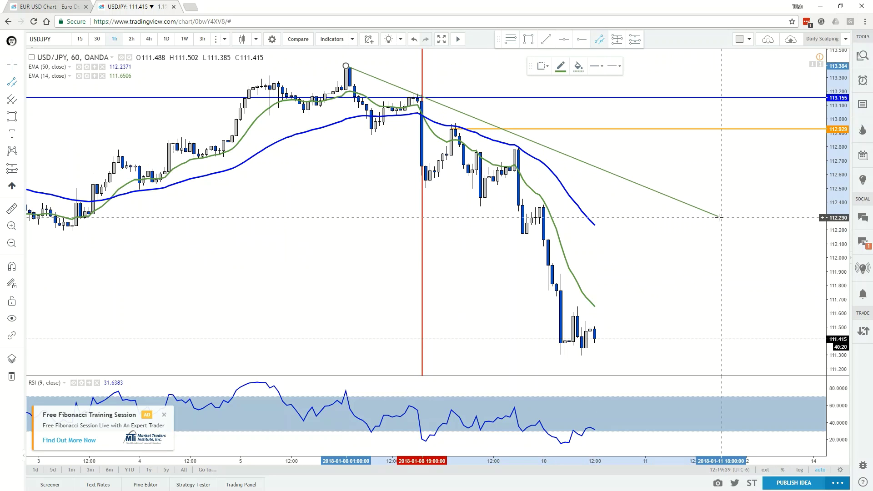
left_click(721, 217)
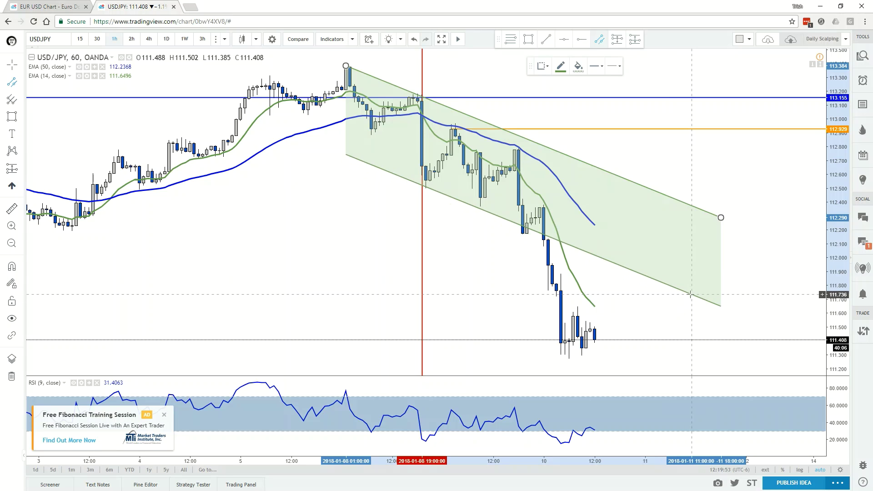
left_click(690, 296)
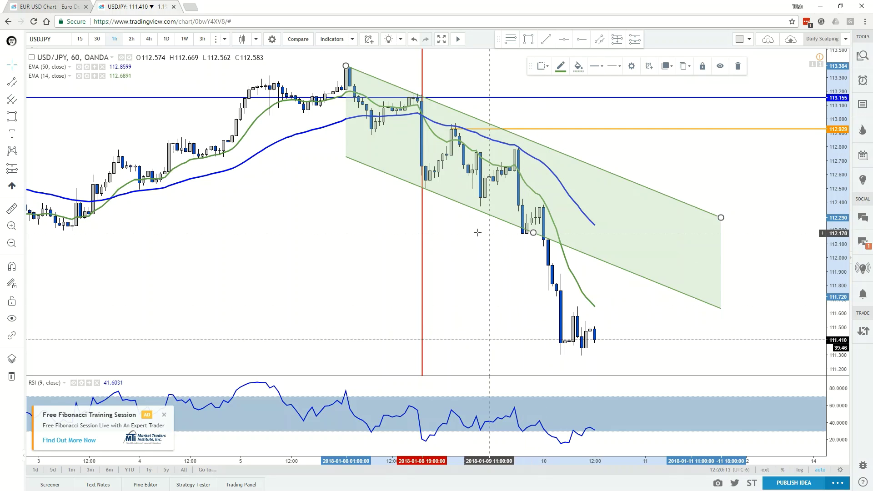
- Change the parallel channel's background to gold and make the fill slightly more transparent
left_click(577, 67)
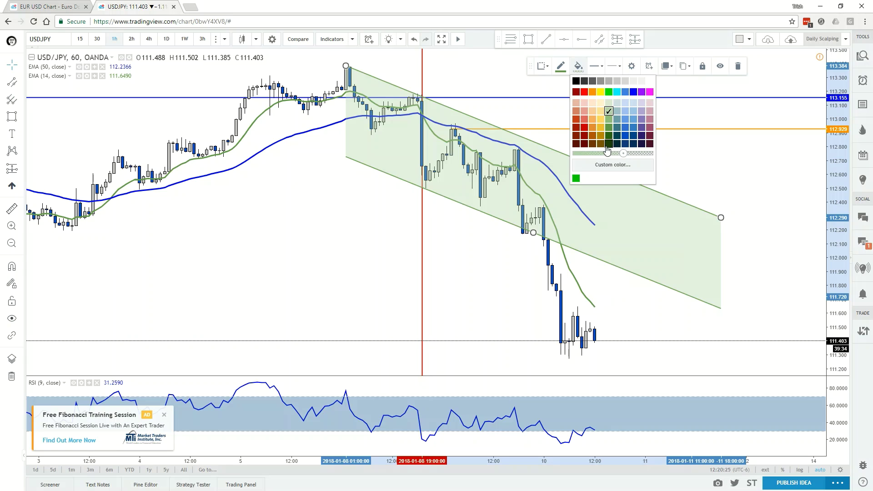
left_click(601, 121)
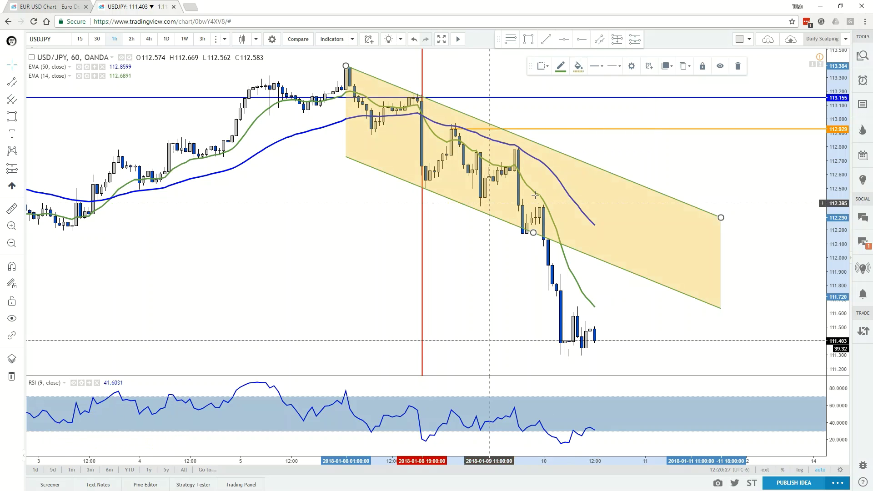
left_click(578, 66)
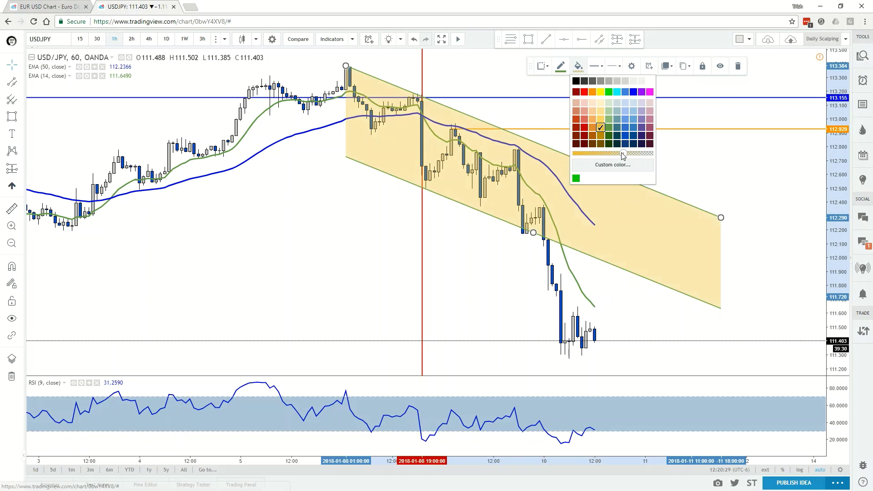
mouse_move(623, 154)
left_mouse_down()
mouse_move(576, 157)
mouse_move(646, 157)
mouse_move(630, 155)
left_mouse_up()
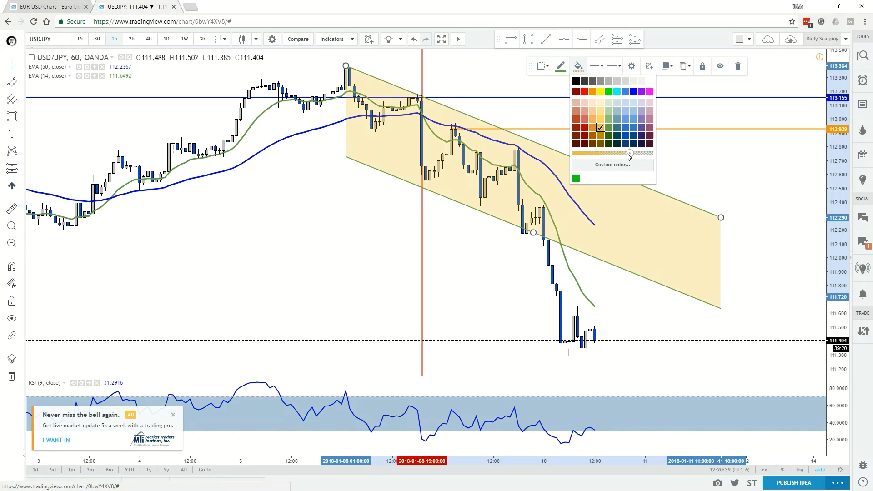
left_click(666, 157)
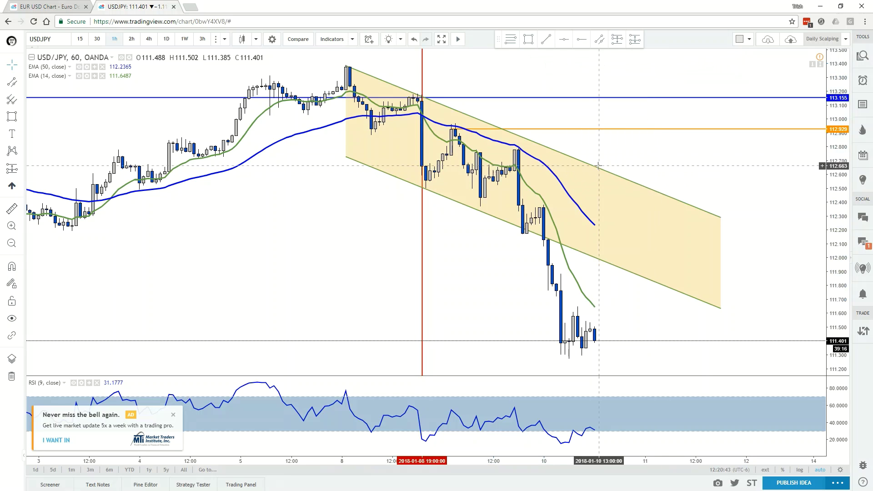
- Change the parallel channel's line colour to red
left_click(598, 167)
left_click(562, 66)
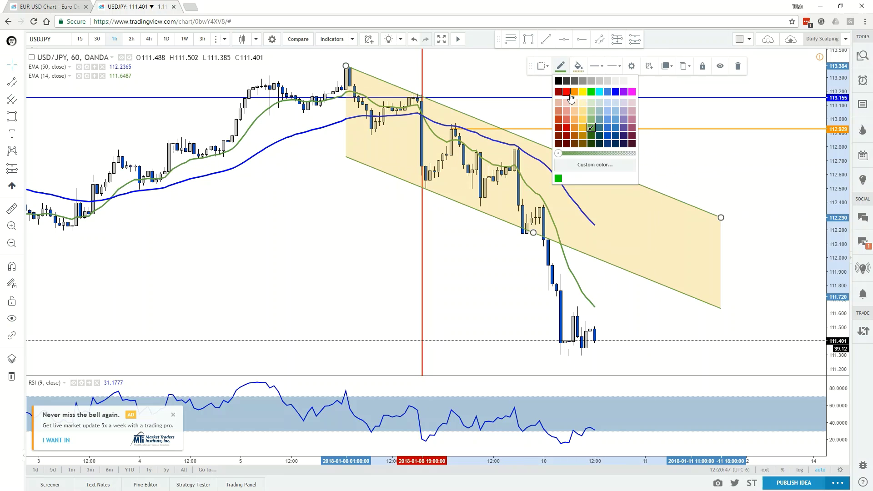
left_click(566, 92)
left_click(636, 150)
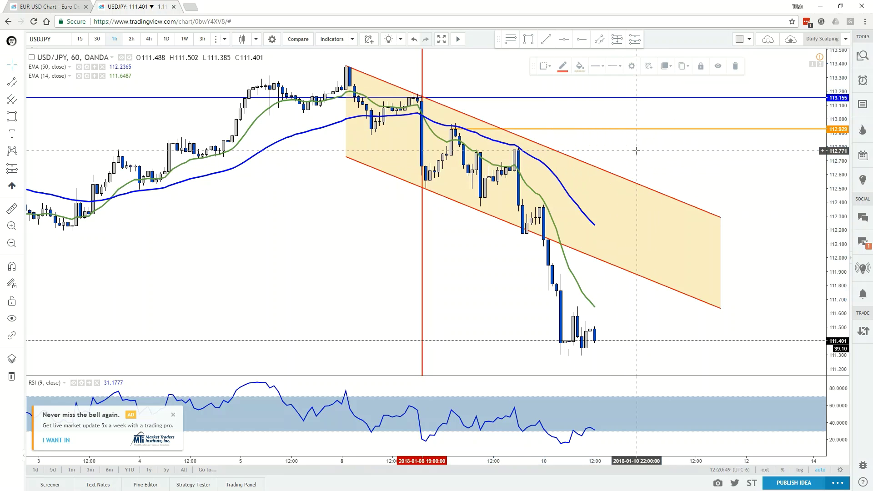
left_click(562, 157)
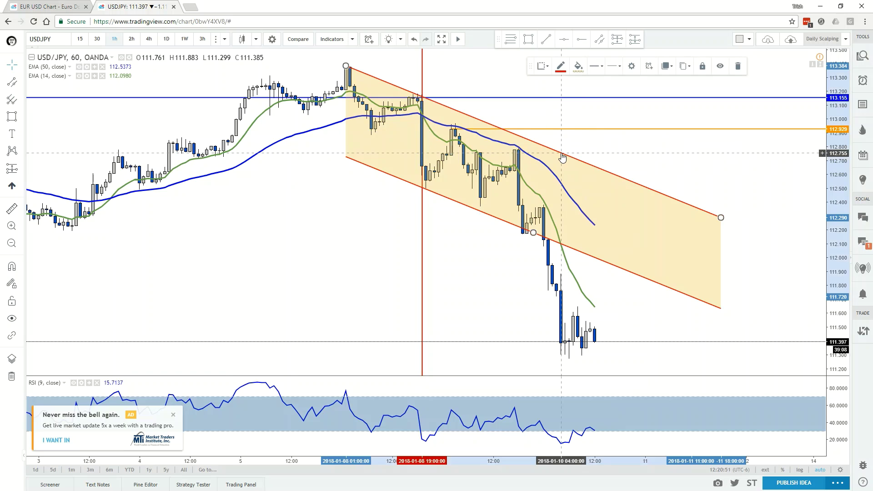
left_click(616, 157)
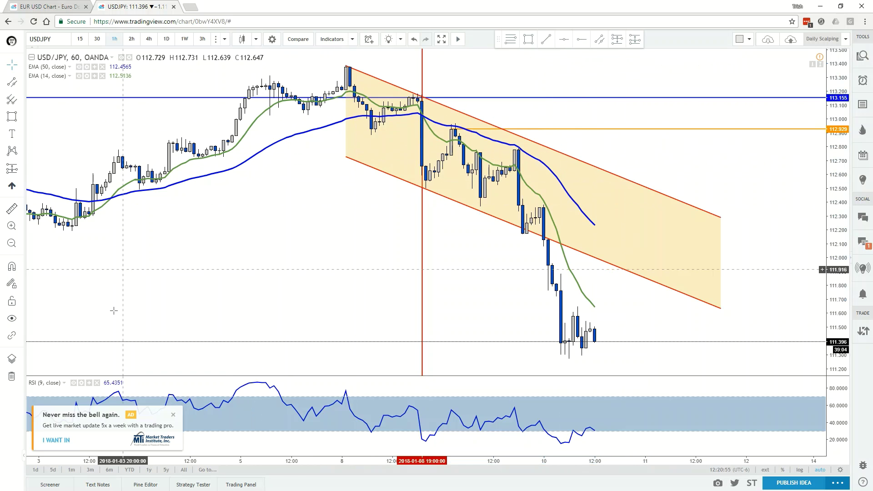
left_click(12, 377)
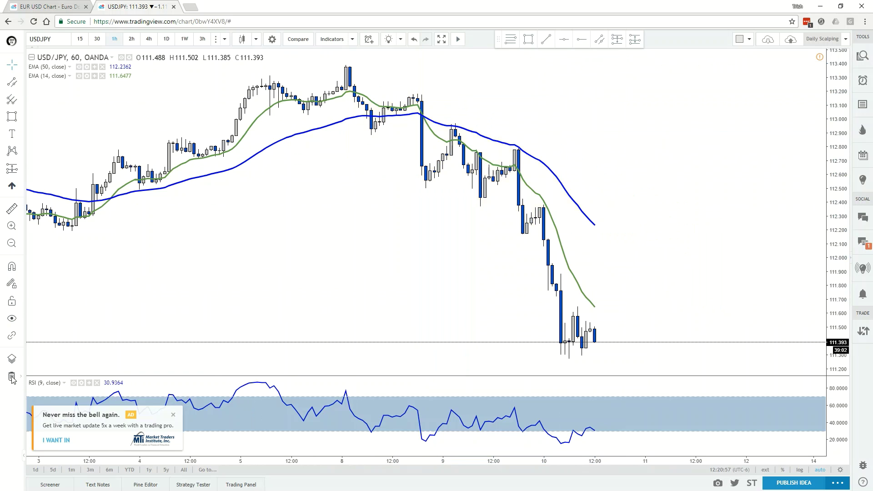
left_click(23, 103)
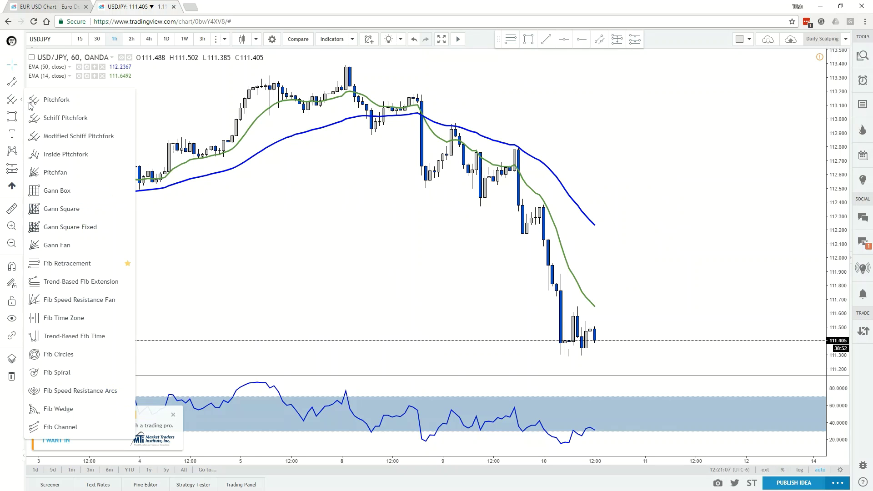
left_click(32, 103)
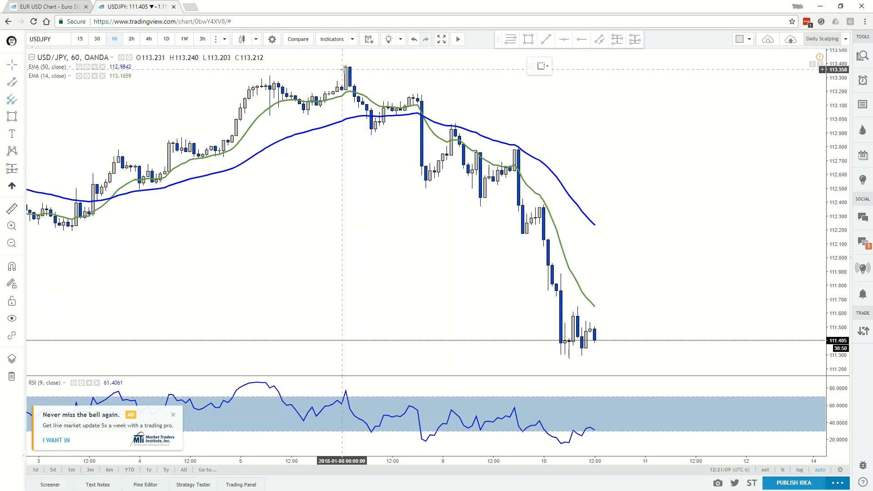
left_click(346, 66)
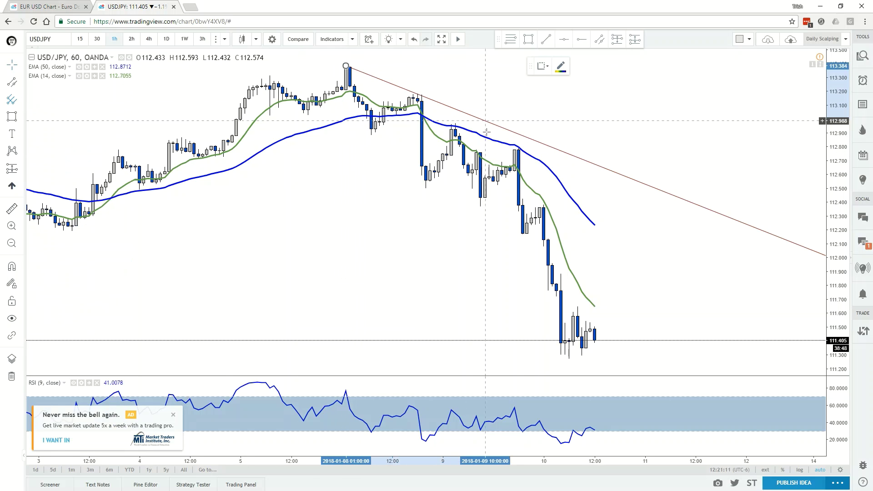
left_click(519, 149)
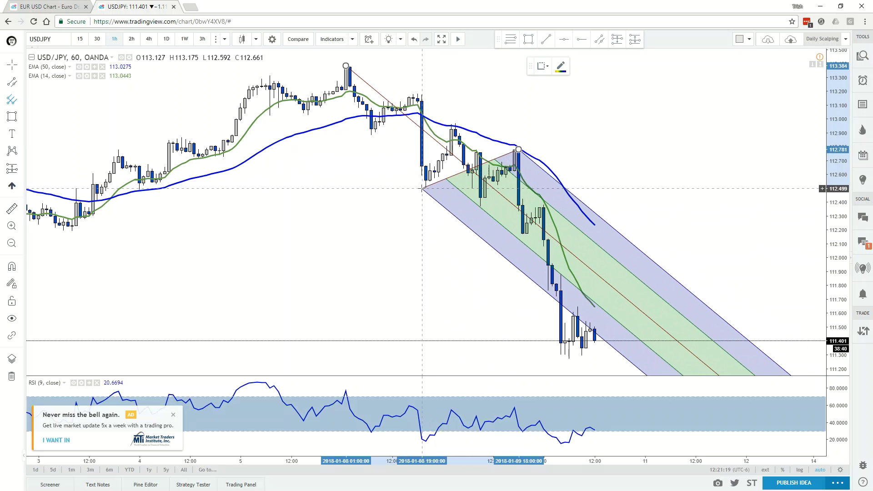
left_click(426, 187)
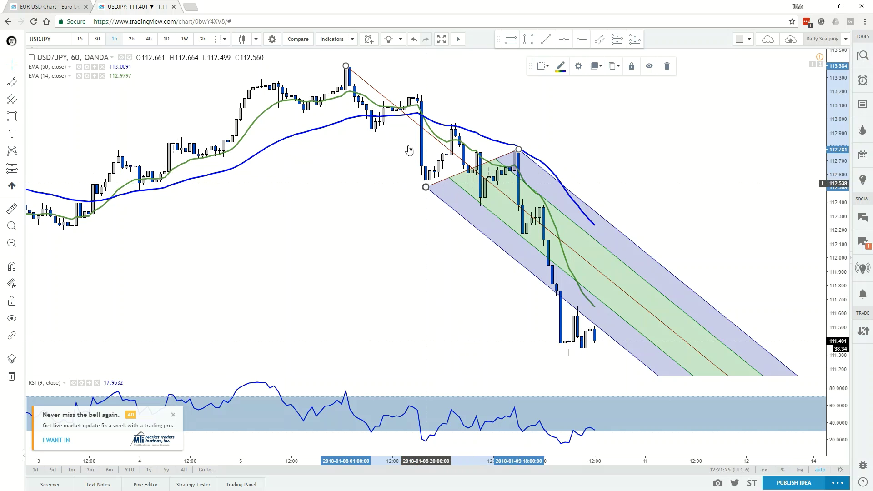
- Move the pitchfork's origin to the swing high just before the large falling candle and delete the pitchfork
left_click_drag(347, 66, 413, 97)
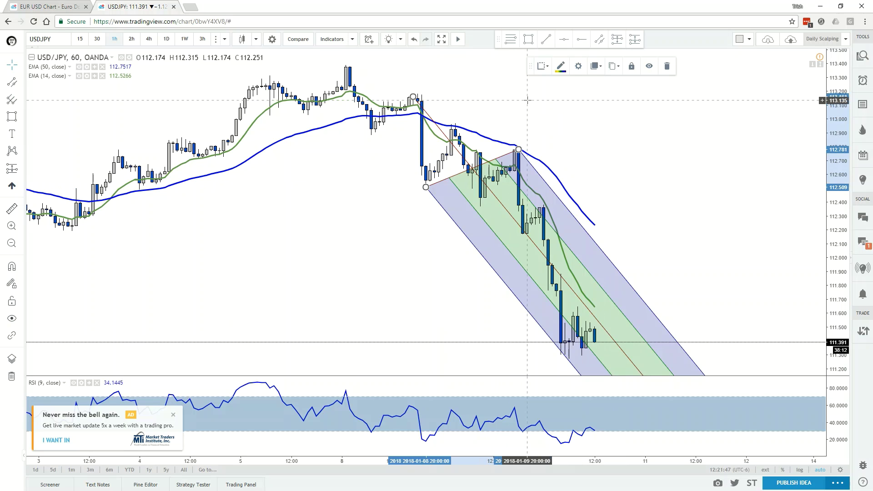
key("Delete")
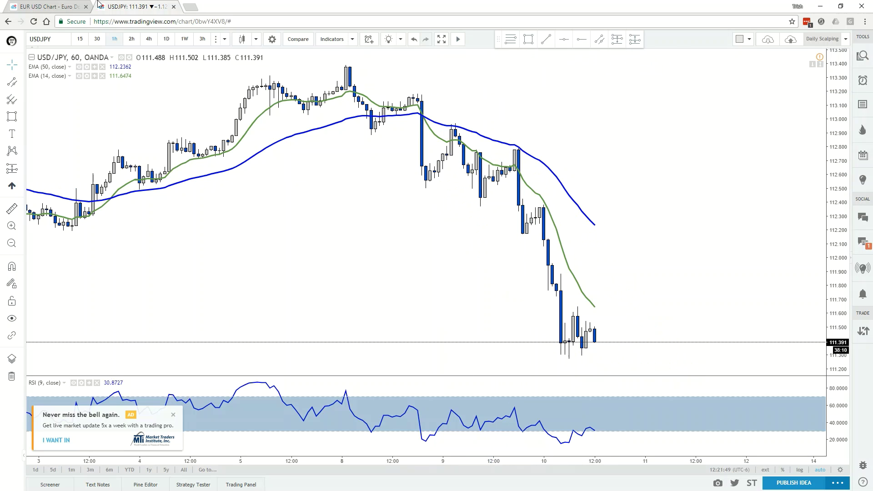
left_click(21, 106)
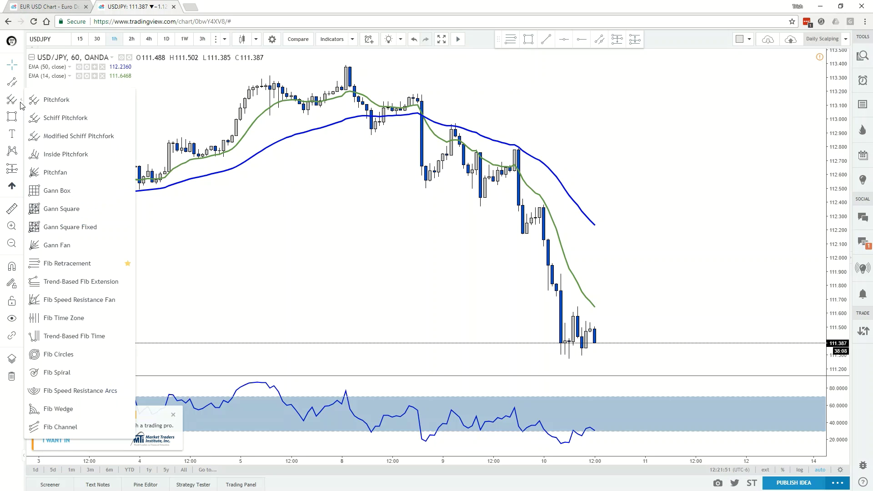
left_click(56, 262)
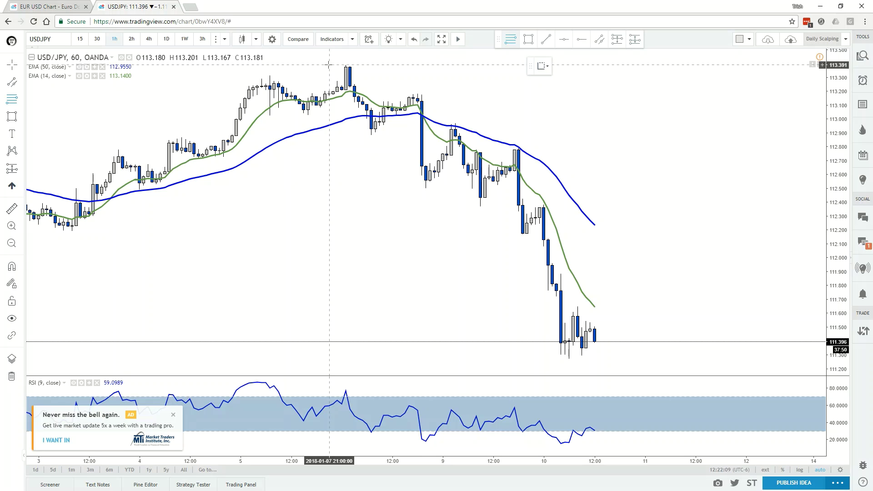
left_click(329, 65)
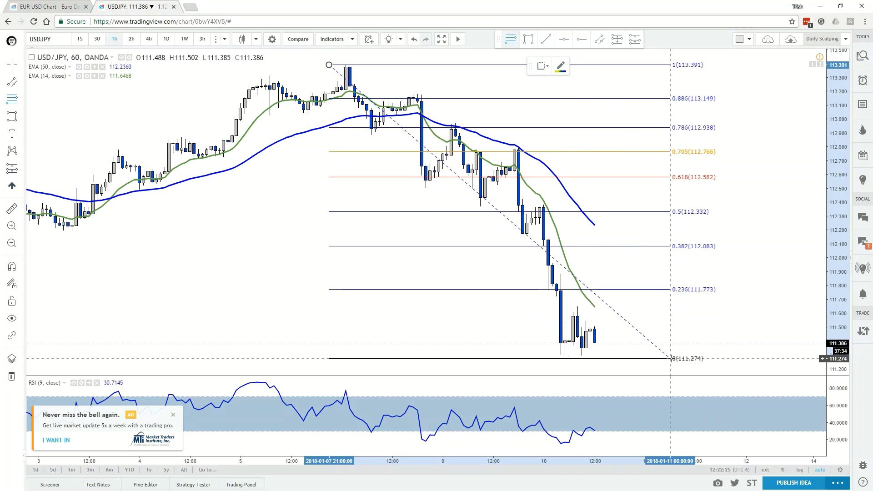
left_click(671, 358)
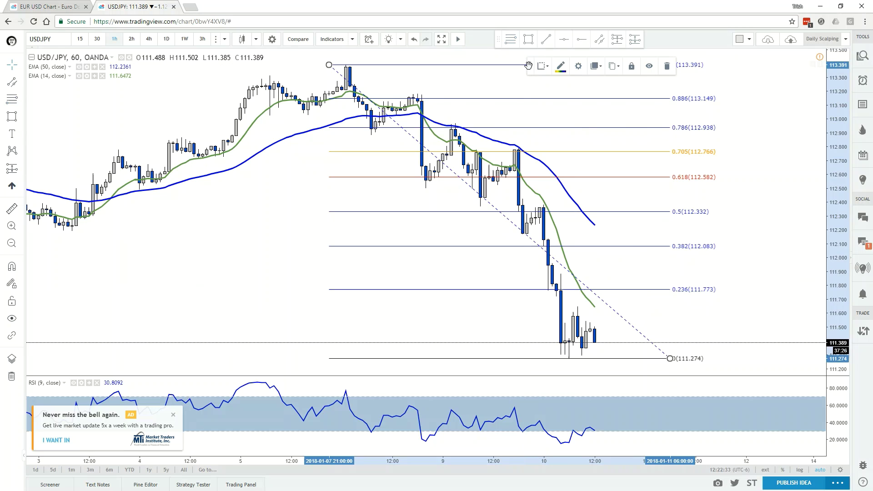
- Move the floating drawing toolbar to the empty chart area and show the Fib Retracement's style settings clear of the level lines
mouse_move(531, 66)
left_mouse_down()
mouse_move(145, 195)
mouse_move(78, 262)
left_mouse_up()
left_click_drag(130, 293, 145, 283)
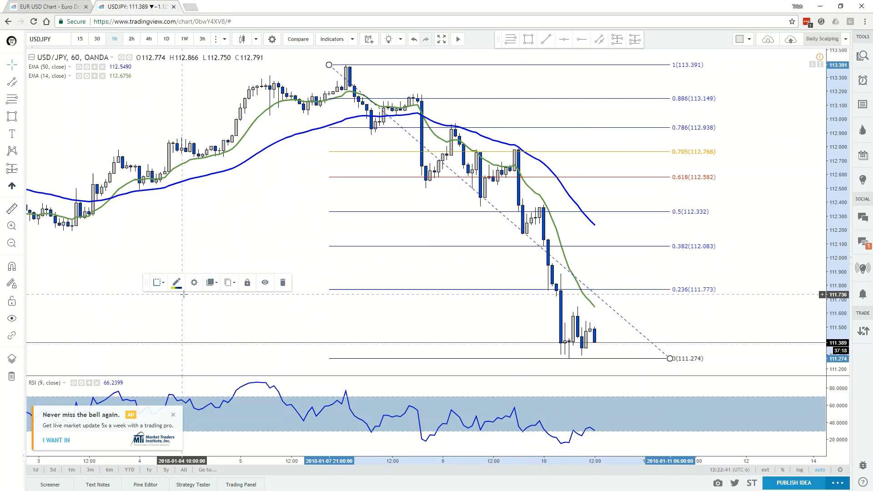
left_click(173, 284)
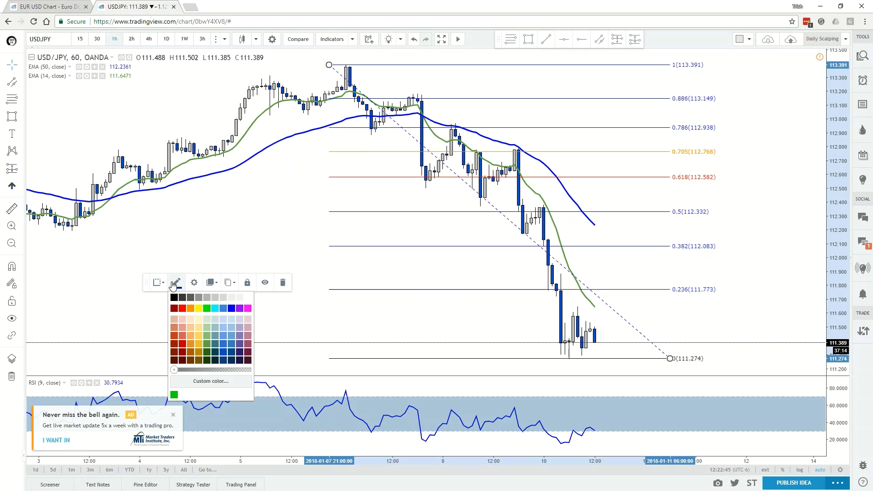
left_click(193, 283)
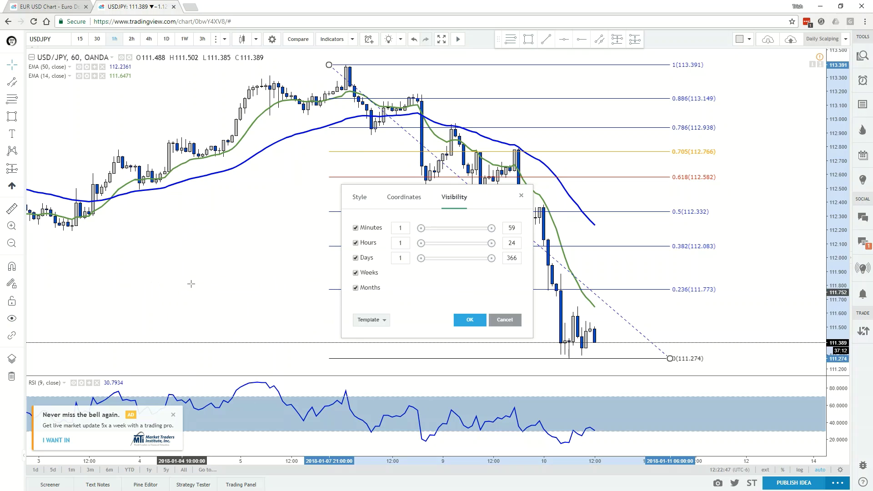
left_click(359, 198)
left_click_drag(489, 199, 250, 80)
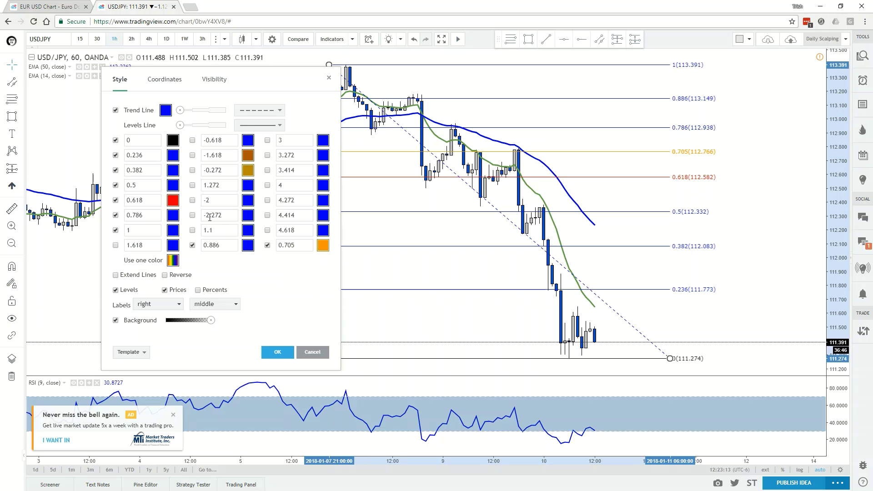
- Turn off the retracement levels 0.786, 0.618, 0.5, 0.382, 0.236, 0.886 and 0.705
left_click(115, 215)
left_click(116, 201)
left_click(116, 186)
left_click(116, 171)
left_click(117, 156)
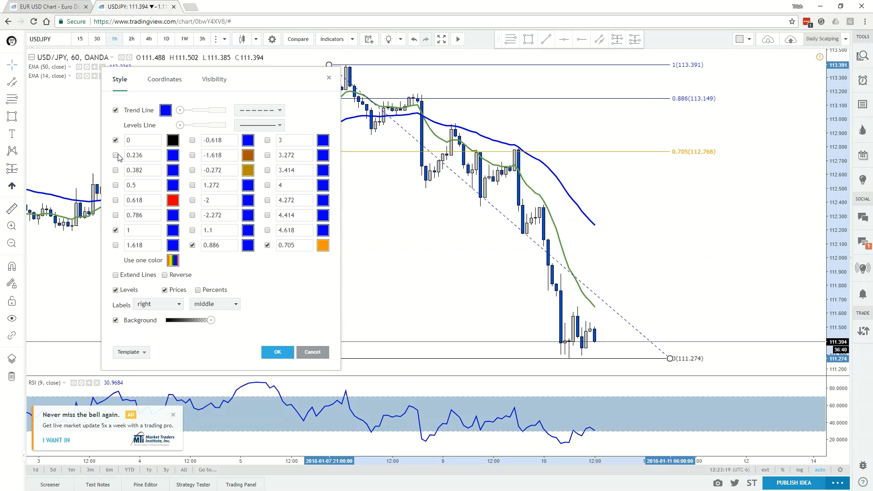
left_click(192, 245)
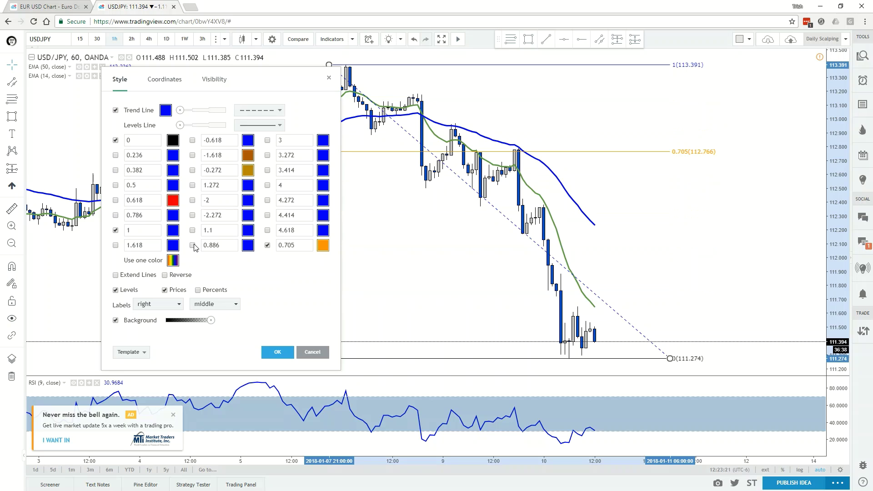
left_click(269, 246)
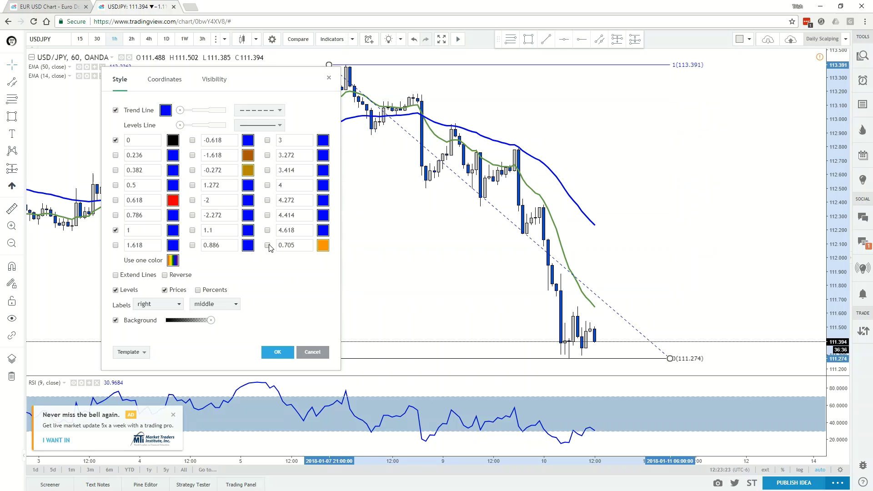
- Turn the 0.618 retracement level back on, replace level 4 with 0.45, enable it and color it purple
left_click(115, 201)
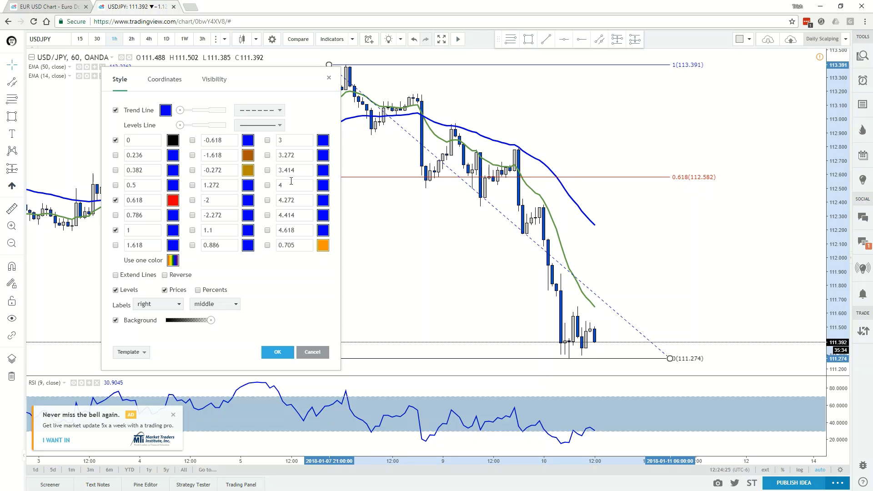
left_click(291, 187)
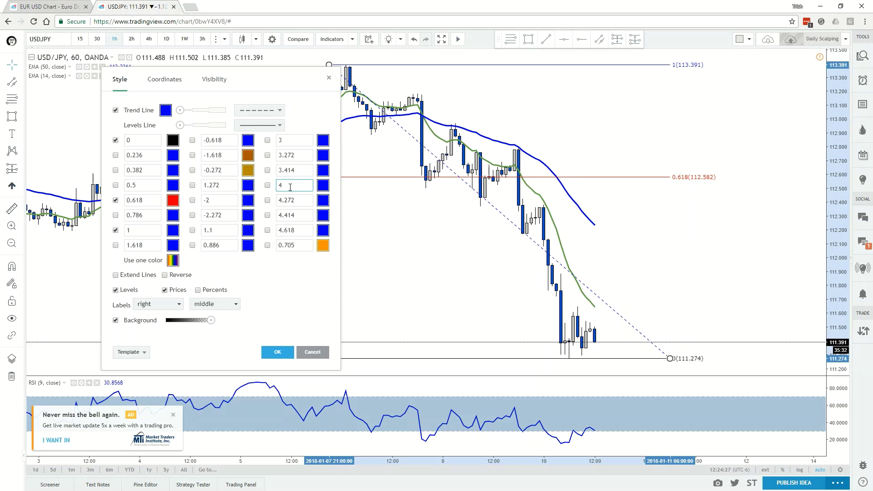
key("BackSpace")
type(".45")
left_click(300, 301)
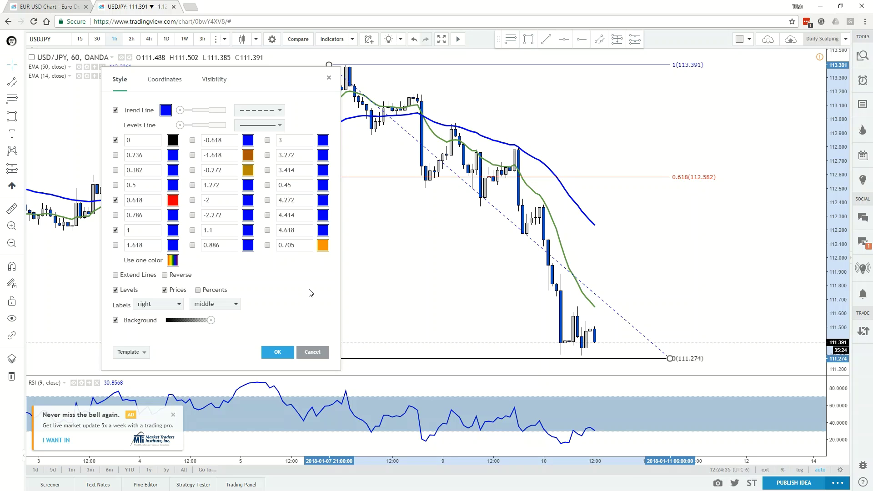
left_click(268, 187)
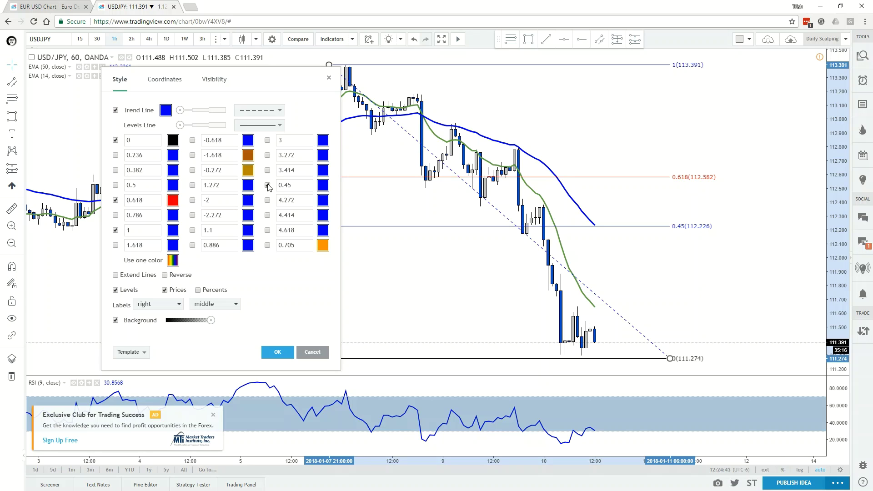
left_click(323, 186)
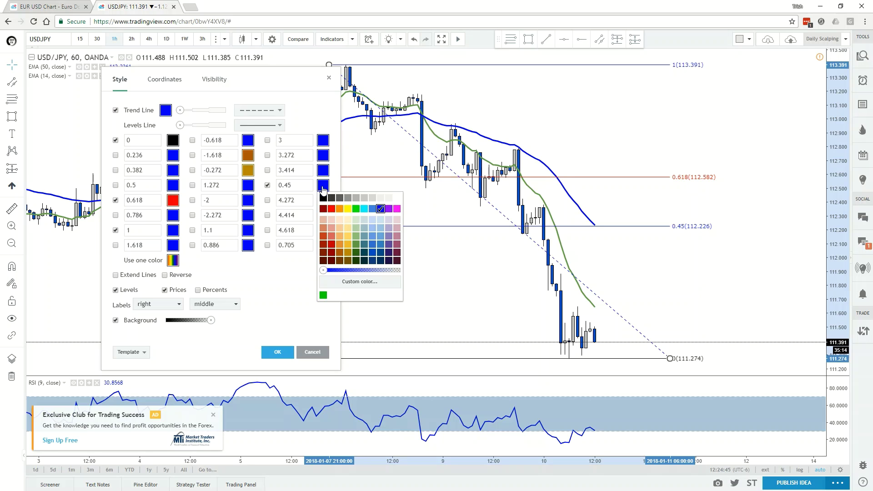
left_click(389, 208)
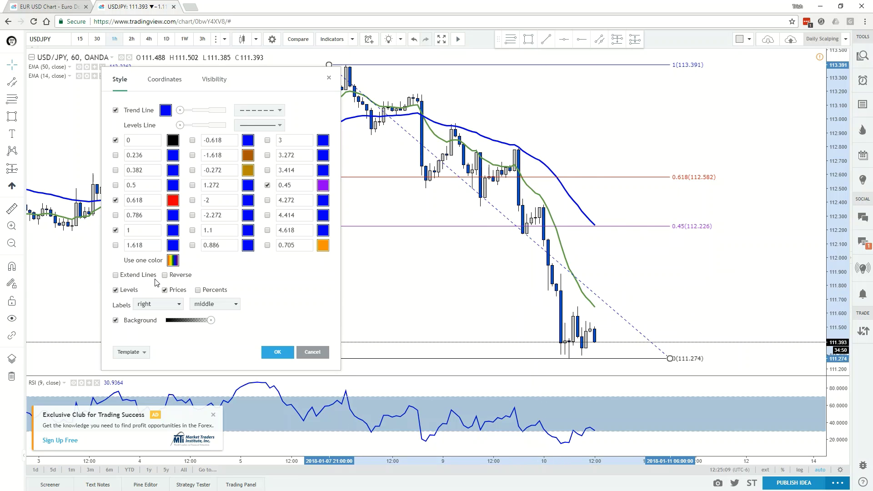
- Try toggling the retracement's Prices, Percents and Levels label options, restoring each to its original state
left_click(165, 290)
left_click(165, 290)
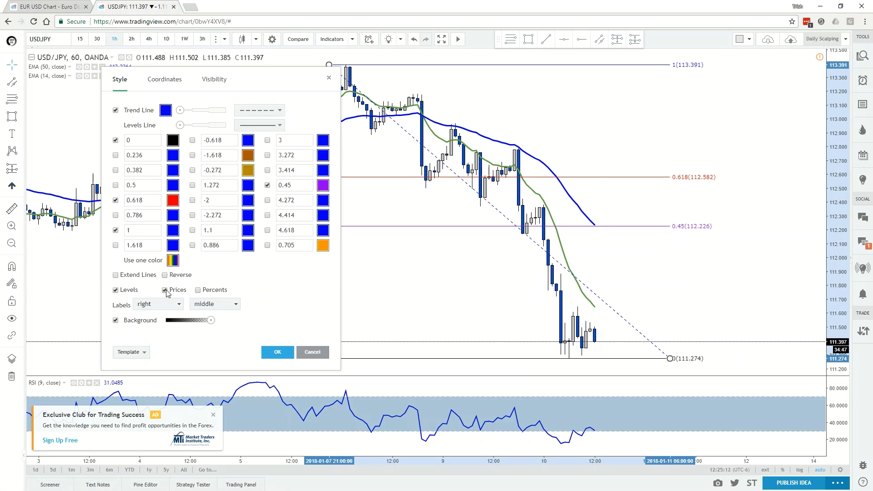
left_click(198, 290)
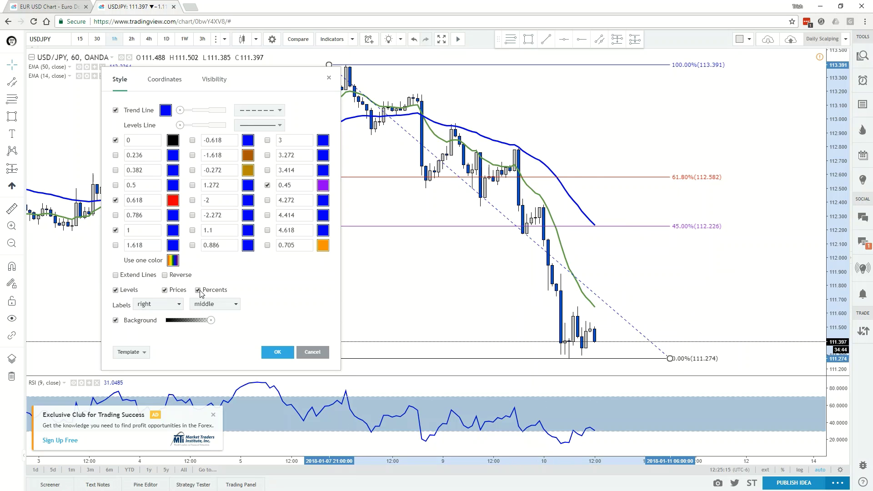
left_click(199, 290)
left_click(116, 290)
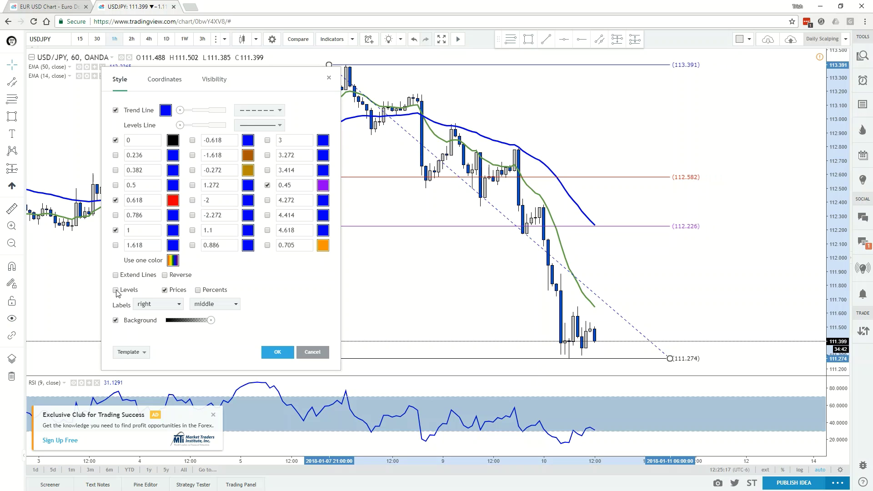
left_click(116, 290)
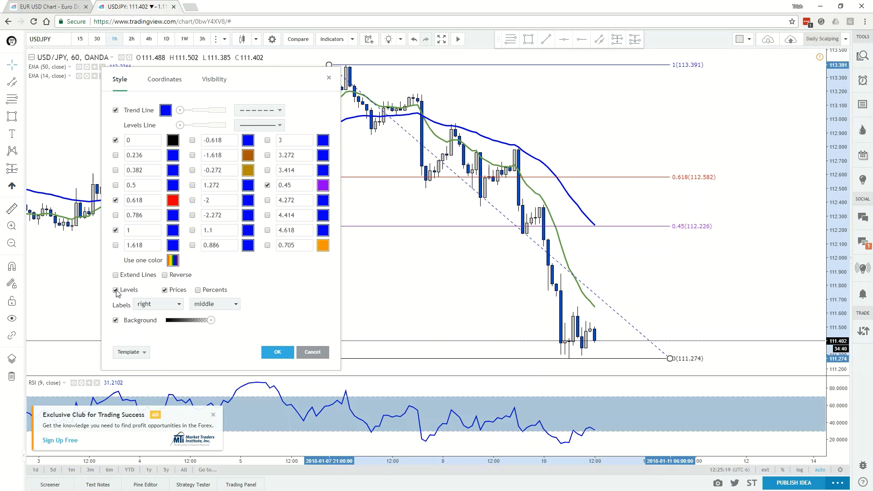
- Preview centered level labels and a more opaque background, restoring right-aligned labels and full background transparency
left_click(180, 304)
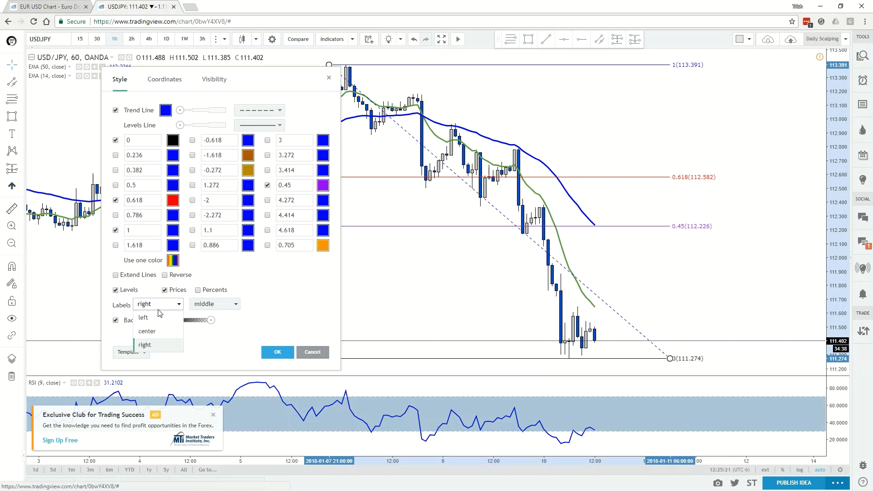
left_click(147, 332)
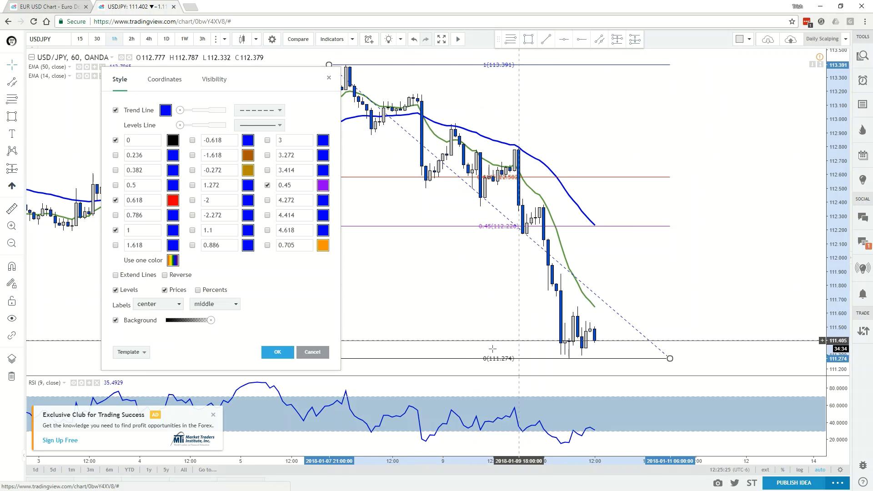
left_click(176, 304)
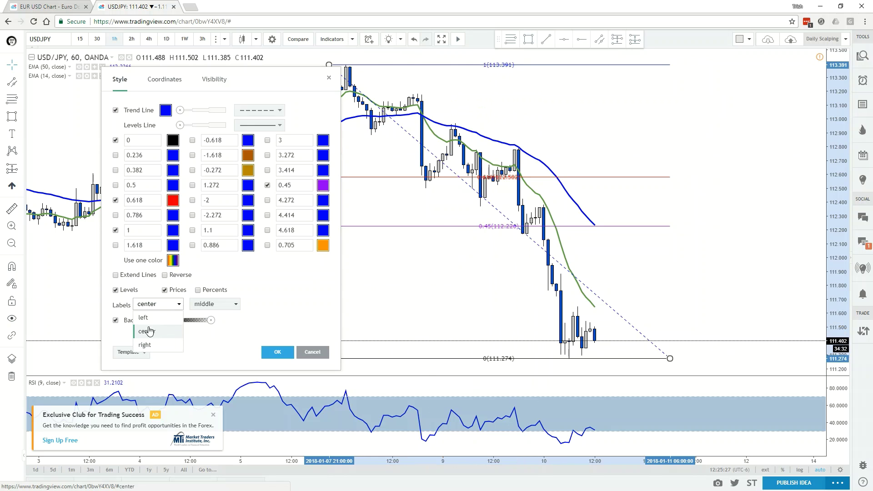
left_click(148, 345)
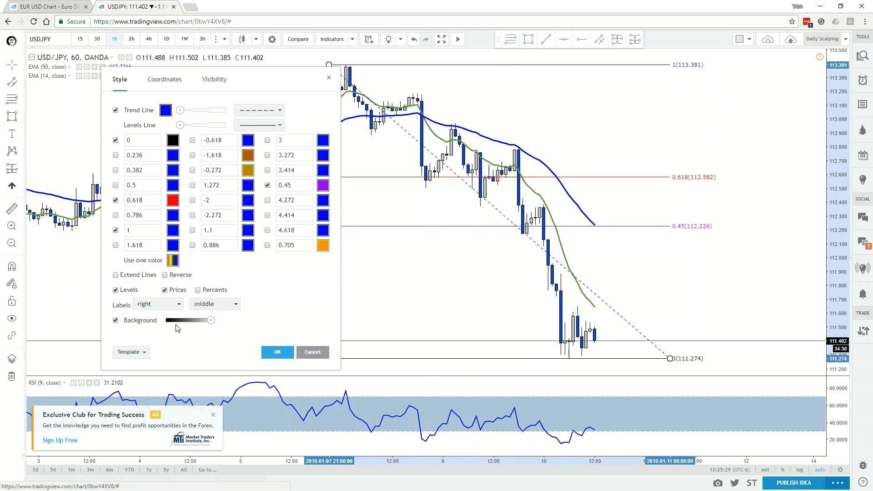
left_click_drag(211, 321, 193, 320)
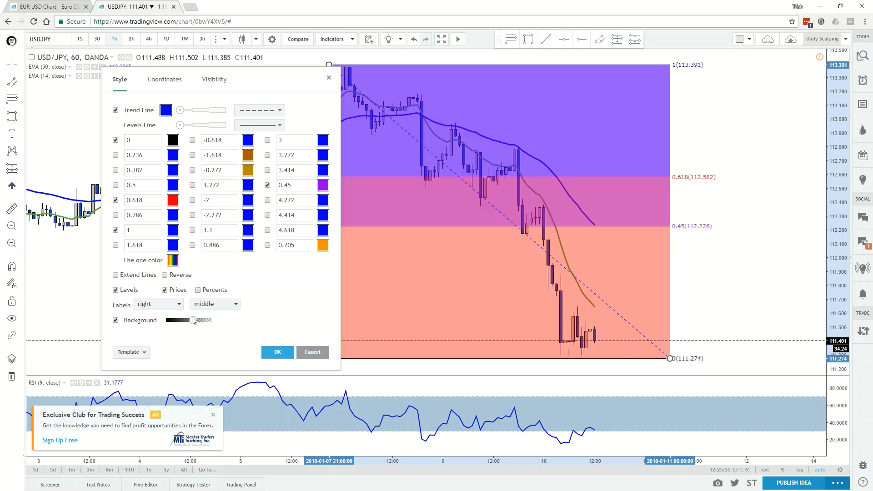
left_click_drag(193, 320, 211, 320)
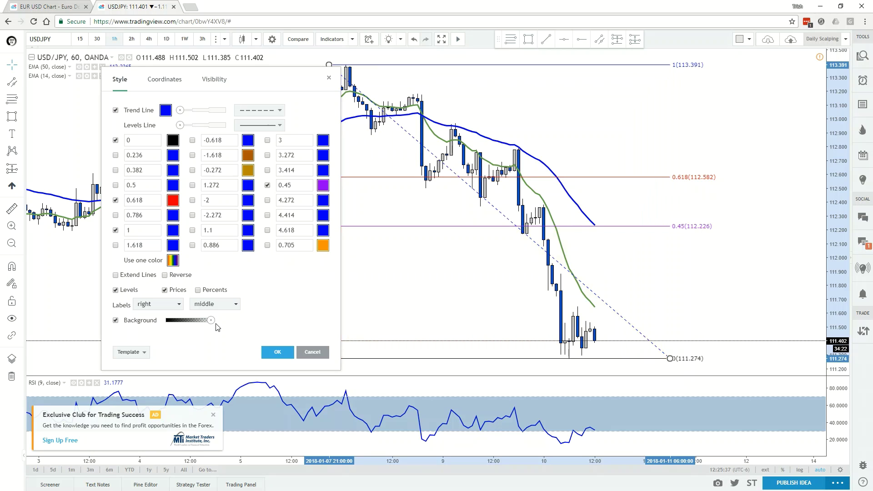
- Apply one black color to the whole Fib Retracement, recolor its 0.618 level blue and accept the style
left_click(173, 260)
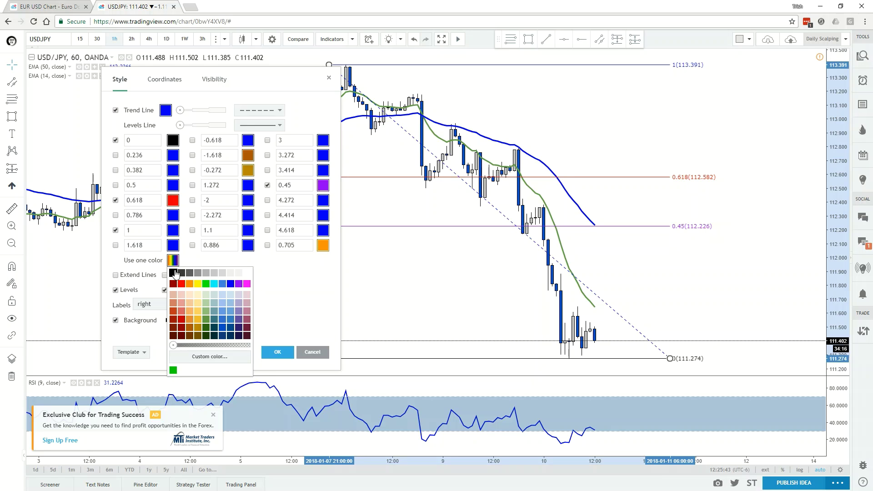
left_click(173, 273)
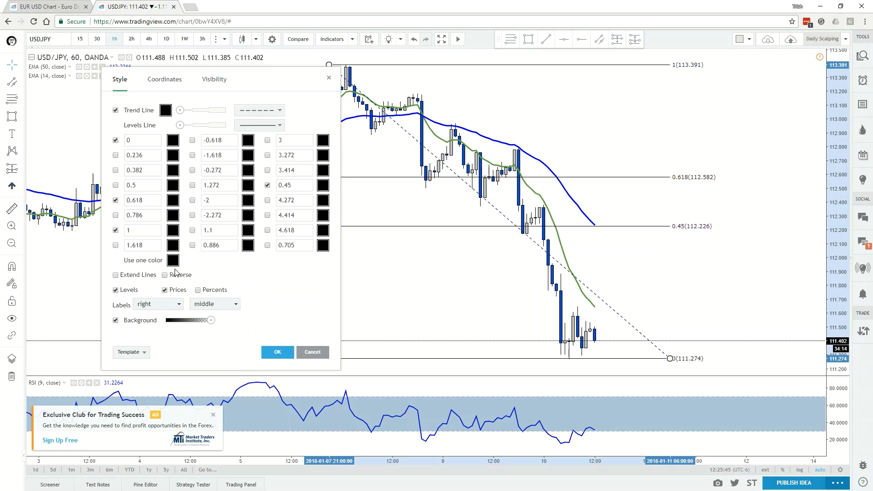
left_click(173, 201)
left_click(230, 224)
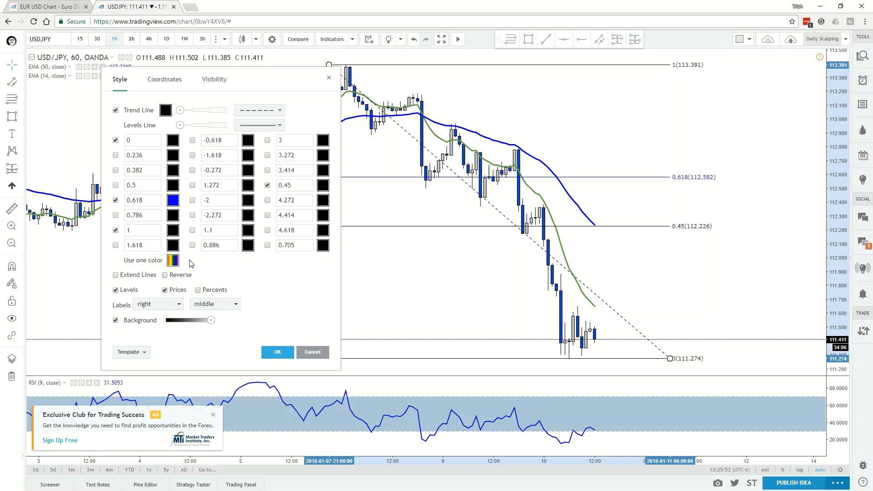
left_click(277, 354)
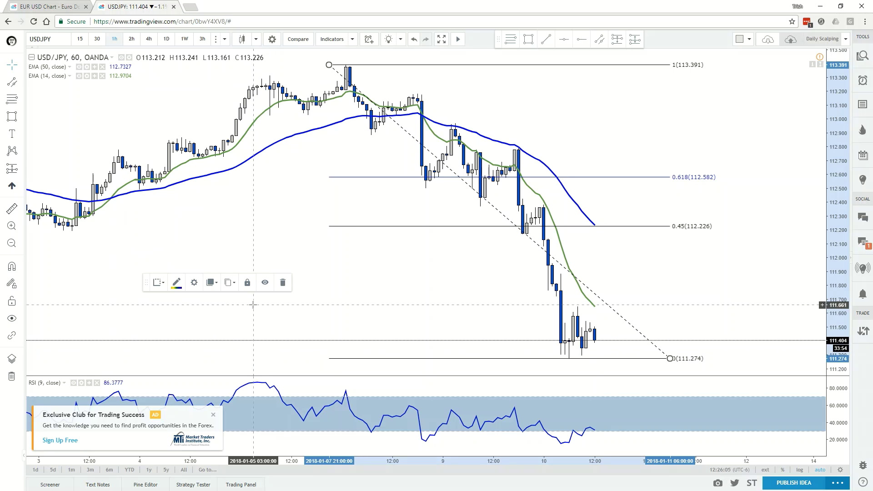
left_click(282, 283)
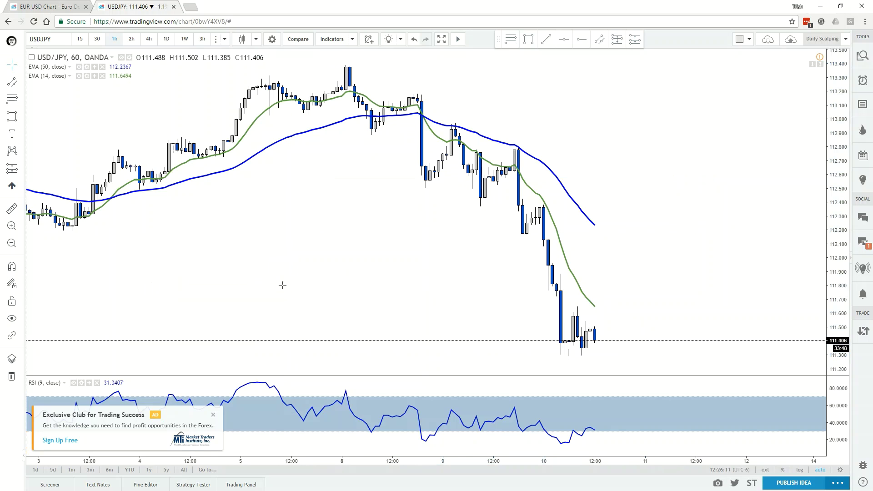
left_click(20, 119)
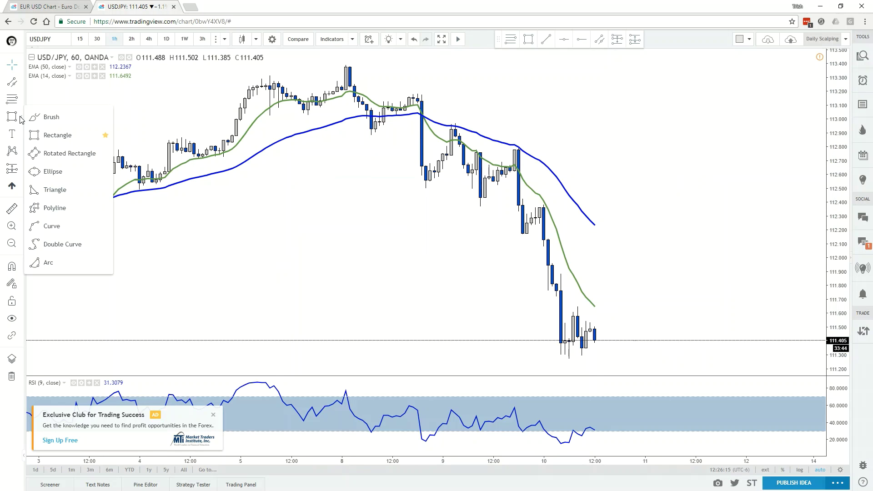
left_click(58, 135)
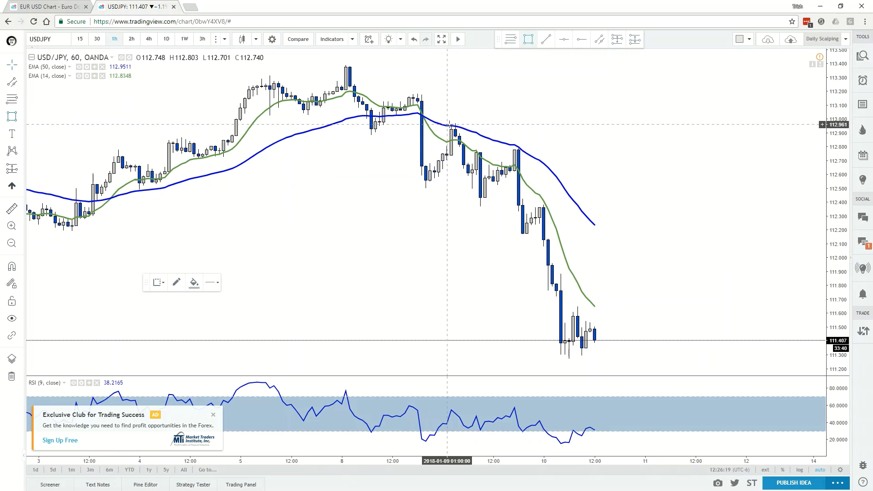
mouse_move(450, 125)
left_mouse_down()
mouse_move(476, 202)
mouse_move(613, 238)
mouse_move(678, 236)
left_mouse_up()
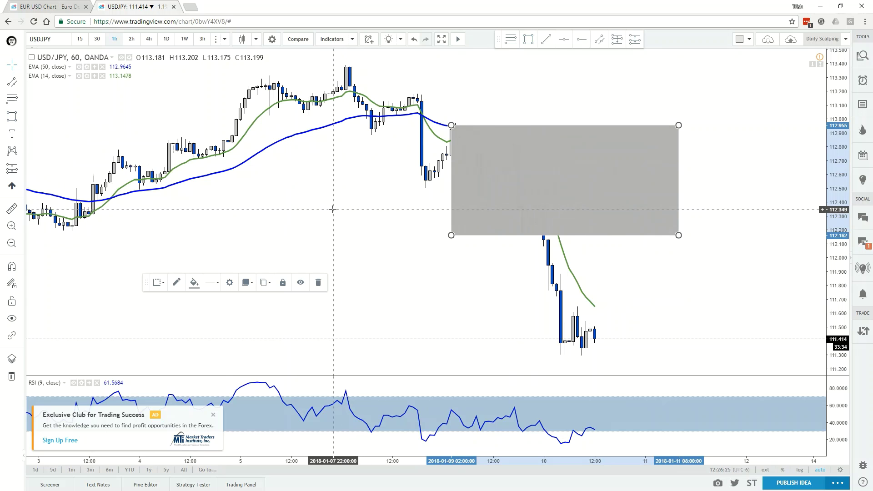
- Change the rectangle's fill to medium blue, make it mostly transparent and deselect the rectangle
left_click(196, 283)
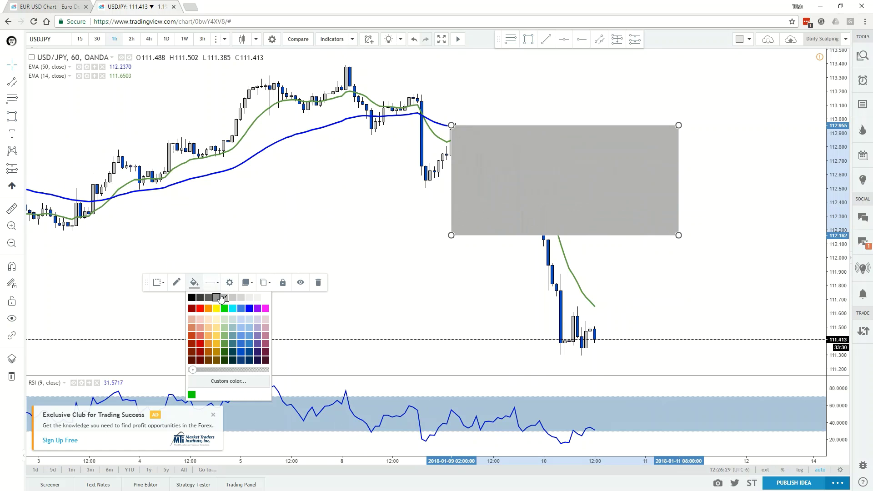
left_click_drag(192, 371, 220, 378)
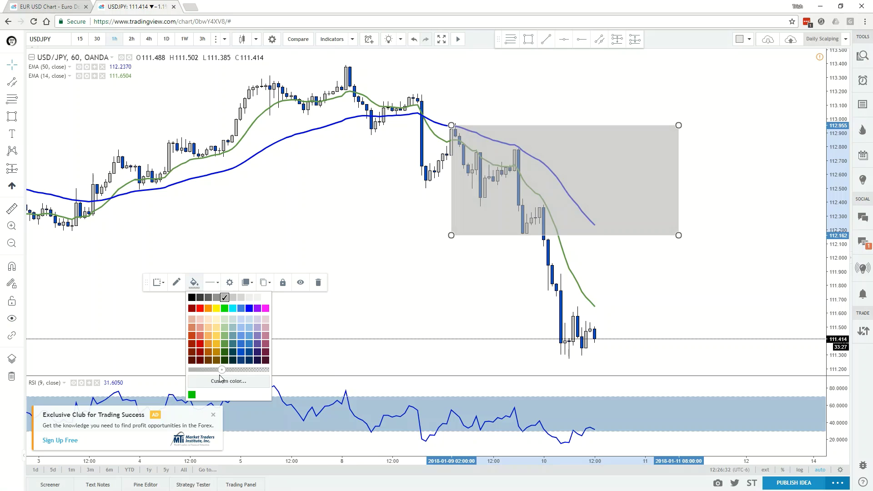
left_click(250, 344)
left_click(195, 283)
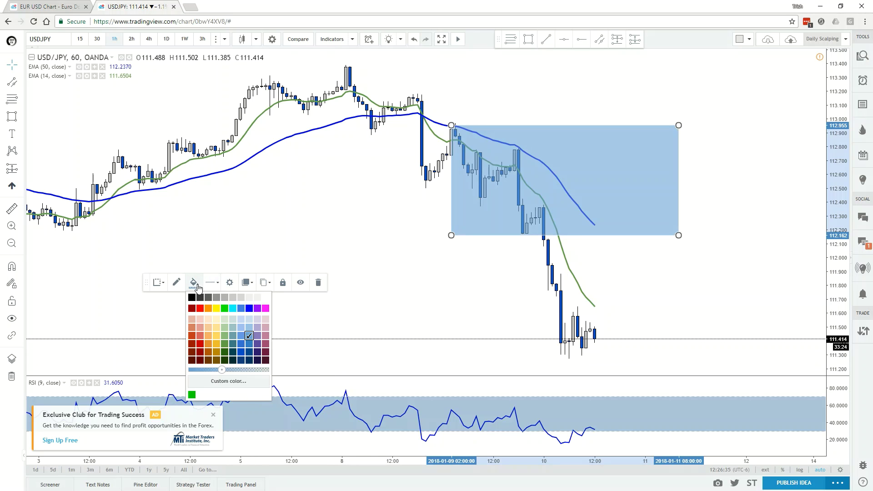
left_click_drag(222, 370, 242, 374)
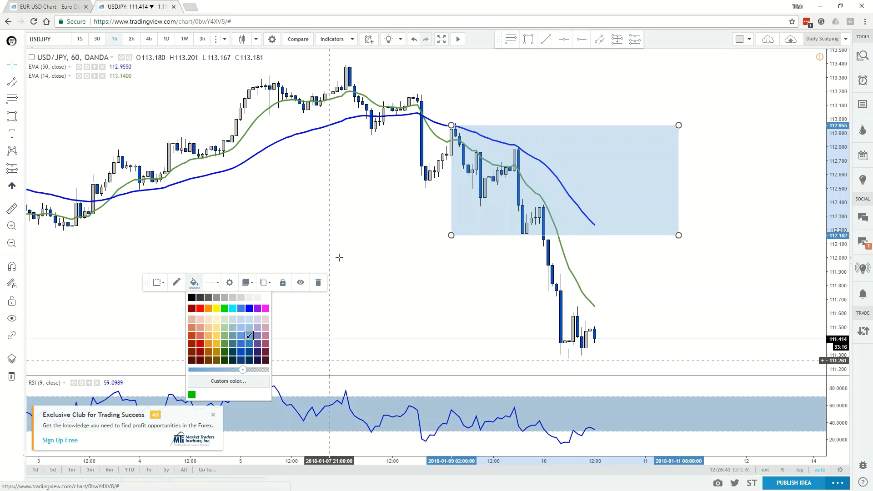
left_click(347, 226)
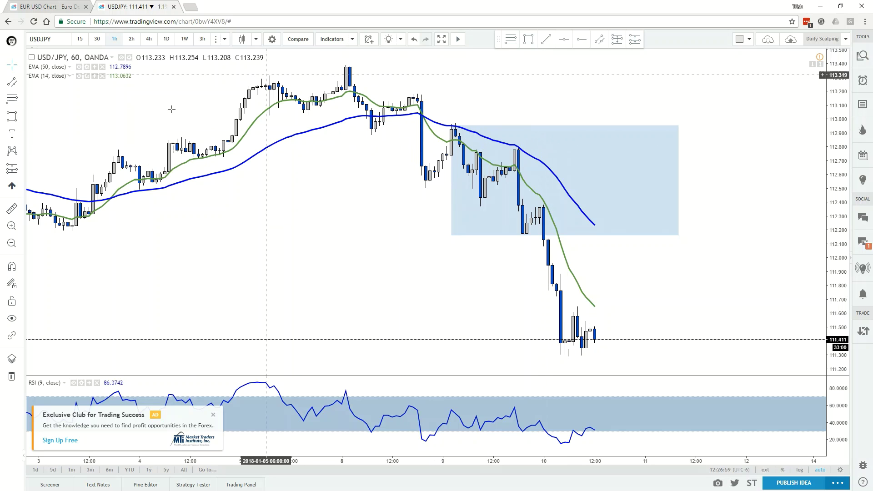
left_click(11, 135)
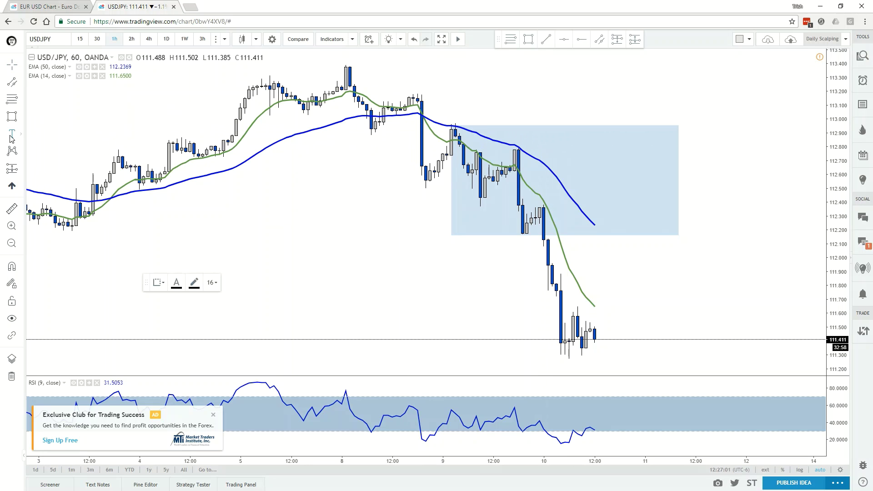
left_click(489, 90)
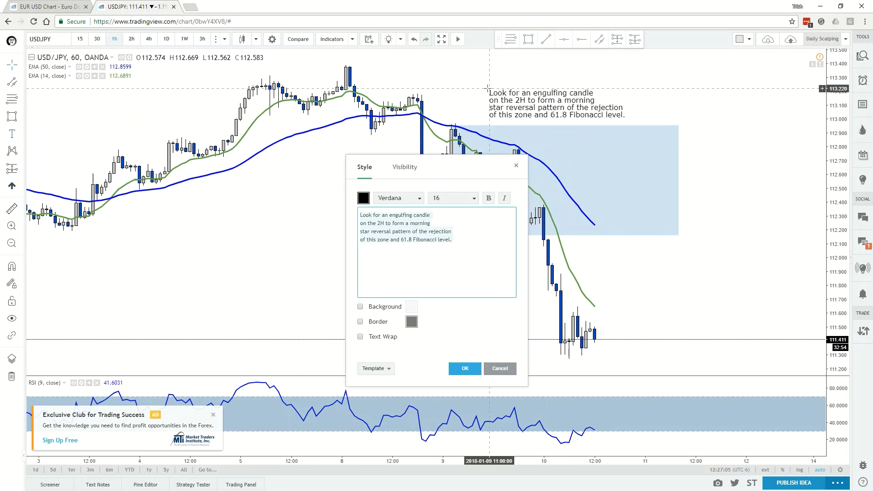
type("Notes")
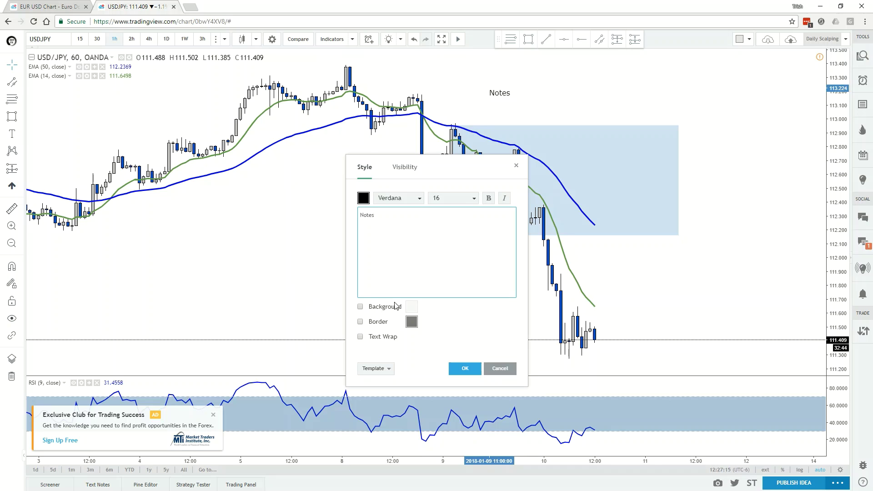
left_click(361, 307)
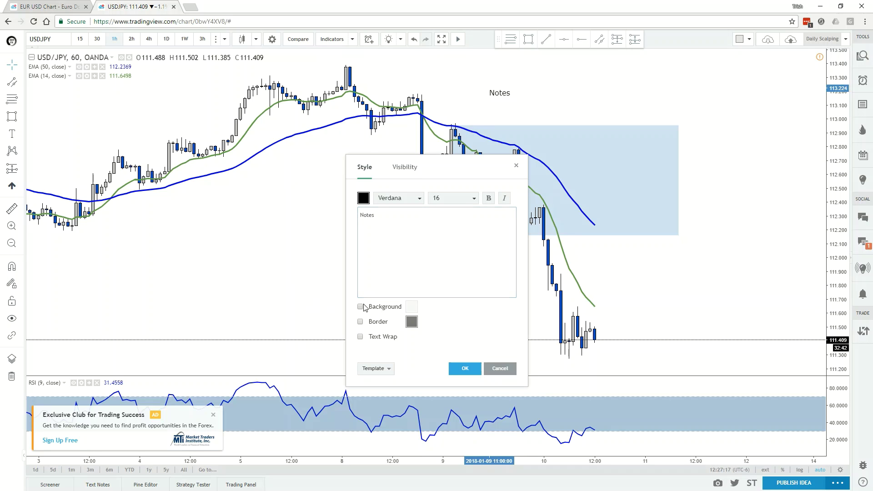
left_click(360, 307)
left_click(465, 369)
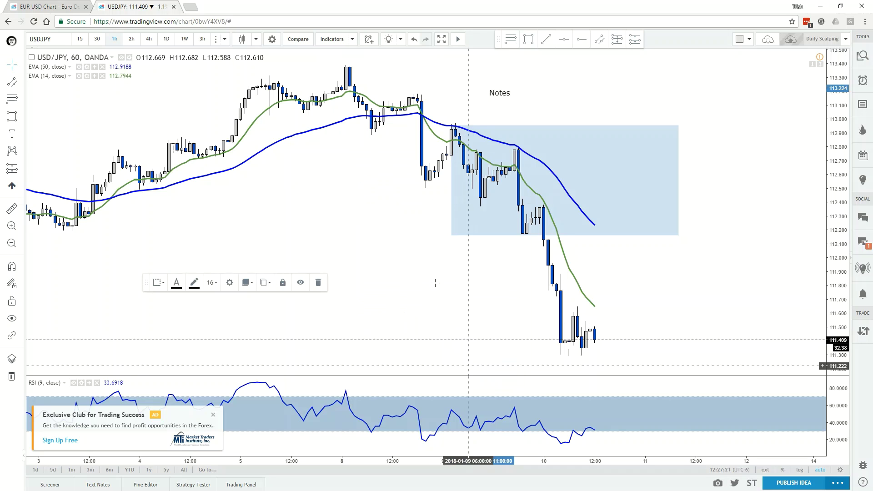
left_click(11, 136)
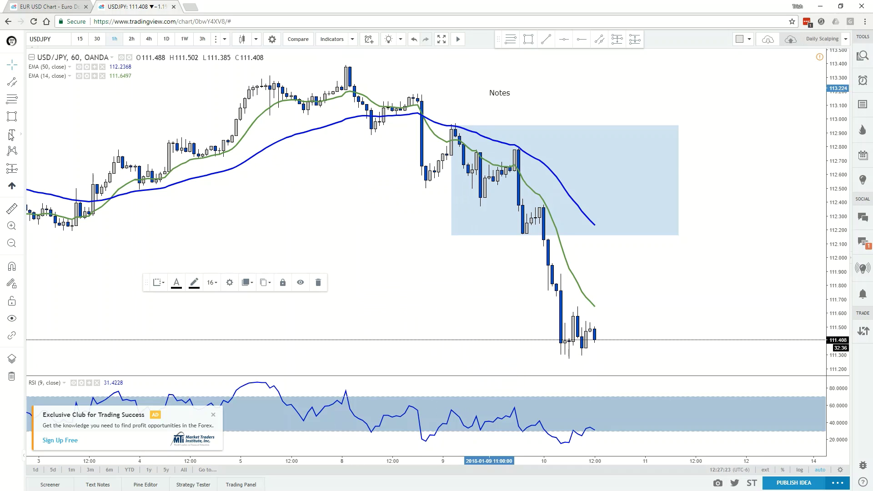
left_click(545, 90)
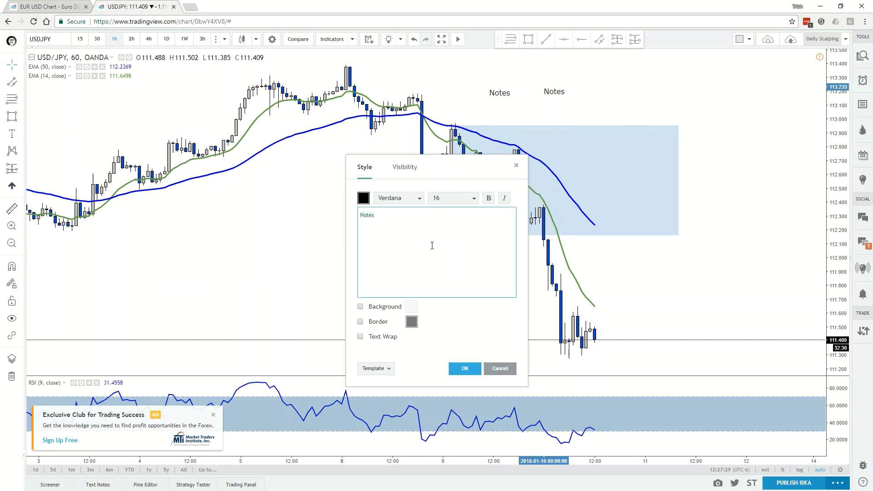
type("hooijhoi")
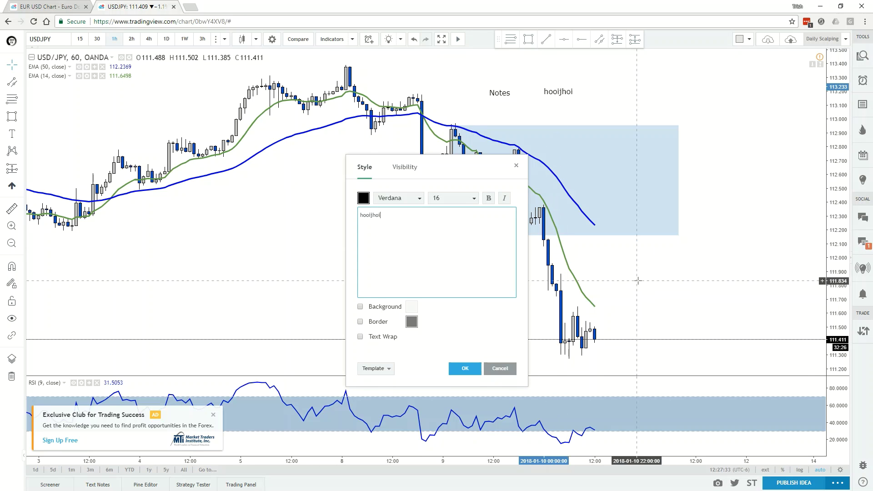
left_click(467, 370)
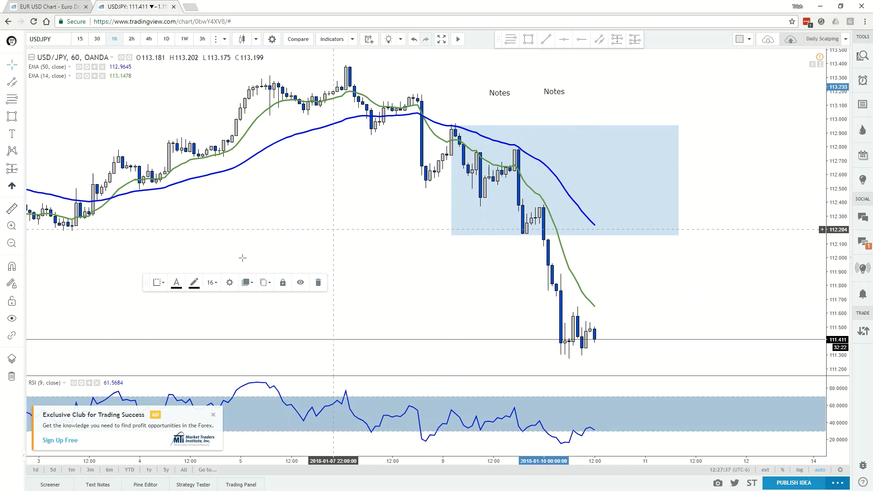
- Delete both text annotations above the rectangle
left_click(318, 283)
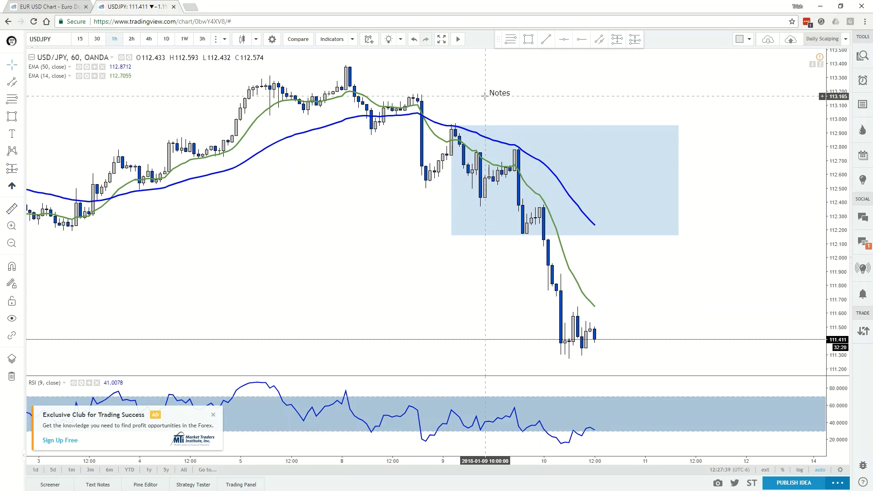
left_click(491, 92)
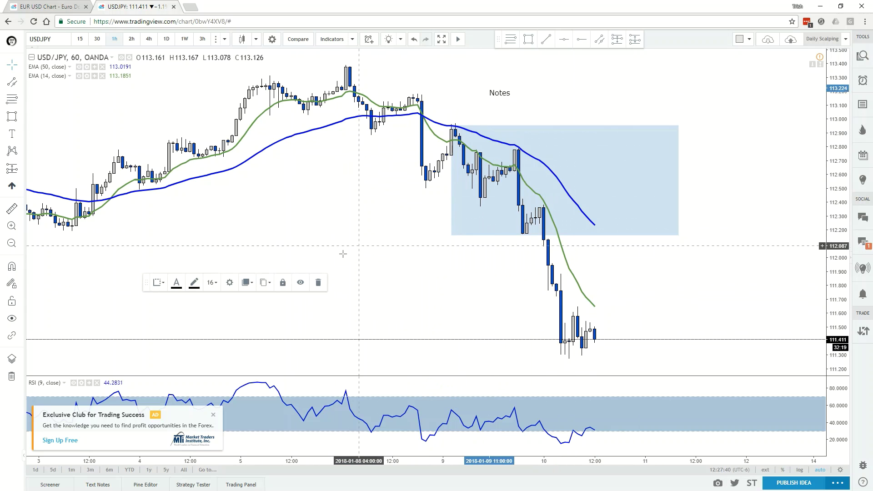
left_click(322, 281)
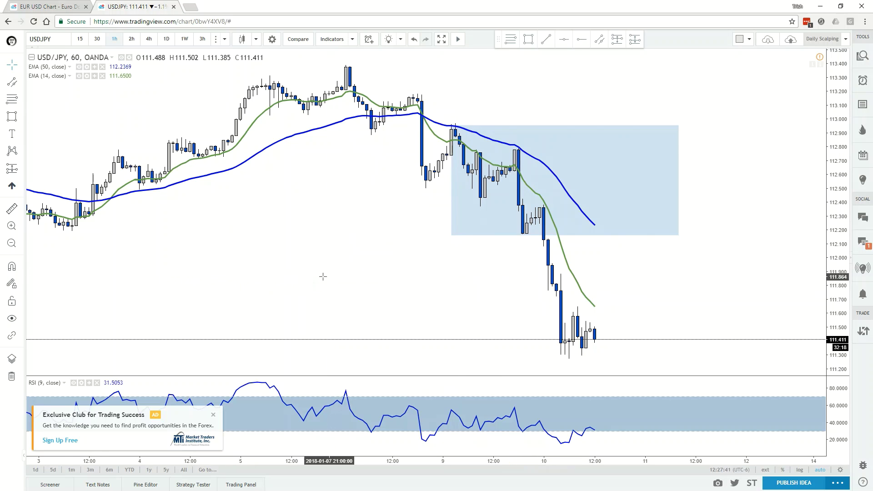
- Draw an ABCD pattern over the decline through about 113.384, 112.506, 112.968 and 112.175, and delete it
left_click(21, 153)
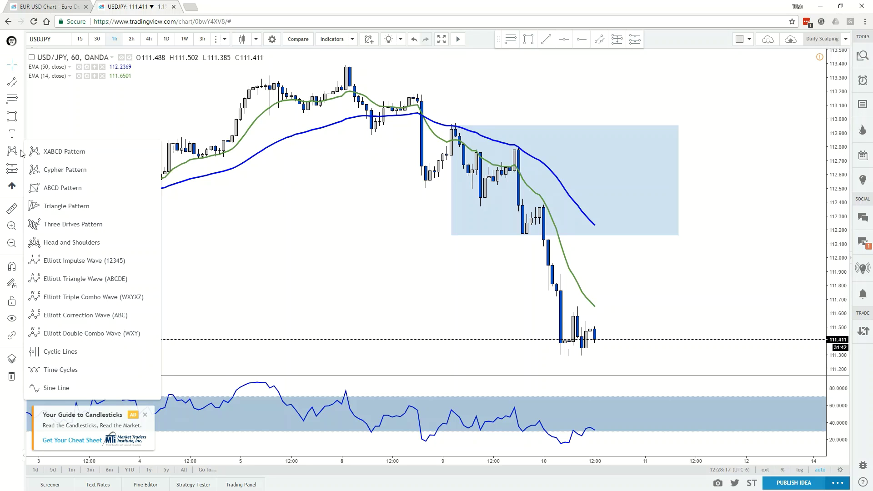
left_click(64, 188)
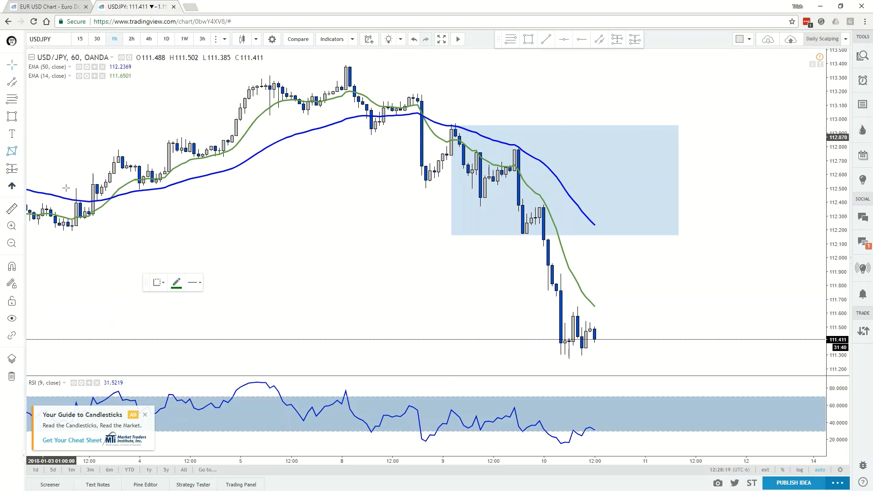
left_click(338, 66)
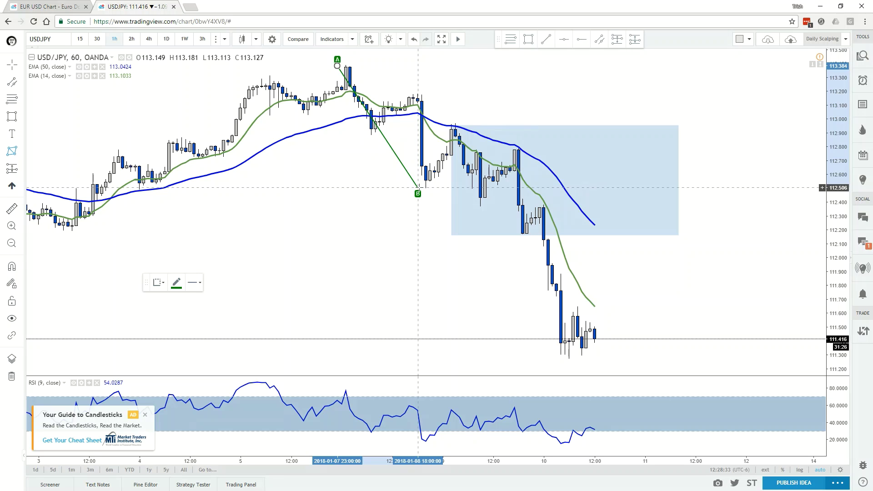
left_click(418, 187)
left_click(418, 188)
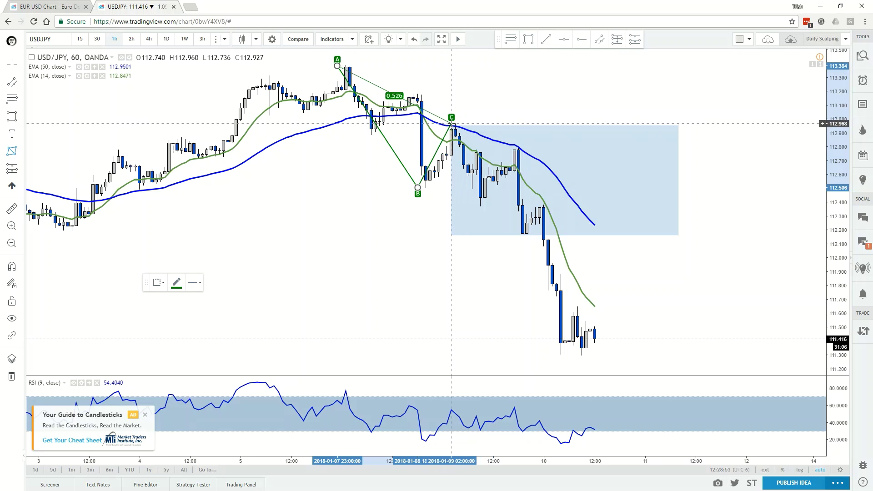
left_click(452, 123)
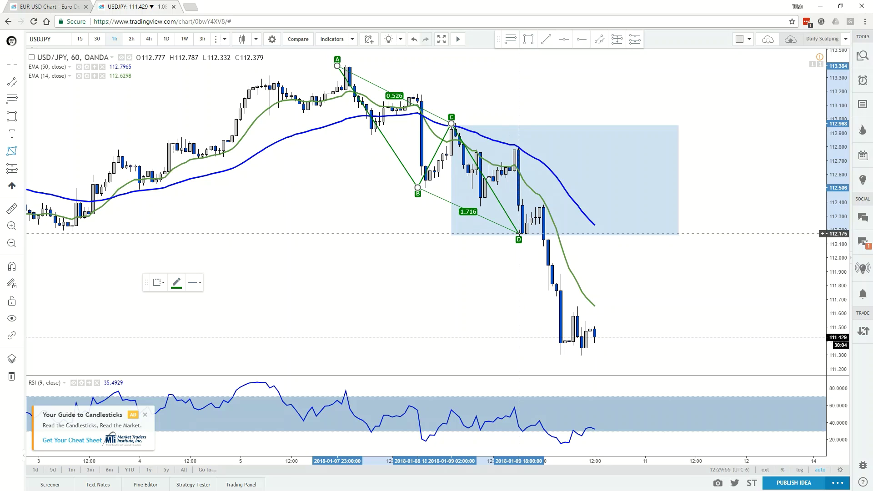
left_click(519, 233)
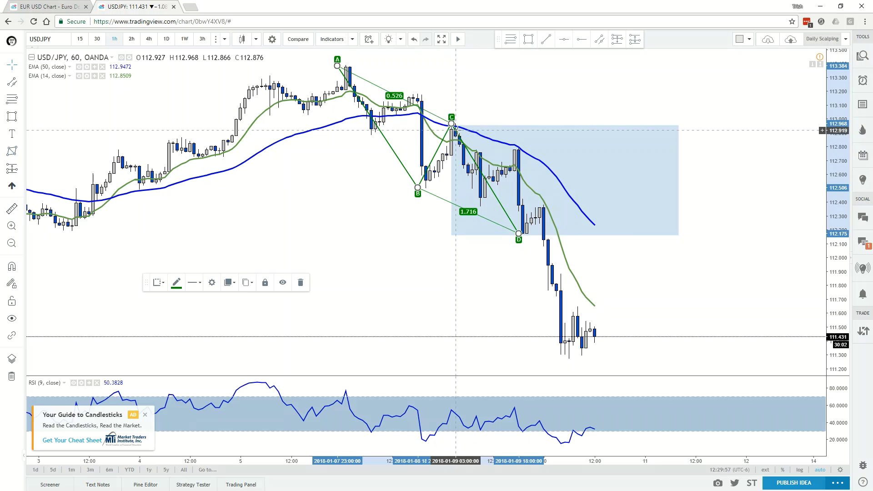
key("Delete")
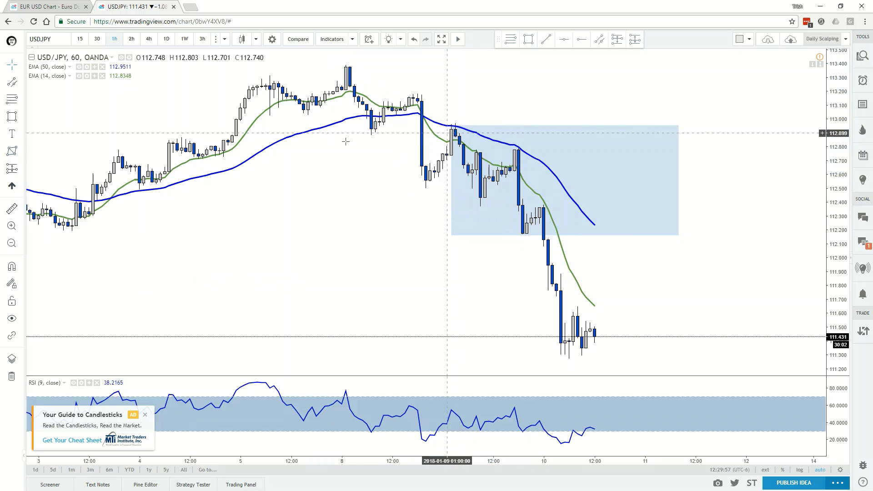
- Draw an ABCD pattern with A at about 112.788, B at 111.271, C at 112.204 and D at 111.369
left_click_drag(766, 150, 676, 133)
left_click(13, 152)
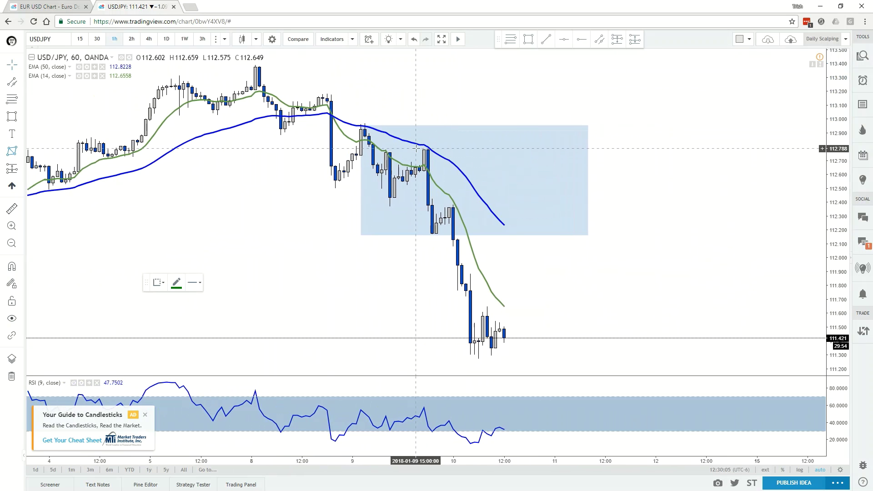
left_click(416, 148)
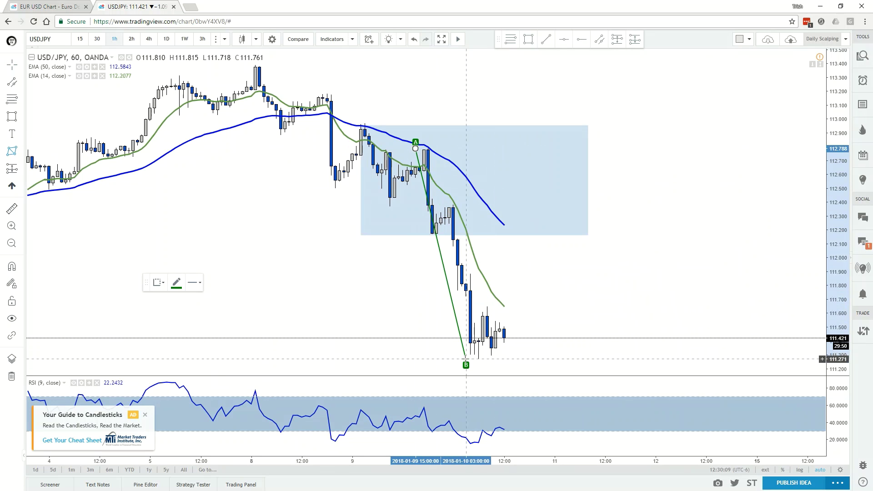
left_click(466, 358)
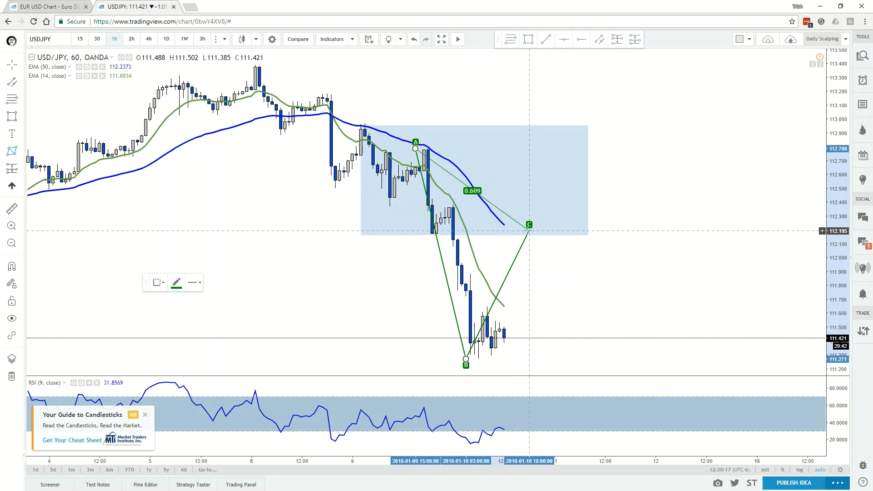
left_click(529, 229)
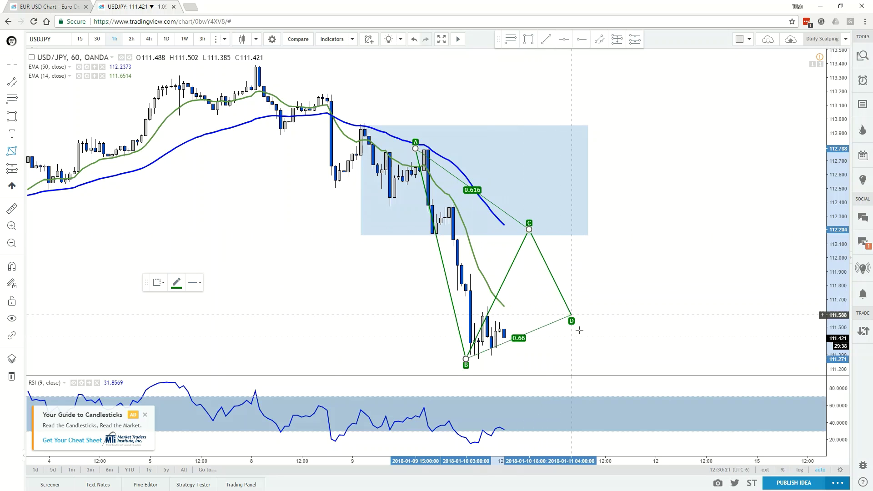
left_click(572, 346)
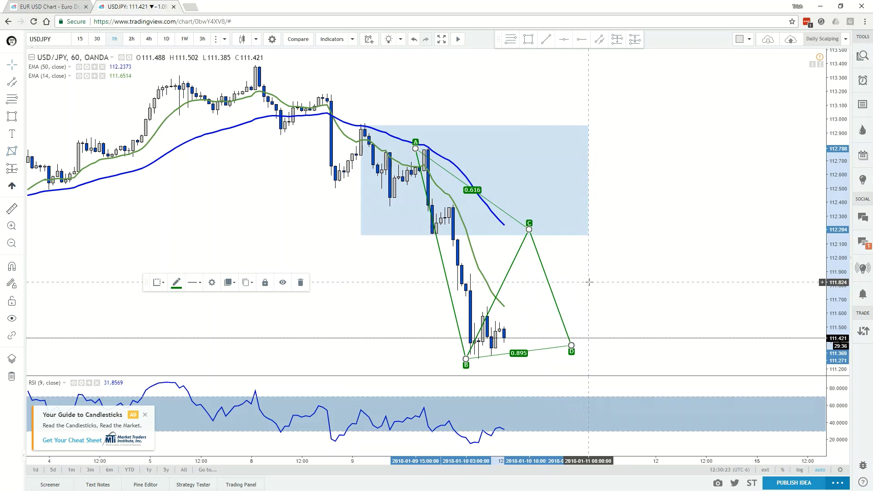
left_click_drag(845, 198, 842, 215)
left_click_drag(626, 234, 624, 144)
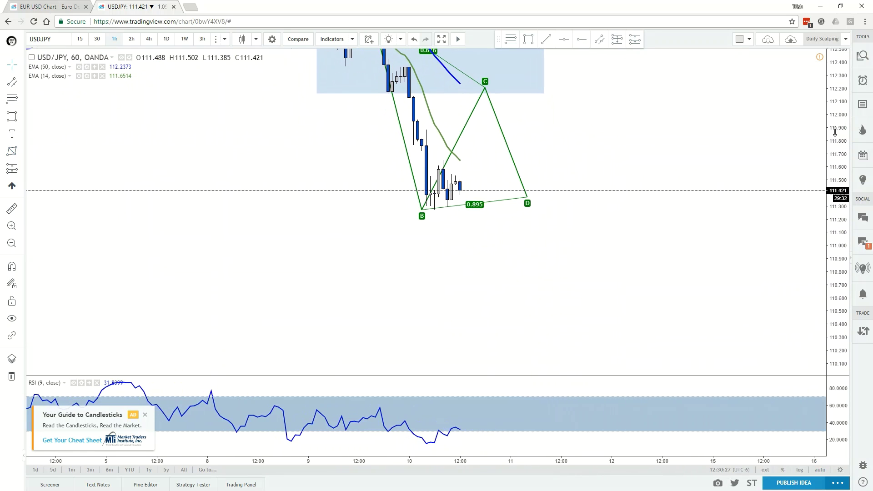
left_click_drag(837, 136, 838, 154)
left_click_drag(667, 267, 658, 303)
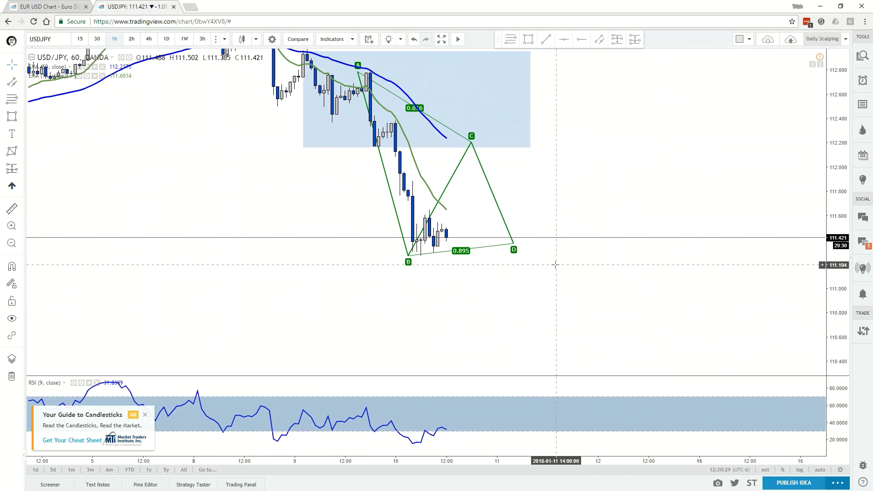
left_click(514, 245)
left_click_drag(514, 247, 527, 325)
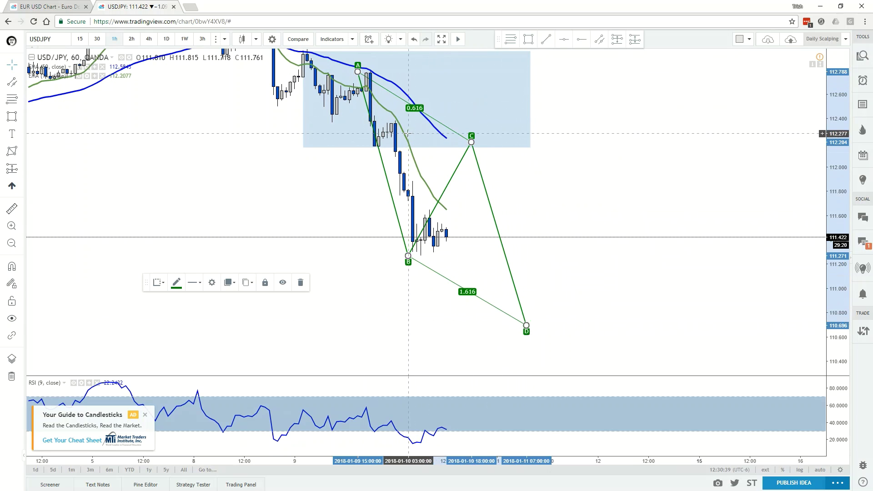
left_click(546, 39)
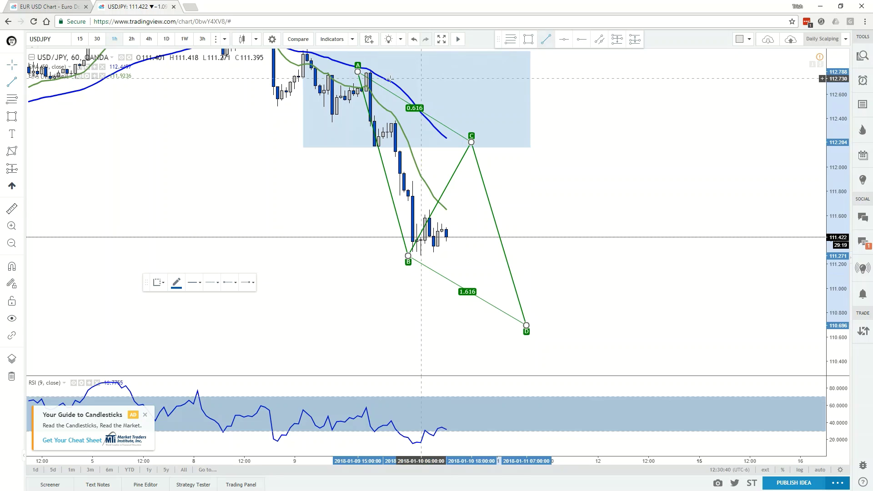
left_click(341, 72)
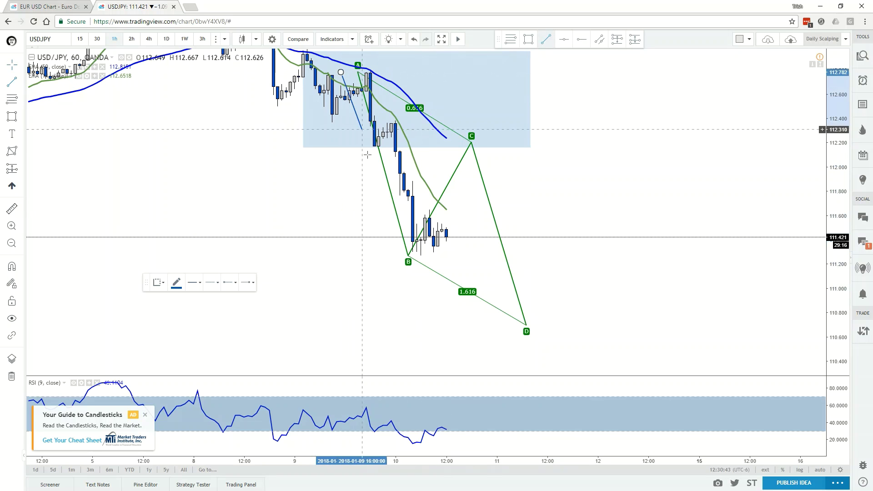
left_click(388, 256)
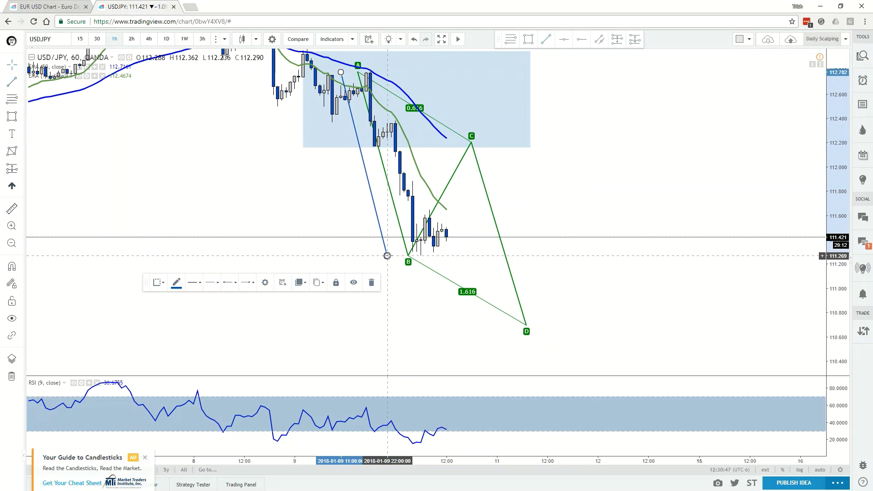
- Clone the trend line, place the copy beside the CD leg ending at about 110.688, and deselect it
left_click(317, 283)
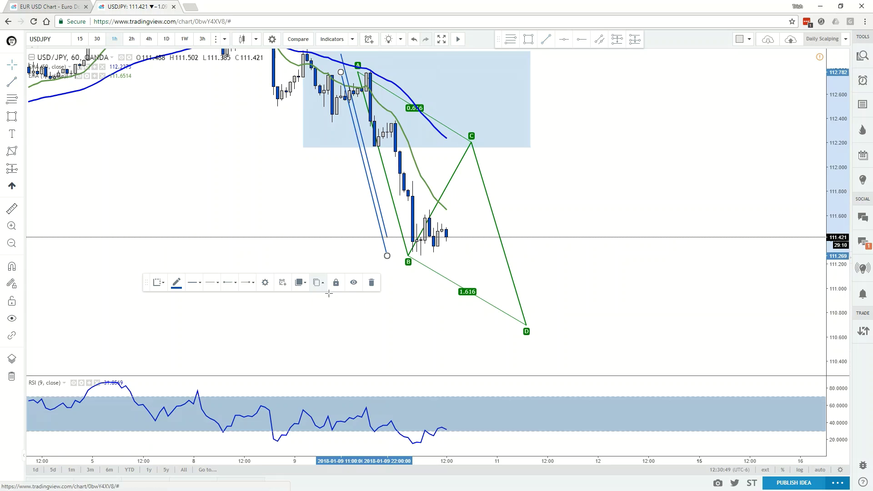
mouse_move(375, 202)
left_mouse_down()
mouse_move(375, 184)
mouse_move(502, 226)
mouse_move(539, 275)
mouse_move(527, 272)
left_mouse_up()
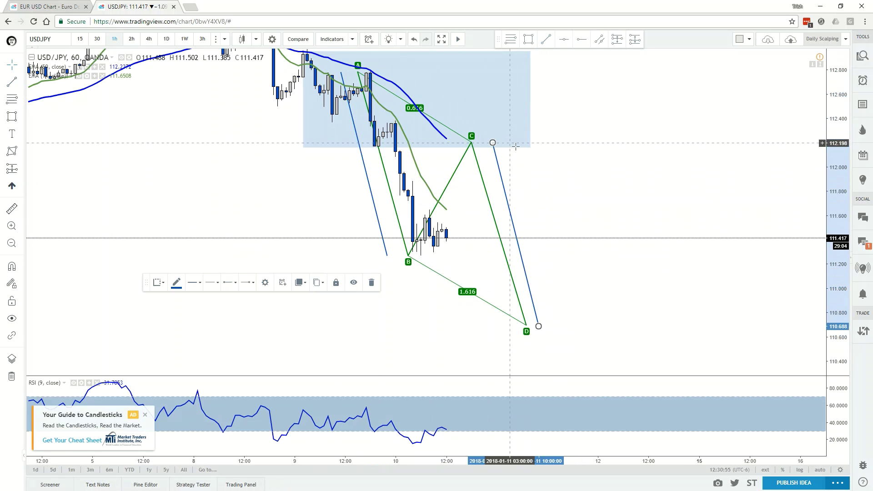
left_click(559, 227)
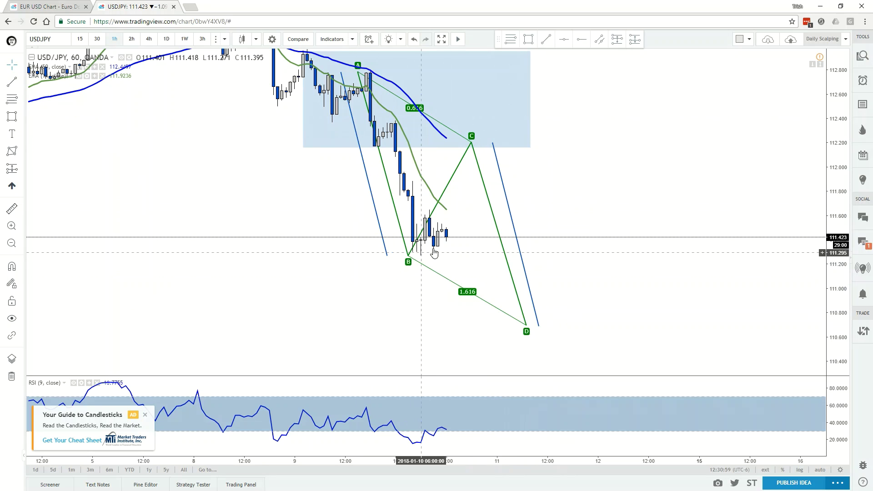
- Add a horizontal line through point C at about 112.205 and deselect it
left_click(564, 39)
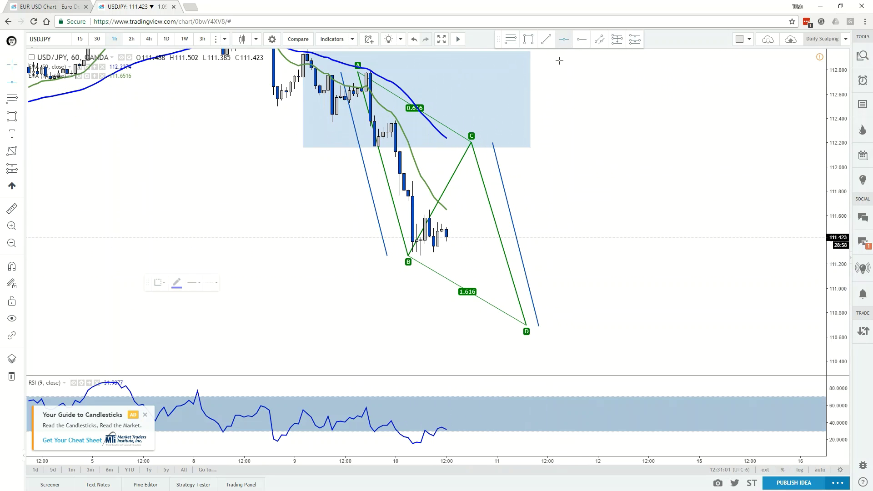
left_click(479, 142)
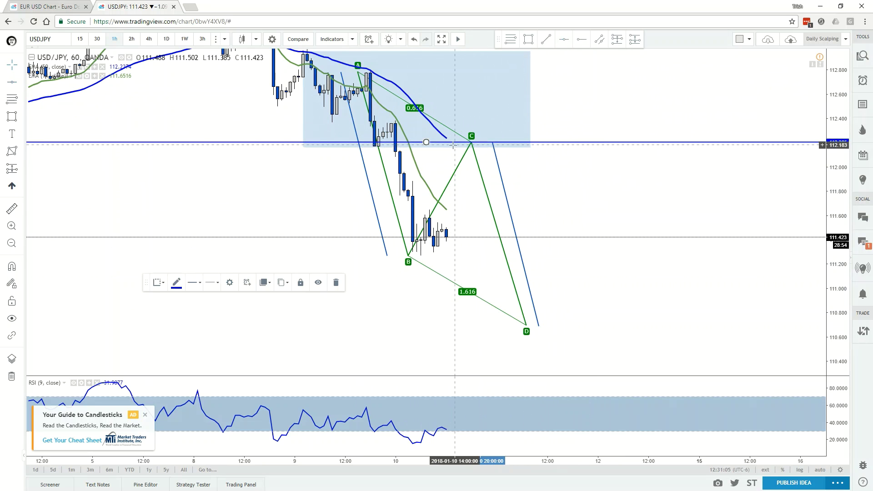
left_click(553, 181)
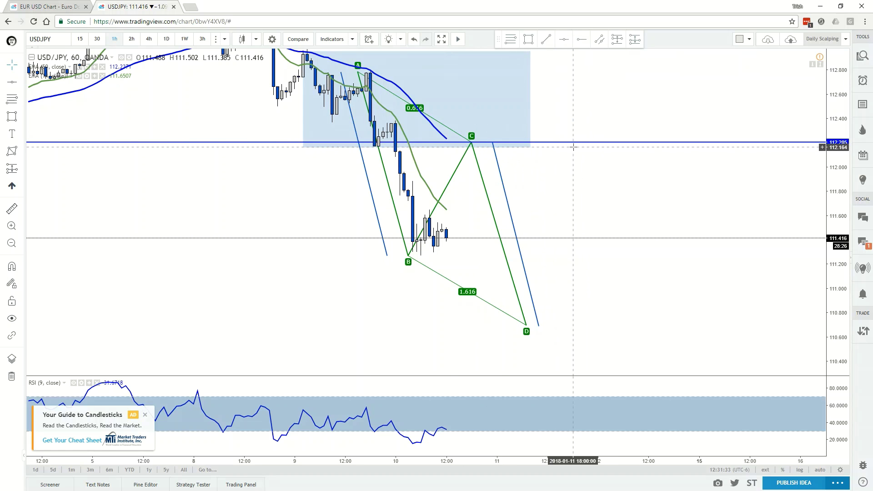
- Place a Short Position with its entry at about 112.202 on the horizontal line and its target at point D, 110.696
left_click(21, 174)
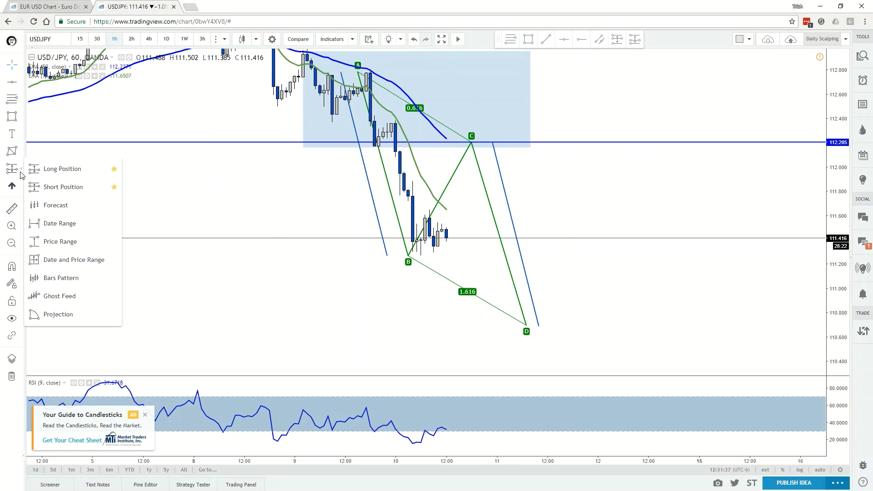
left_click(56, 187)
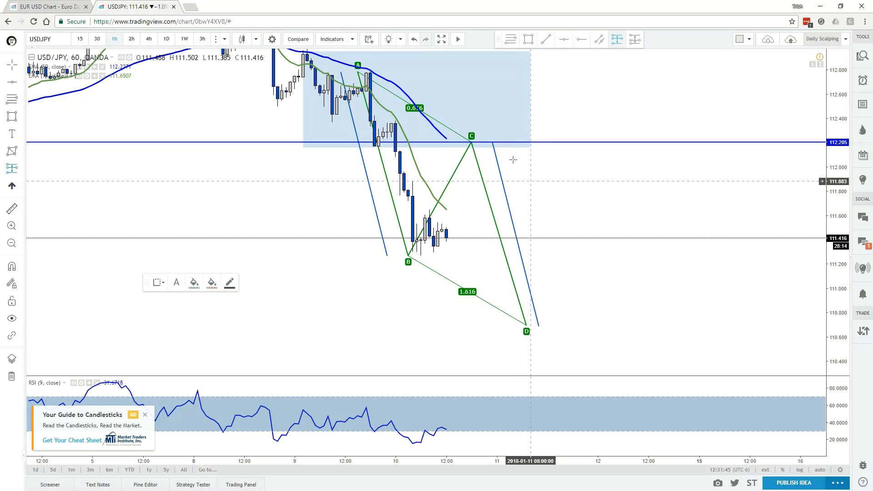
left_click(527, 143)
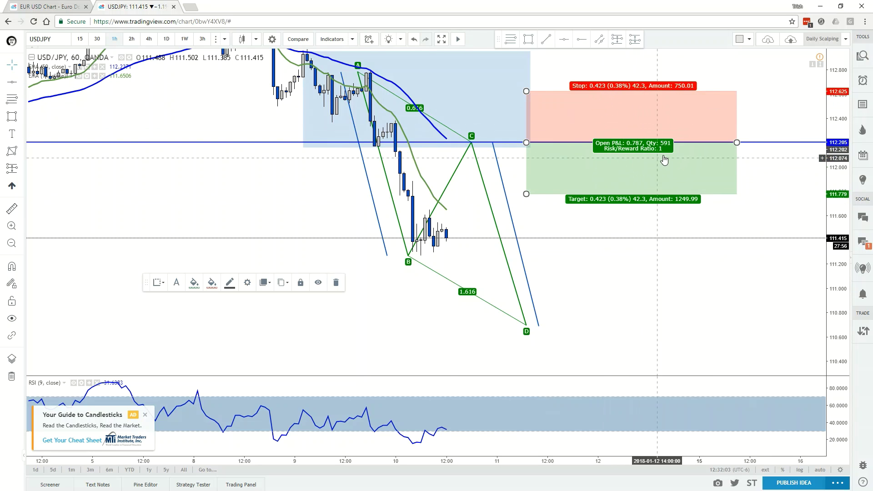
left_click_drag(526, 194, 564, 326)
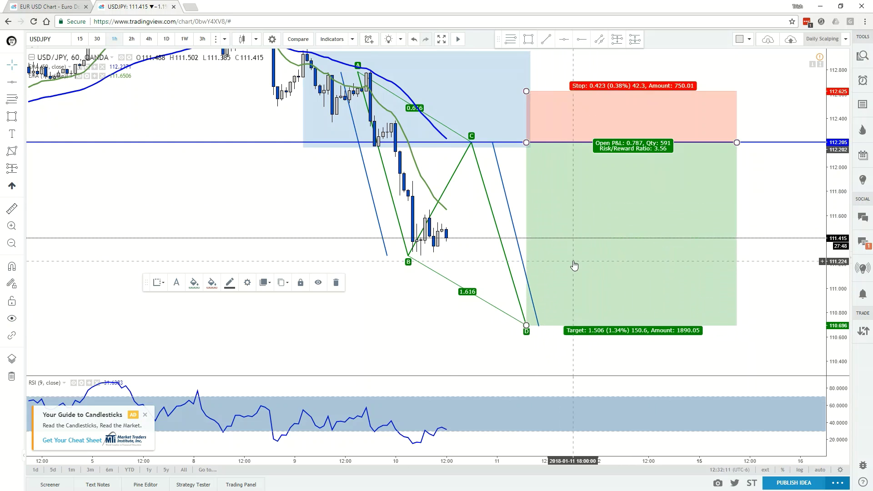
- Raise the Short Position's stop level to about 112.857
left_click_drag(527, 91, 524, 66)
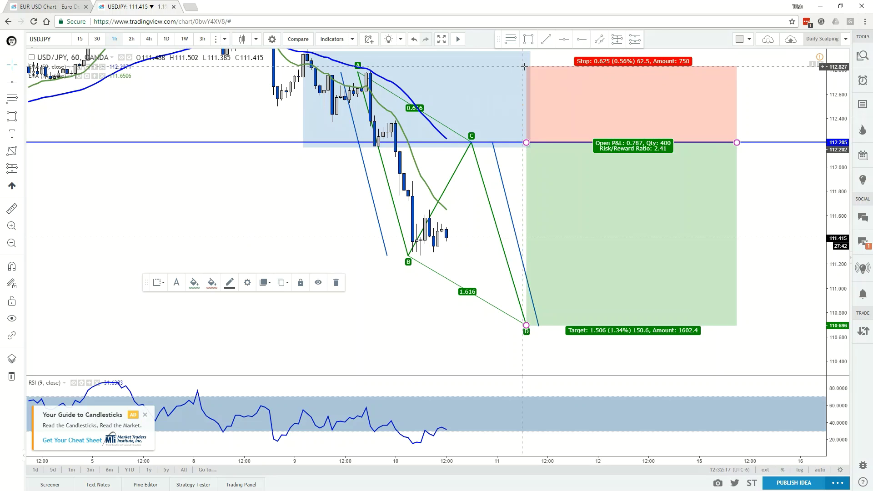
left_click_drag(524, 67, 526, 63)
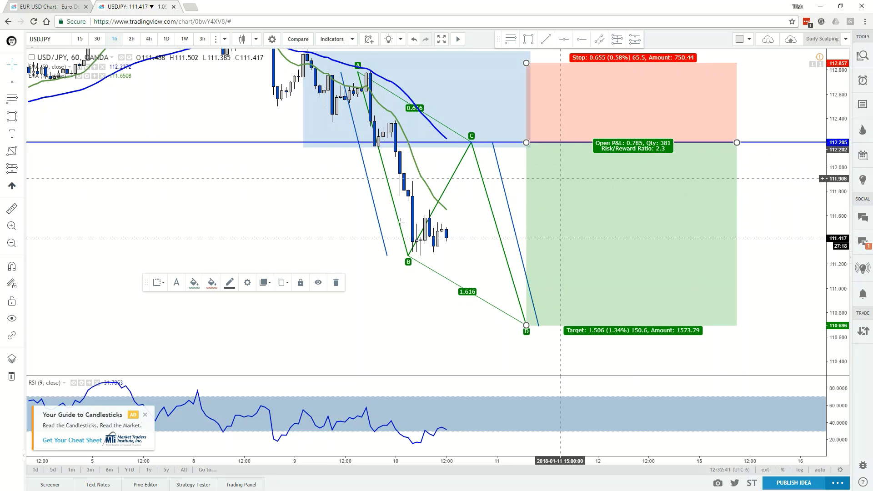
left_click_drag(309, 197, 342, 241)
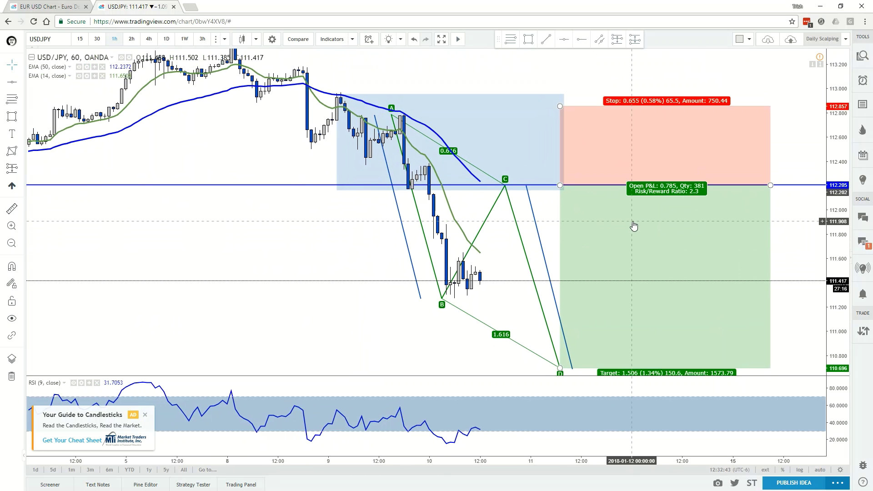
left_click_drag(634, 226, 437, 194)
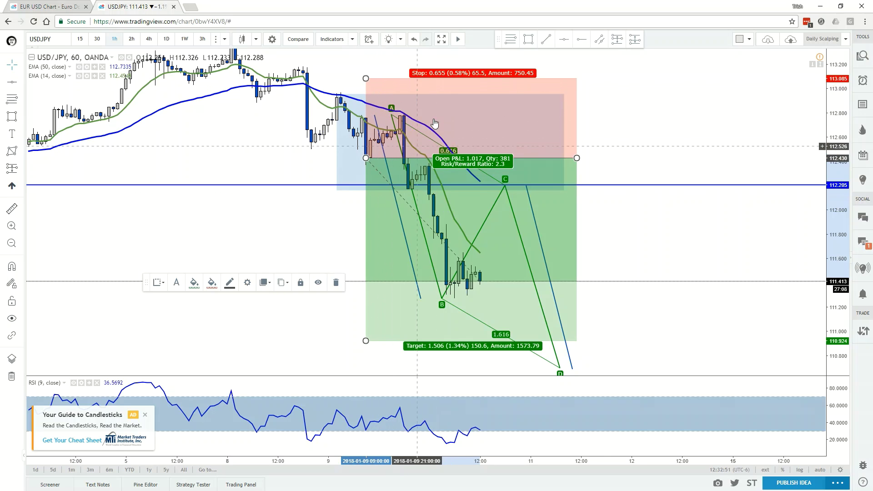
left_click_drag(577, 158, 400, 159)
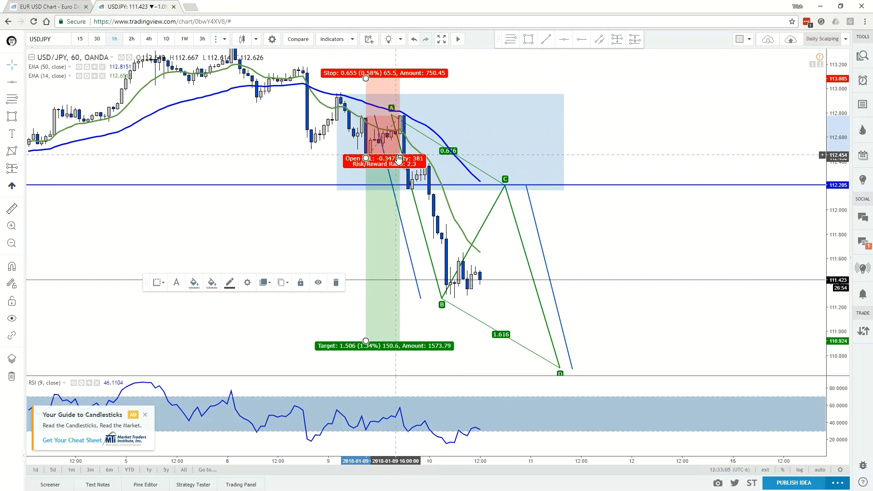
left_click_drag(402, 160, 455, 223)
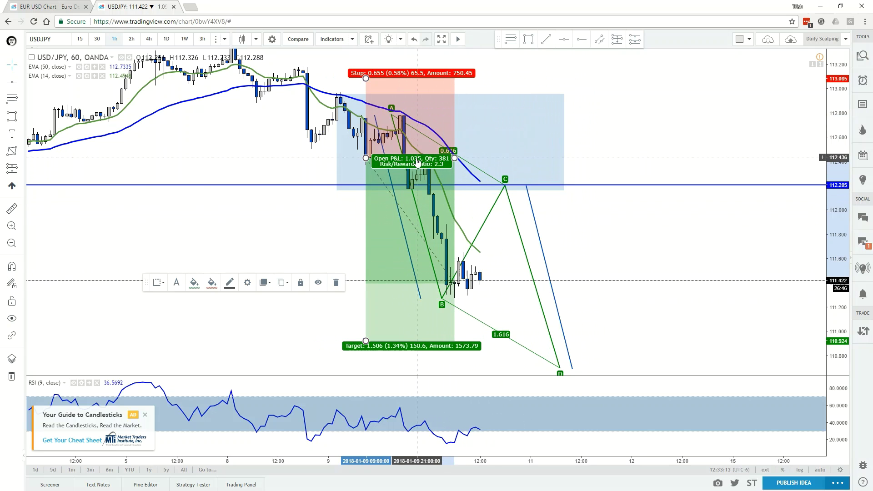
left_click_drag(455, 158, 636, 202)
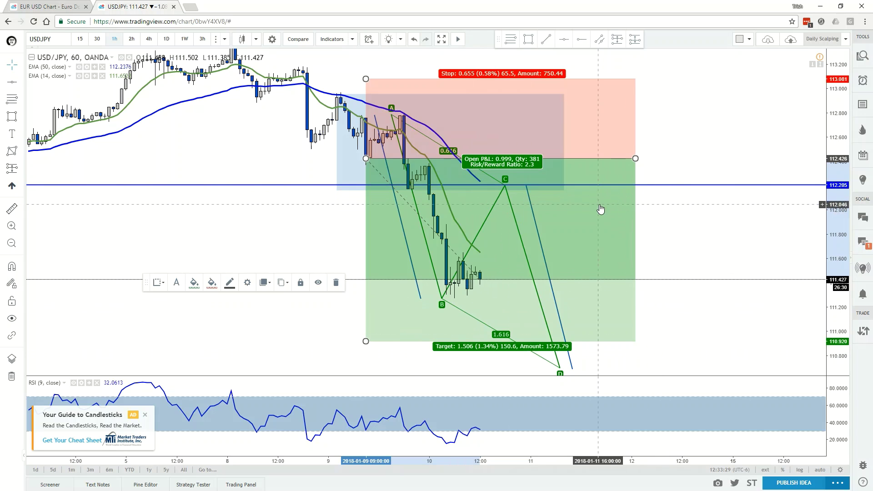
- Delete the Short Position and remove all remaining drawings from the chart
key("Delete")
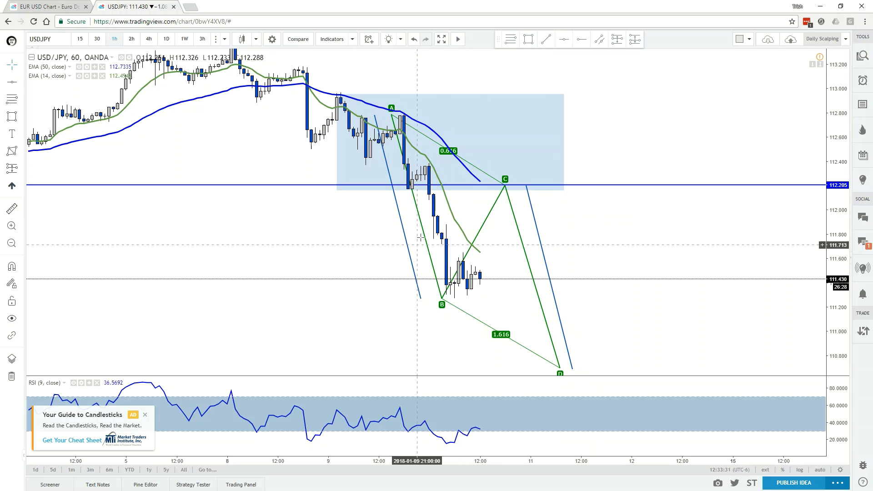
left_click(11, 376)
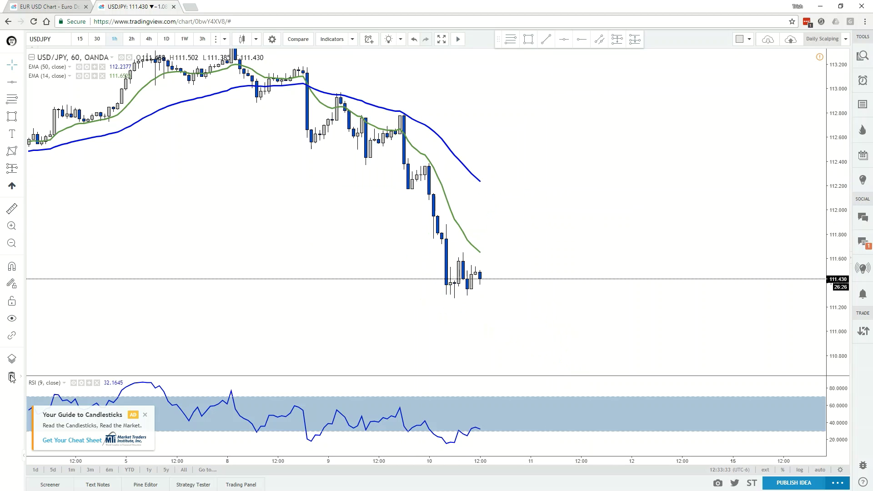
- Draw an XABCD Pattern with X at about 113.162, A 112.499, B 112.964, C 112.383 and D 113.230, and delete it
left_click(21, 152)
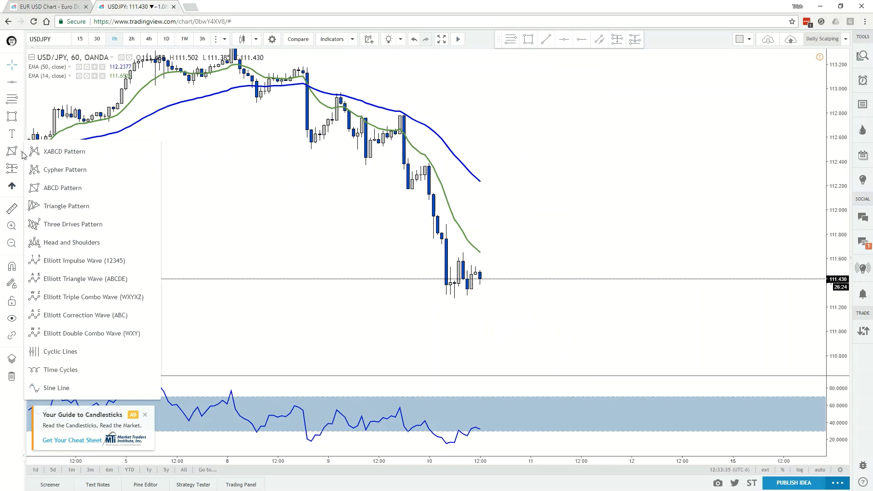
left_click(57, 154)
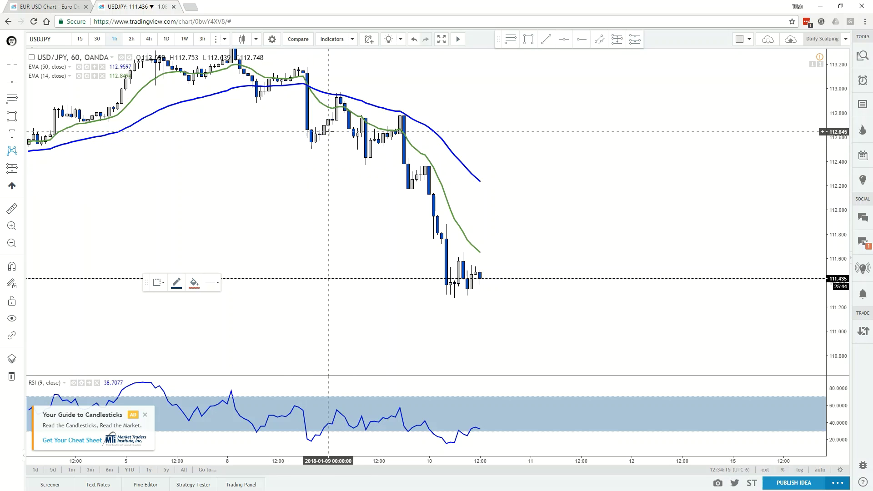
left_click(304, 69)
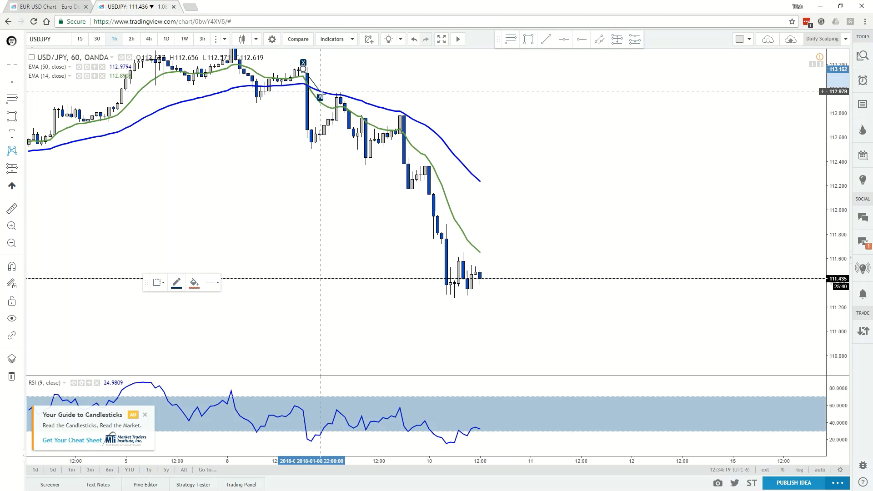
left_click(308, 145)
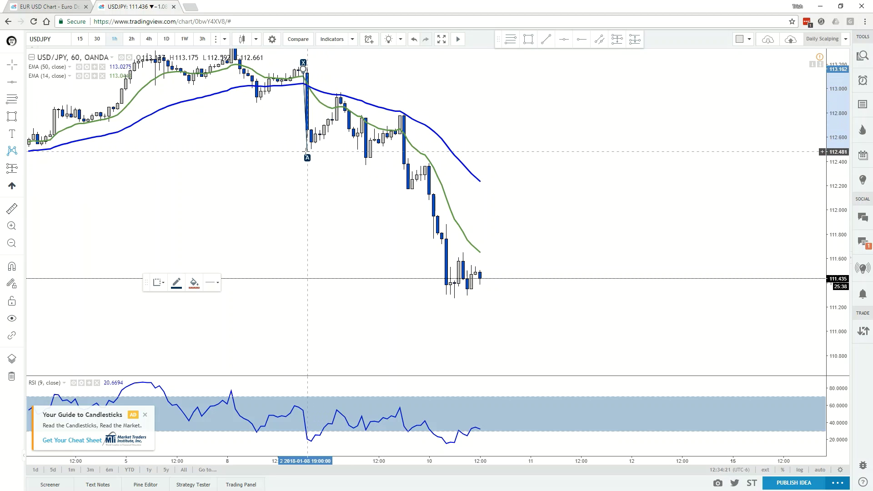
left_click(308, 149)
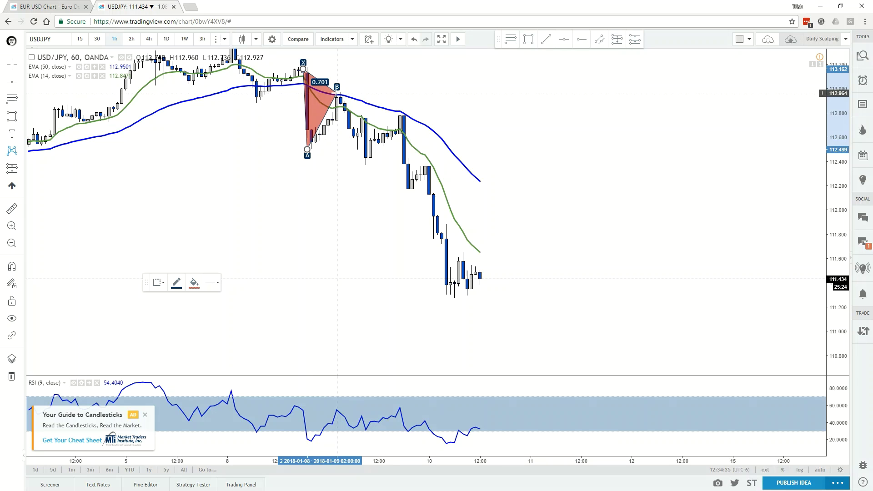
left_click(336, 93)
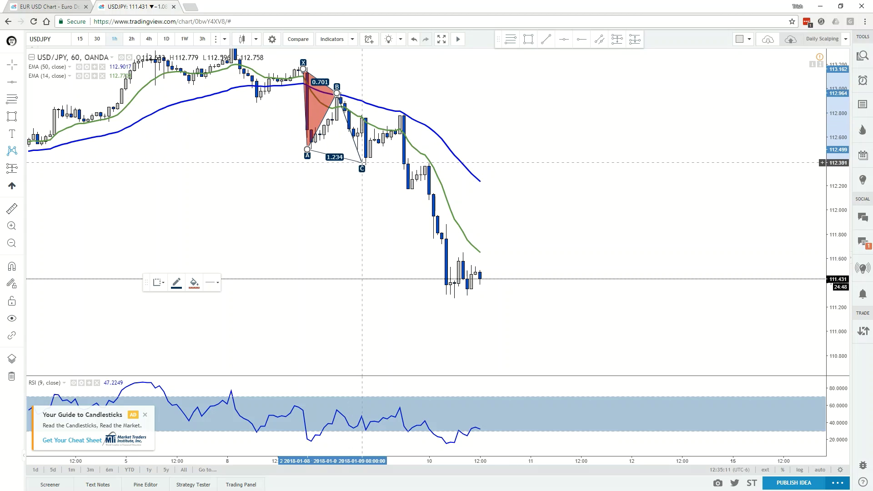
left_click(363, 164)
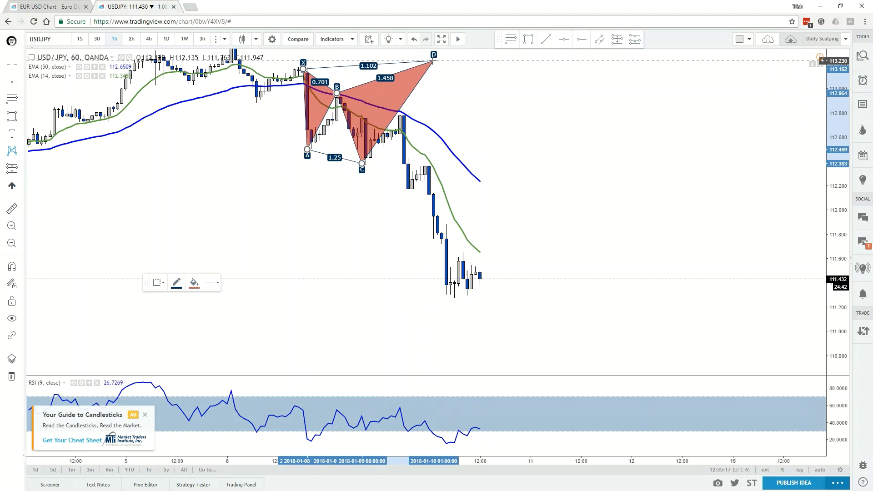
left_click(434, 60)
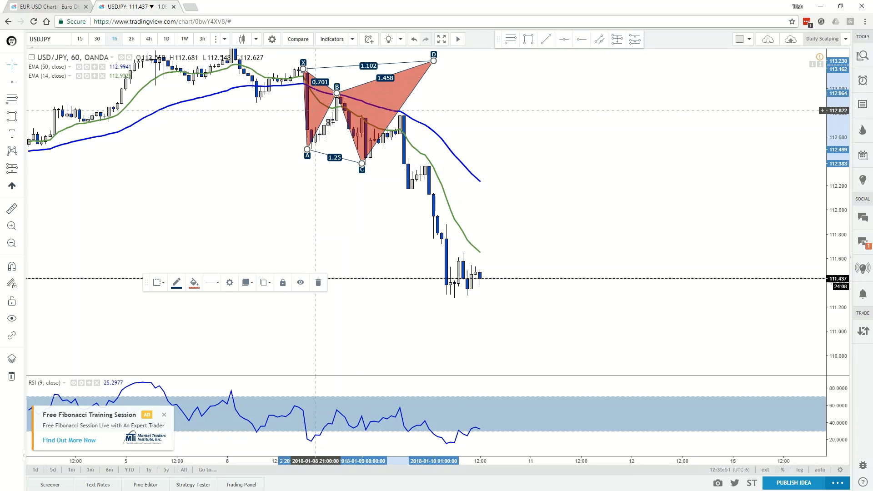
key("Delete")
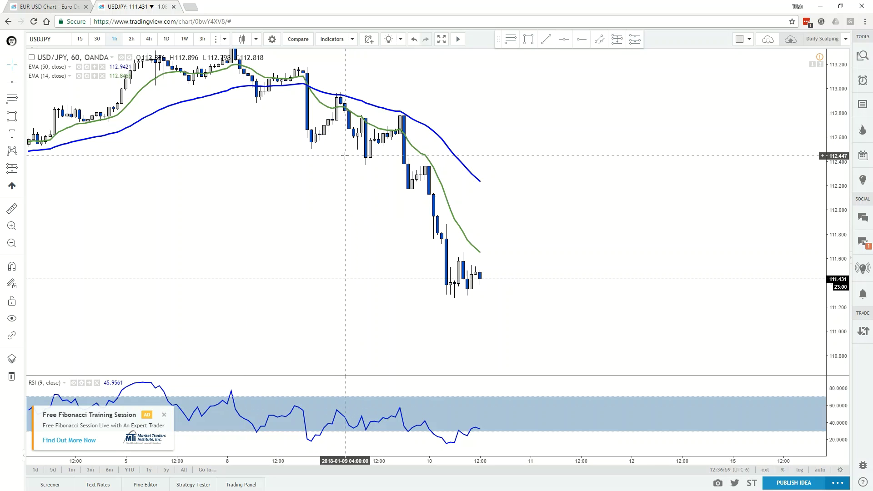
- Try to add the built-in Bollinger Bands %B indicator, decline the upgrade offer and close the indicator library
left_click(332, 40)
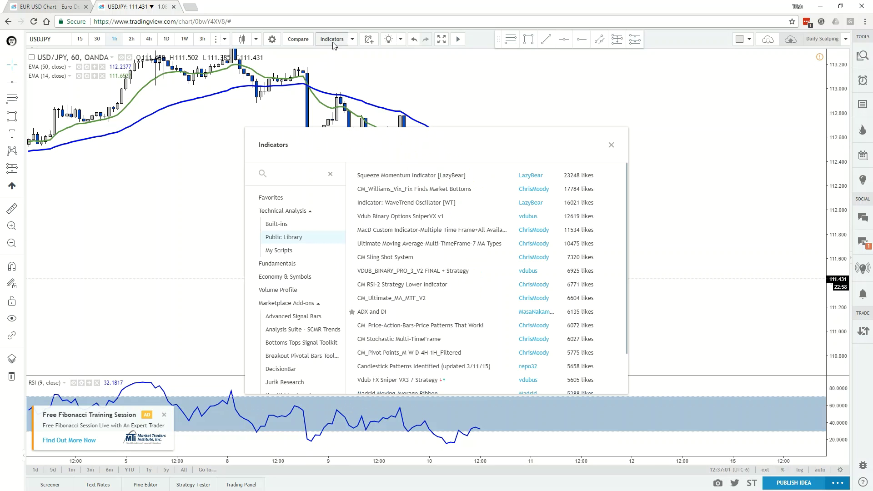
left_click(283, 225)
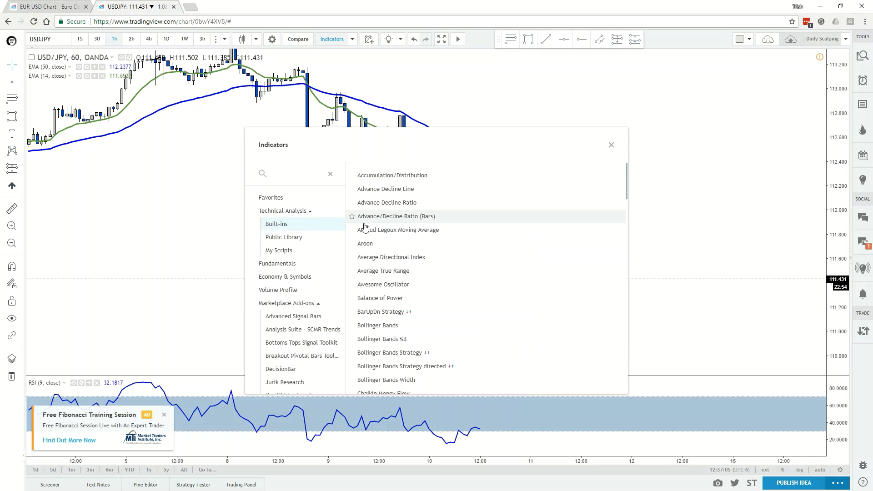
scroll(417, 279, "down", 2)
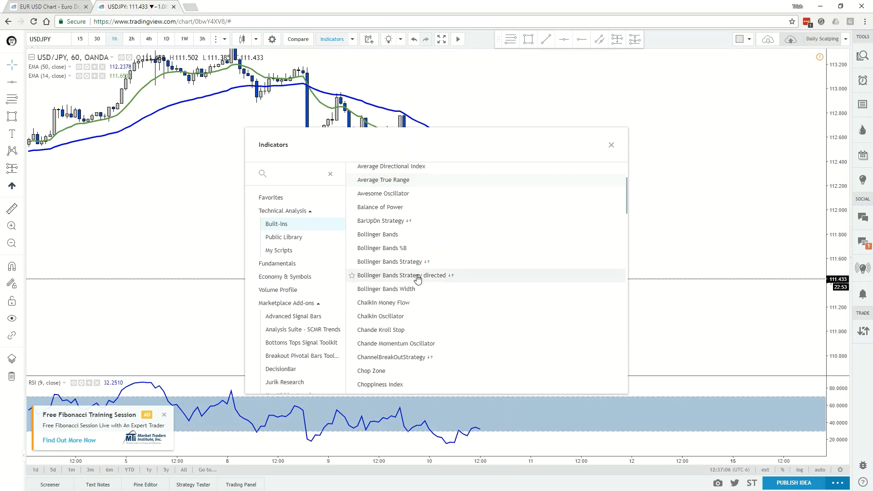
left_click(385, 249)
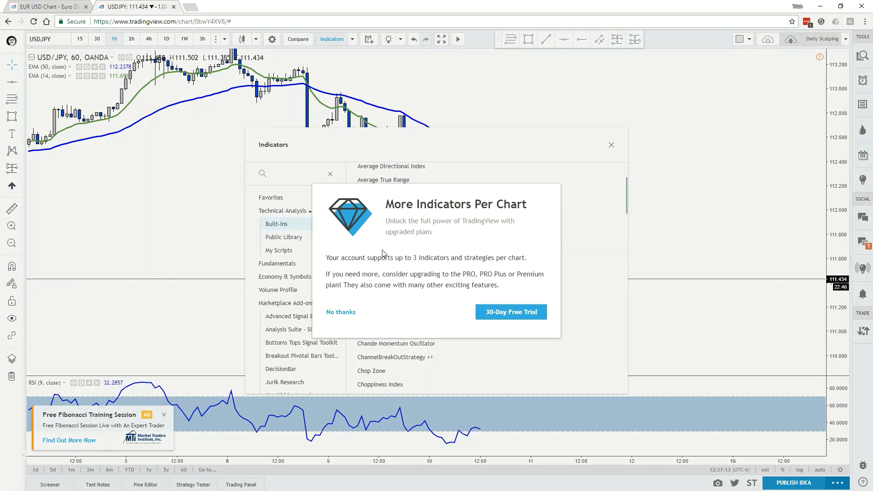
left_click(341, 313)
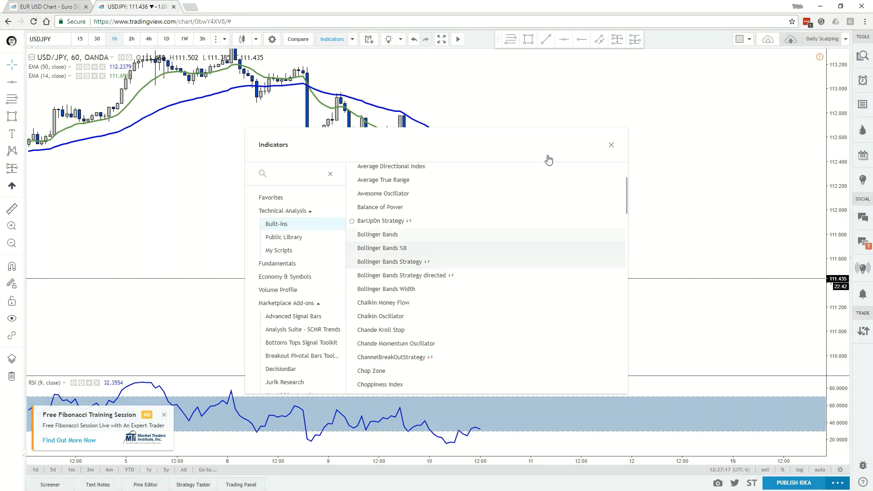
left_click(612, 145)
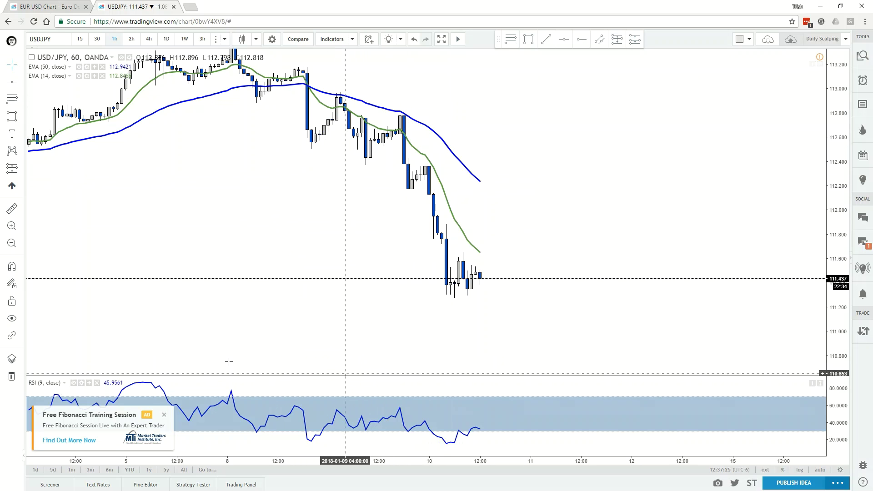
- Remove the RSI and the 14-period EMA indicators from the chart
left_click(97, 383)
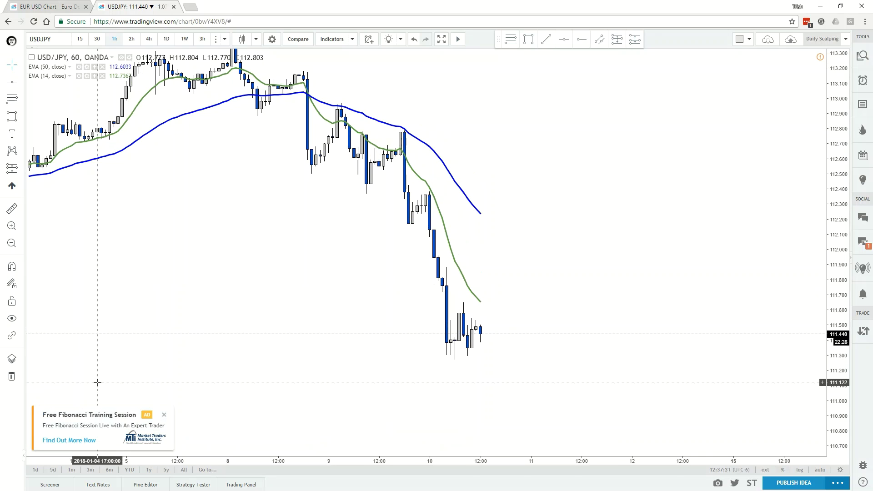
left_click(102, 76)
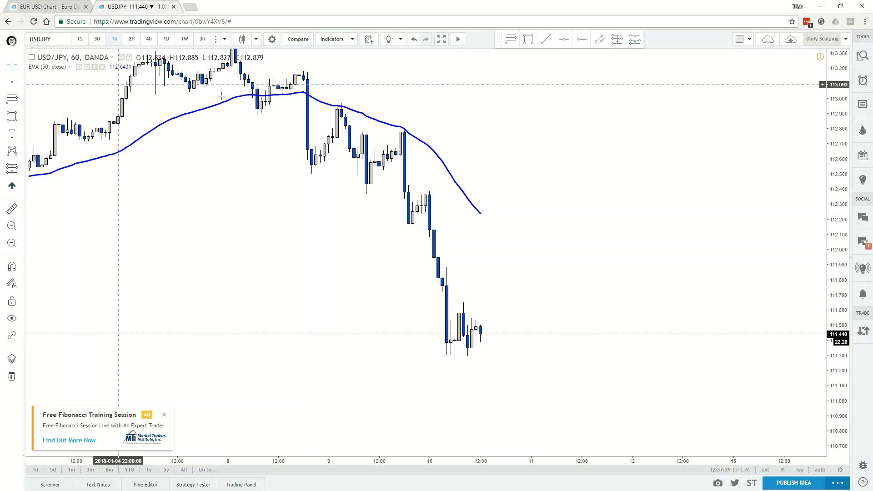
- Show the watchlist and switch the chart to AUDJPY
left_click(863, 56)
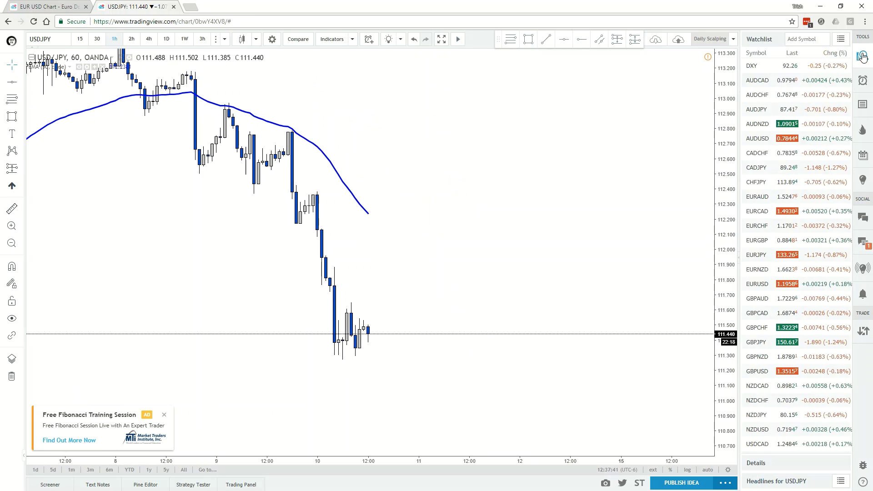
left_click(756, 111)
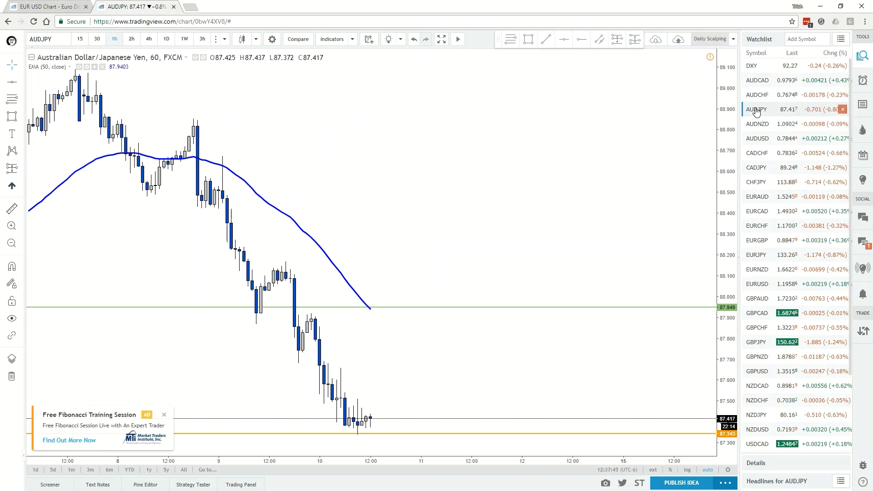
left_click_drag(484, 170, 602, 180)
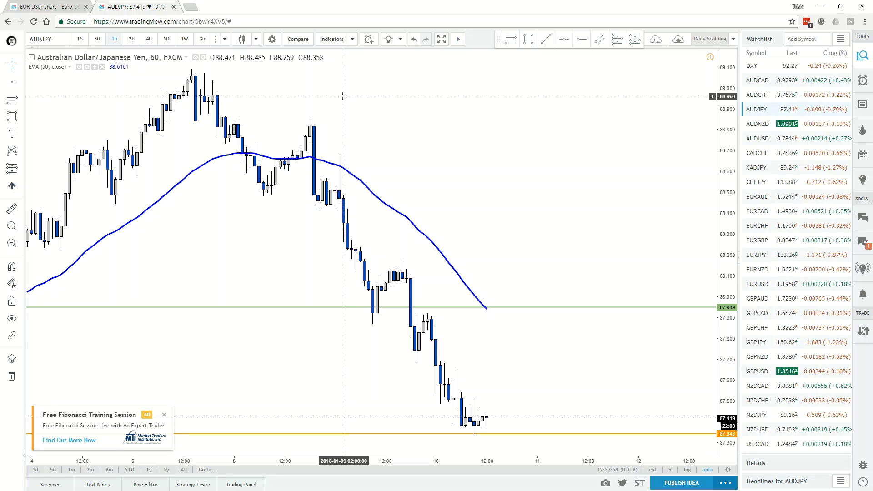
- Add the built-in Bollinger Bands indicator to the AUDJPY chart and close the indicator library
left_click(332, 40)
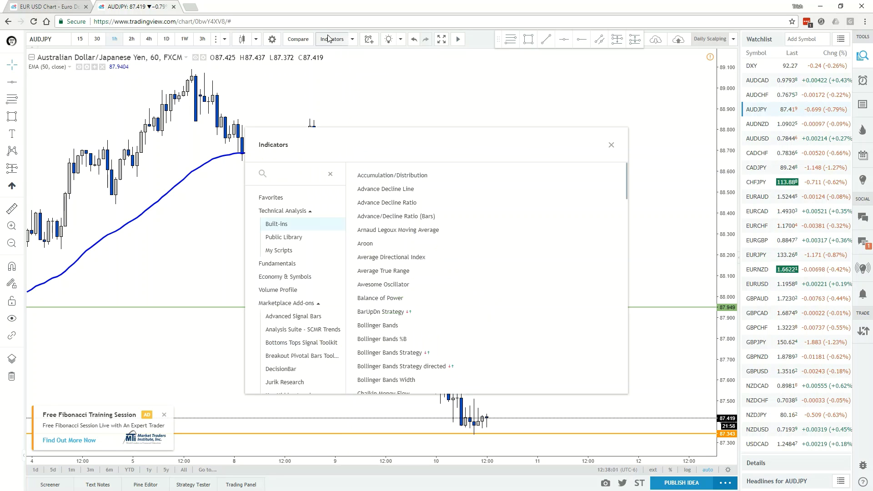
left_click(383, 325)
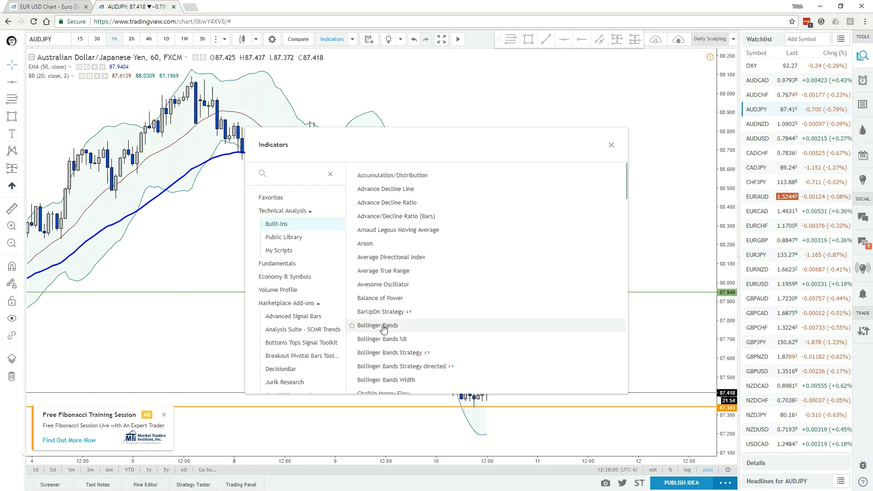
left_click(612, 145)
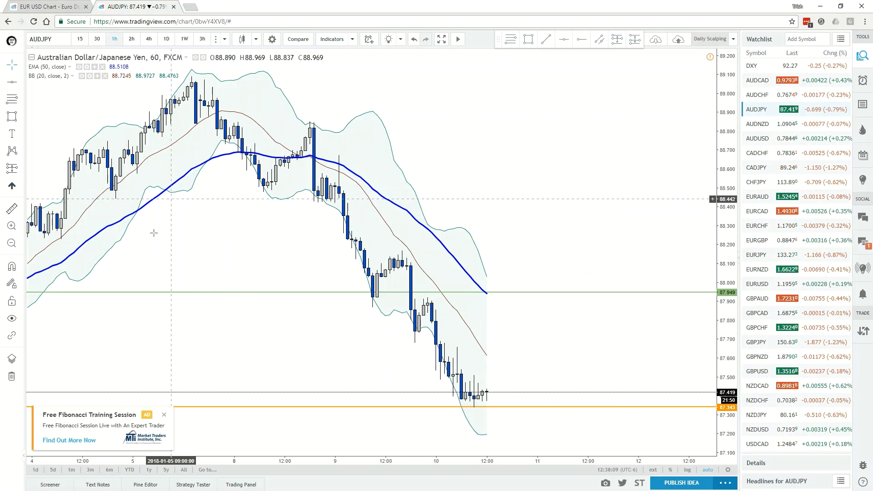
- Recolor the upper and lower lines of the Bollinger Bands indicator to bright blue
left_click(90, 76)
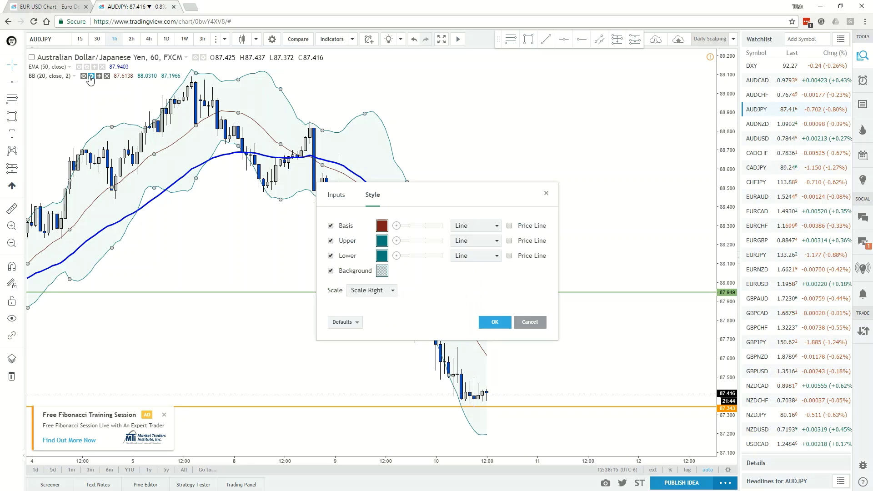
left_click(383, 241)
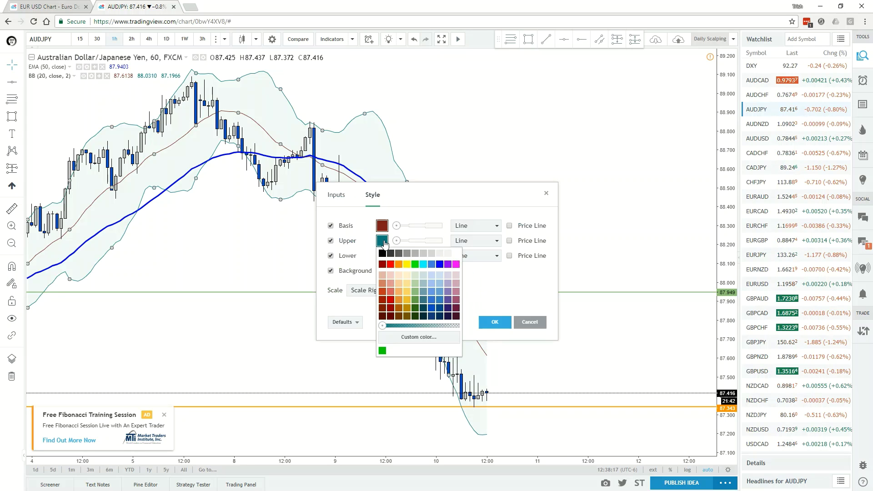
left_click(439, 265)
left_click(382, 256)
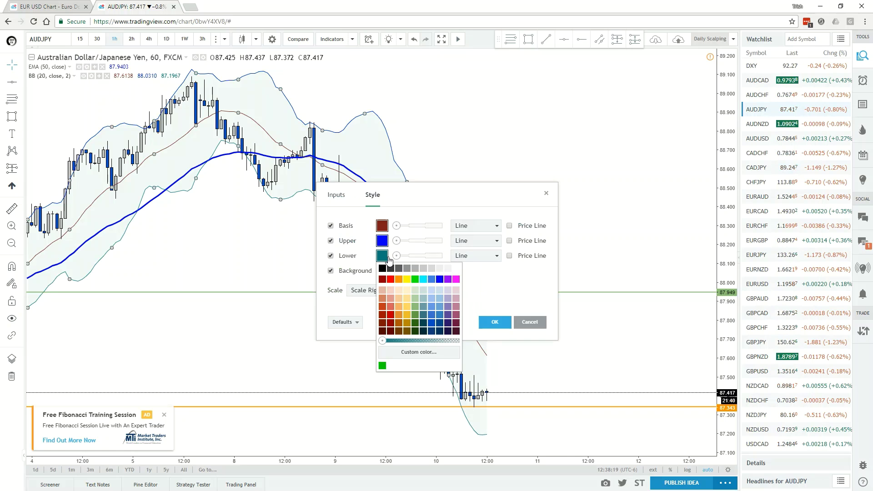
left_click(439, 280)
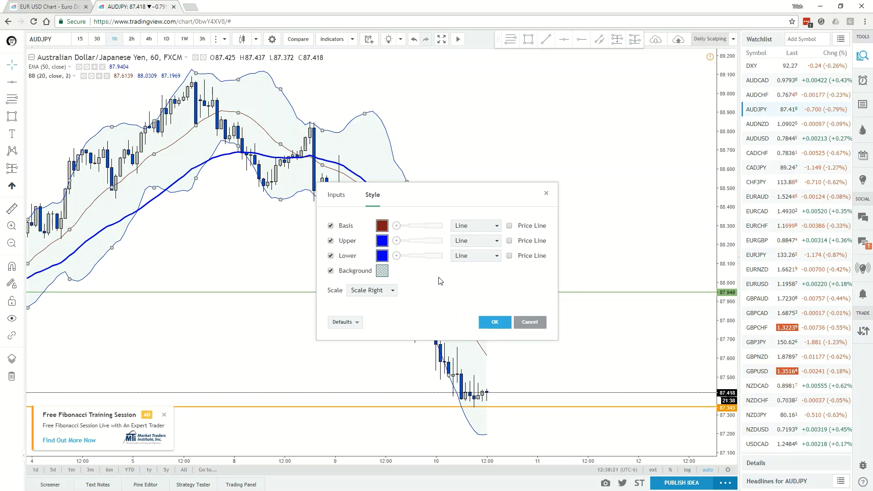
- Fill the Bollinger Bands background with light blue at a higher opacity, apply the style and deselect the indicator
left_click(383, 270)
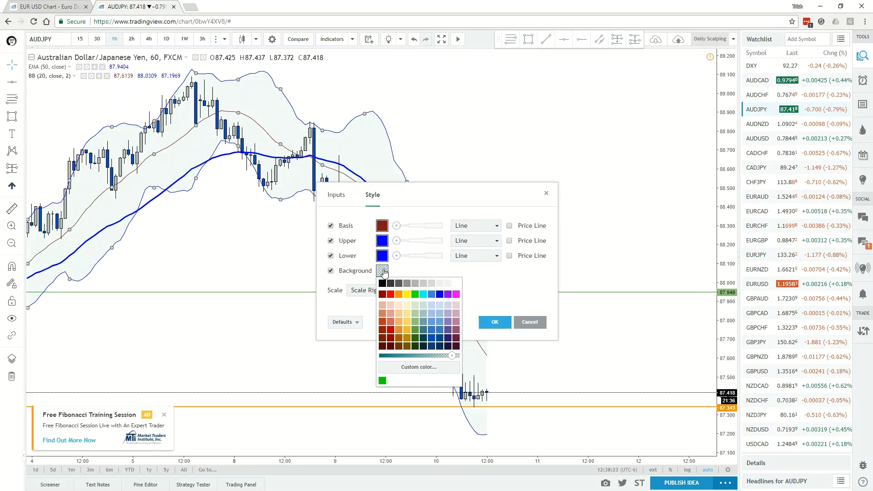
left_click(431, 294)
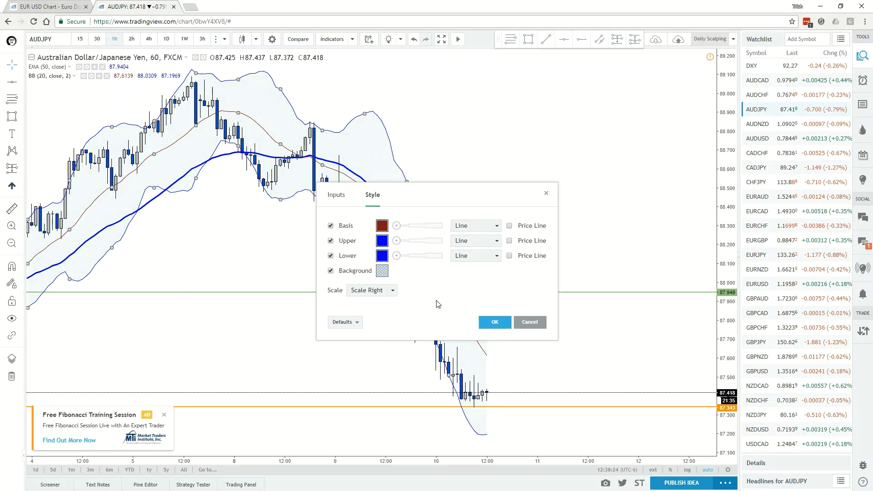
left_click(382, 270)
mouse_move(452, 356)
left_mouse_down()
mouse_move(407, 356)
mouse_move(435, 356)
left_mouse_up()
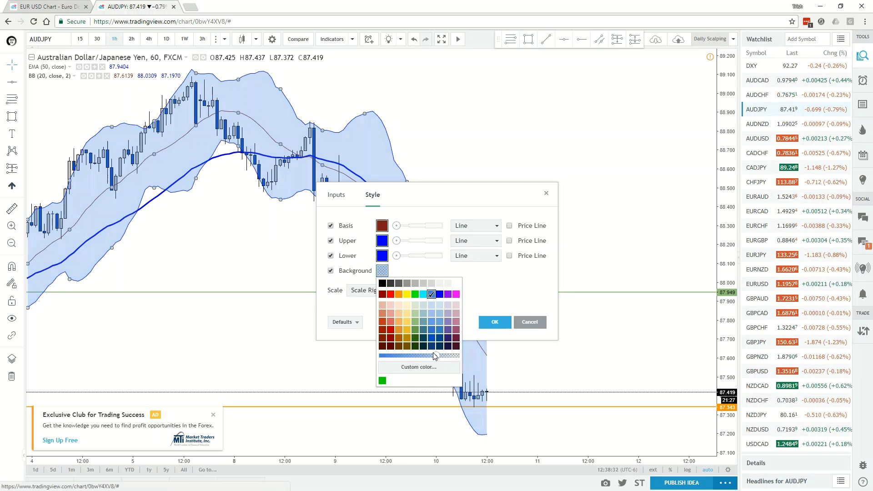
left_click(493, 322)
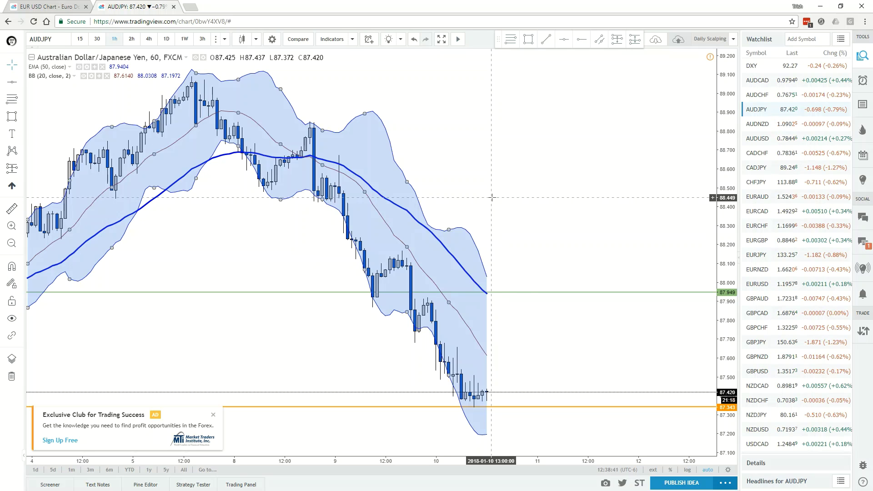
left_click(512, 209)
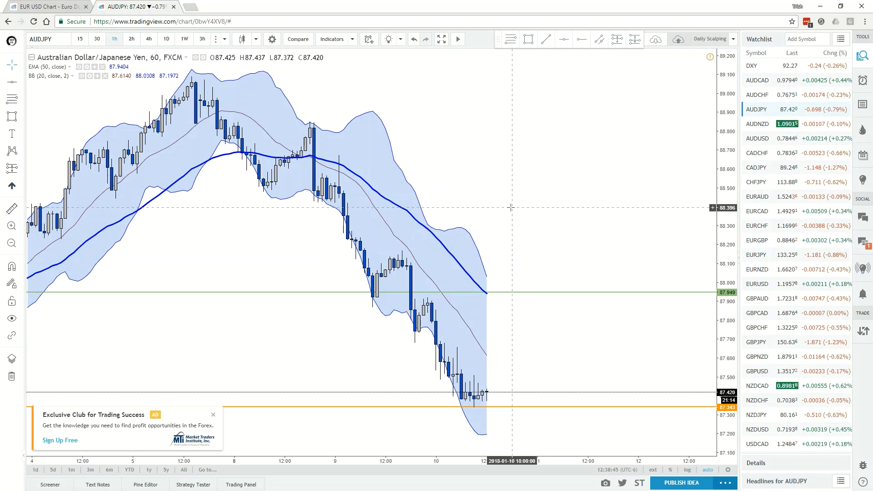
- Add the built-in Relative Strength Index indicator to the AUDJPY chart and close the indicator library
left_click(332, 42)
scroll(460, 259, "down", 9)
scroll(461, 261, "down", 5)
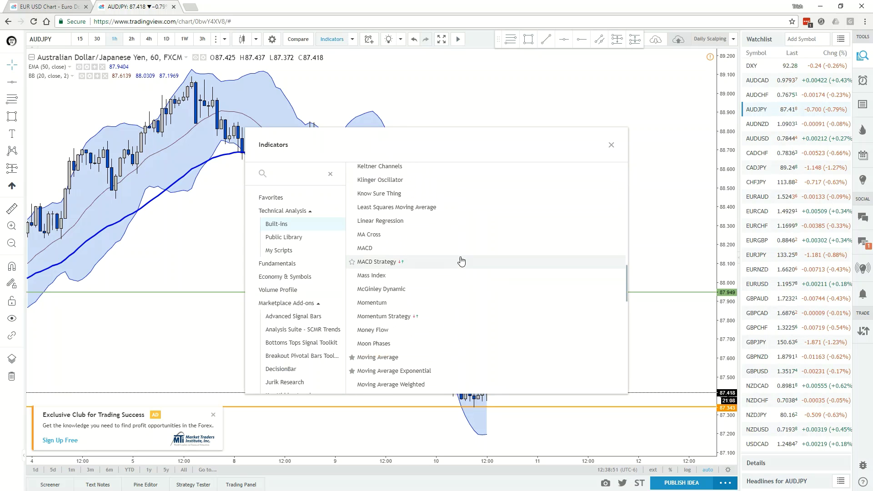
scroll(461, 260, "down", 3)
scroll(464, 264, "down", 1)
scroll(423, 298, "down", 2)
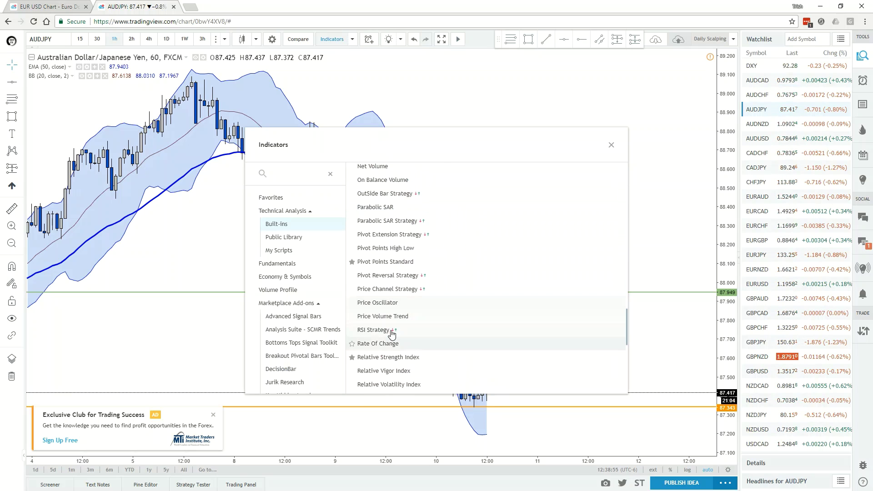
left_click(397, 358)
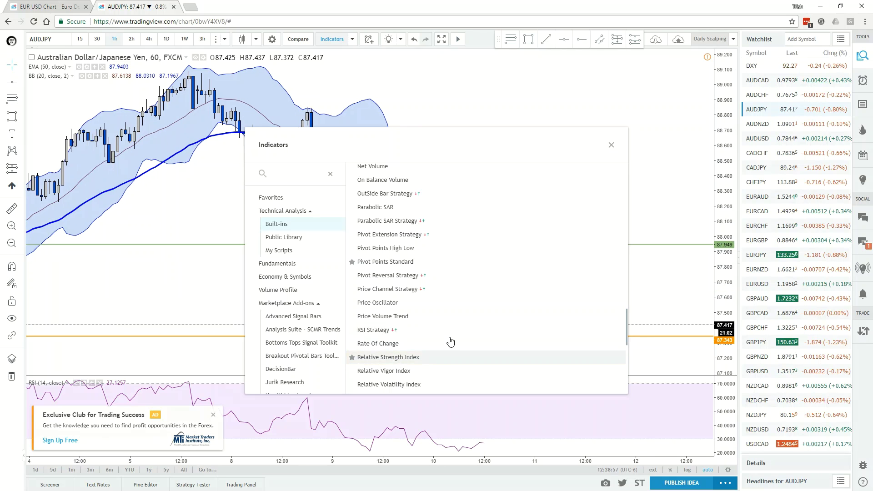
left_click(611, 146)
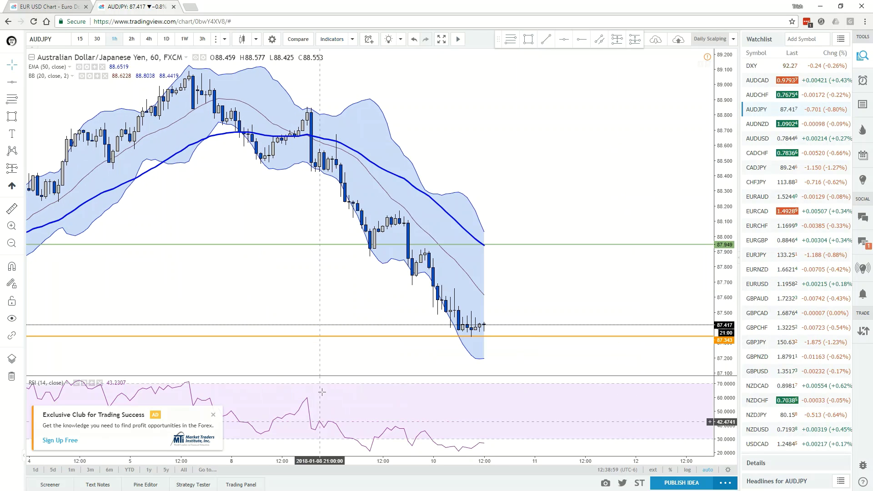
- Open the RSI style settings and recolor the RSI line to bright blue
left_click(84, 386)
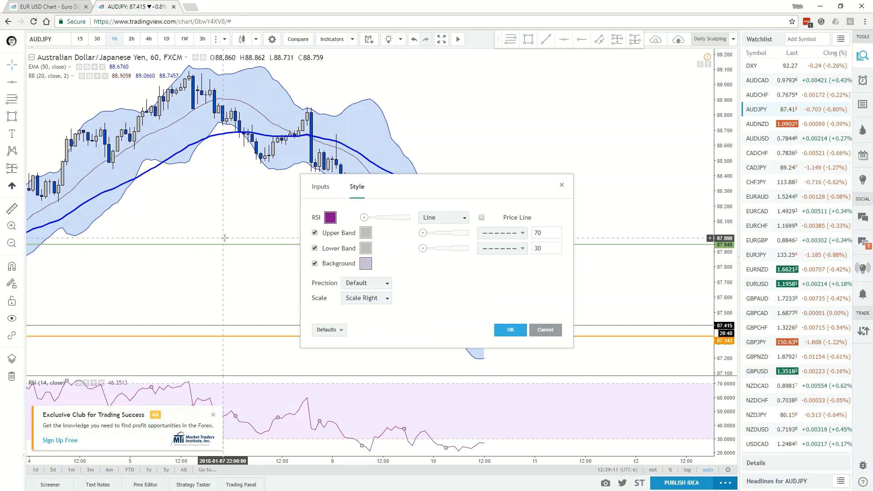
left_click(331, 217)
left_click(388, 241)
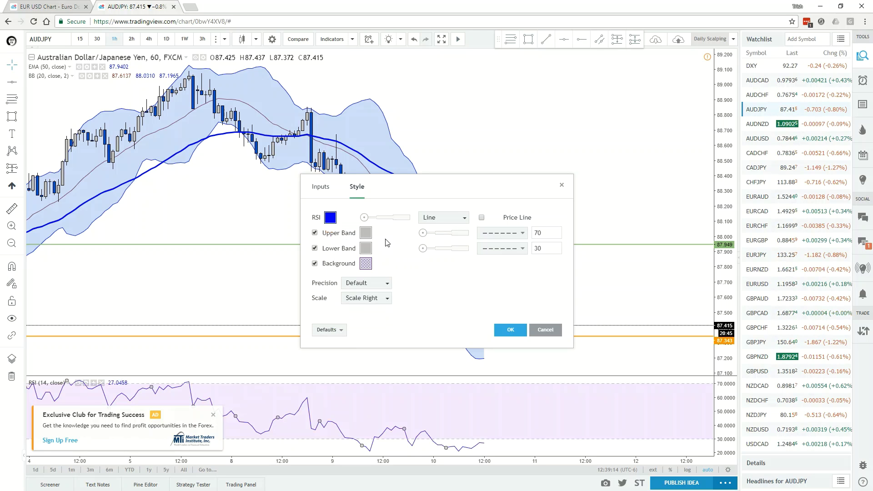
- Change the RSI background to a medium blue and raise its opacity to roughly half
left_click(366, 264)
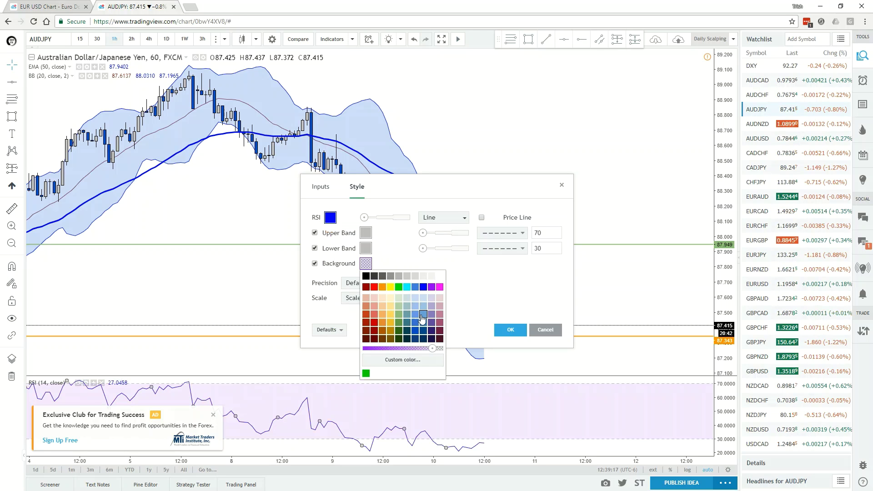
left_click(385, 277)
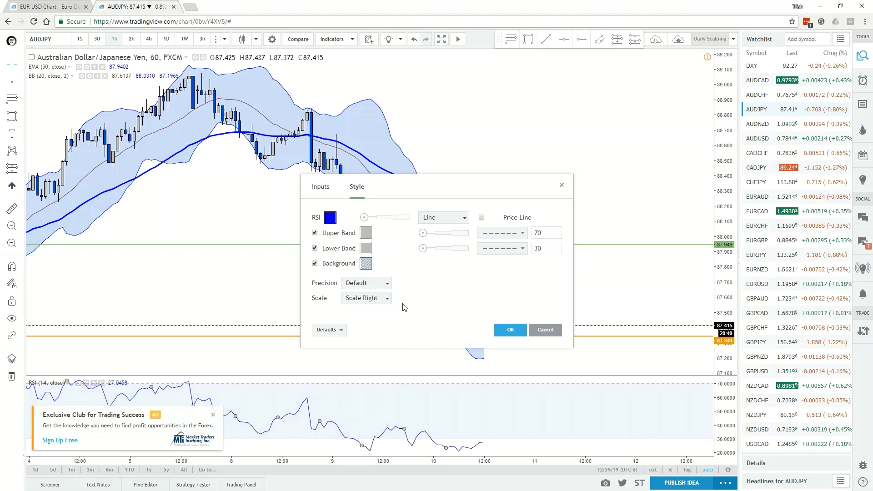
left_click(366, 263)
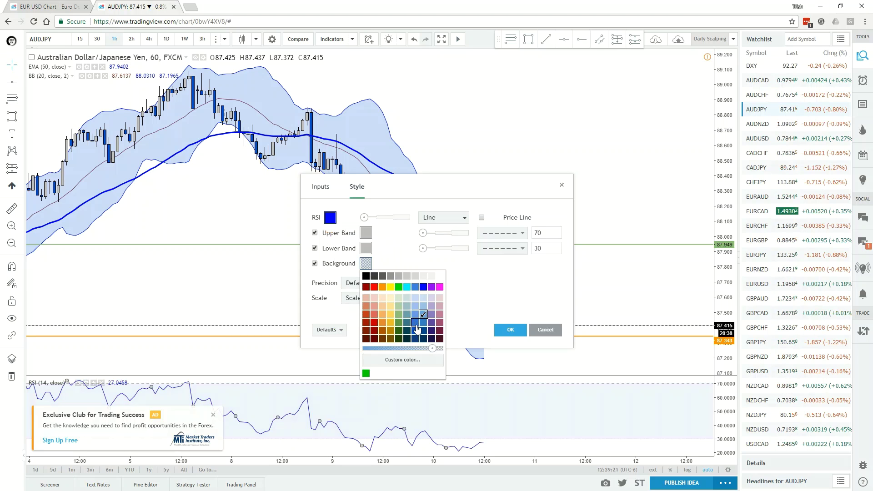
left_click(416, 323)
left_click(384, 284)
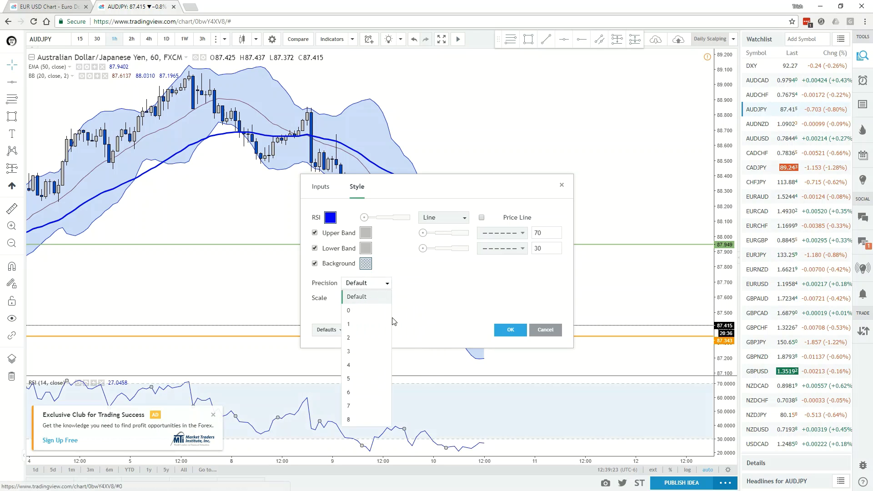
left_click(417, 284)
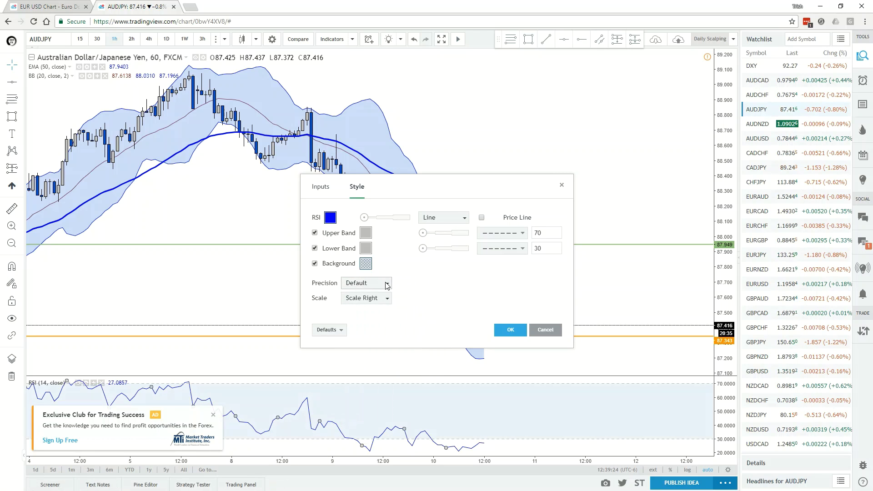
left_click(367, 264)
left_click_drag(433, 353, 403, 350)
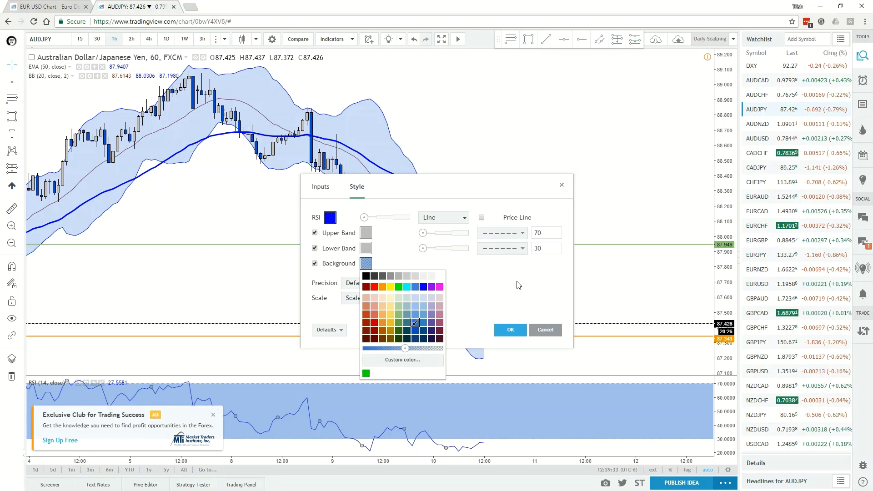
left_click(472, 275)
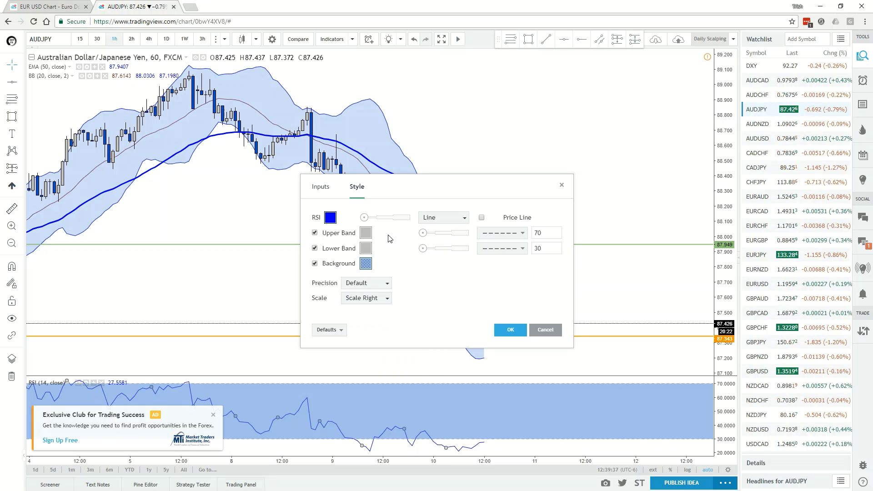
- Style the RSI upper band as a thicker black dotted line
left_click(367, 232)
left_click(366, 245)
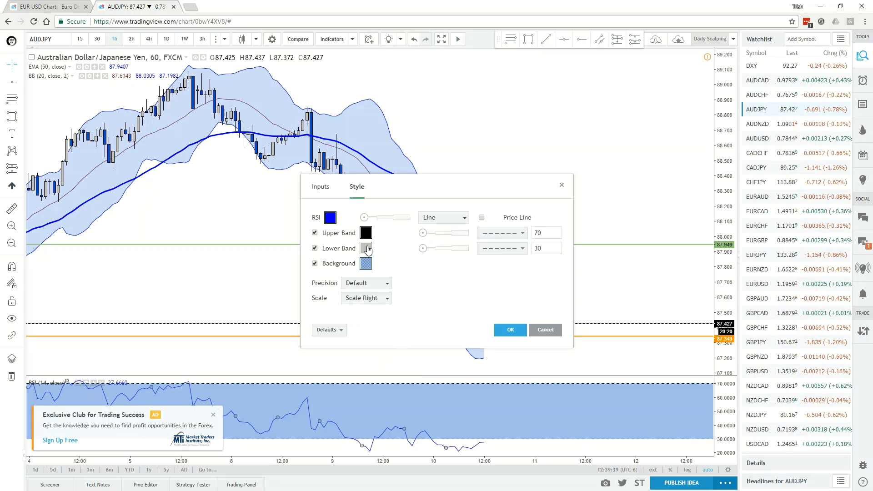
left_click(437, 234)
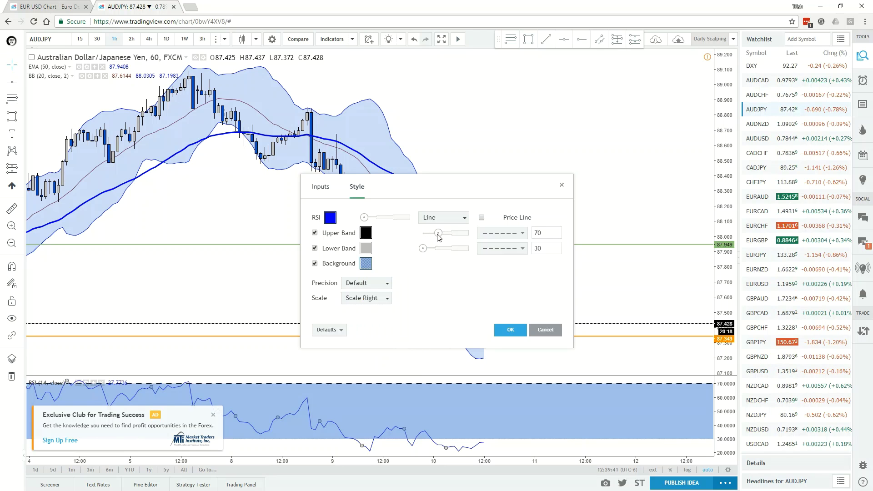
left_click(522, 234)
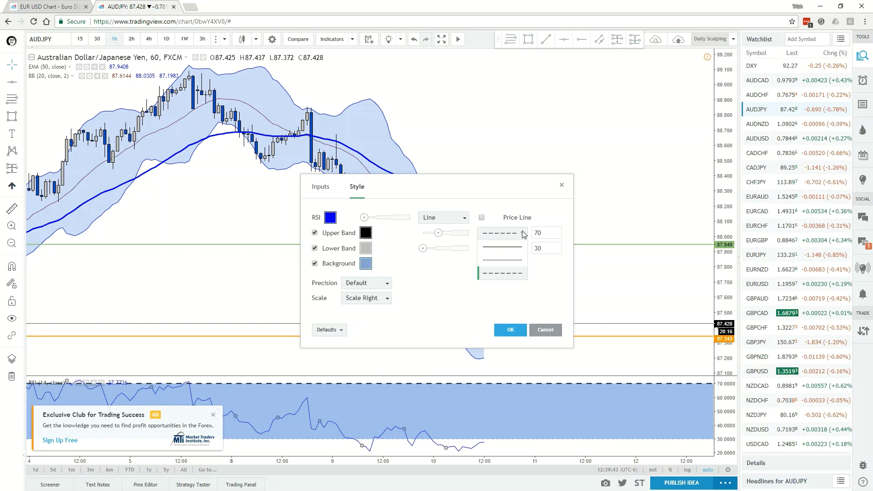
left_click(515, 263)
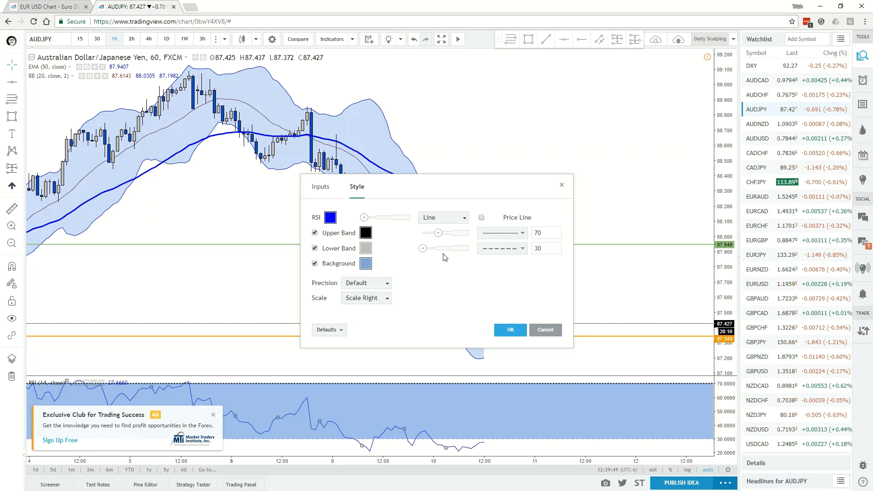
- Set the RSI length to 9 and apply the indicator settings
left_click(324, 188)
left_click(358, 219)
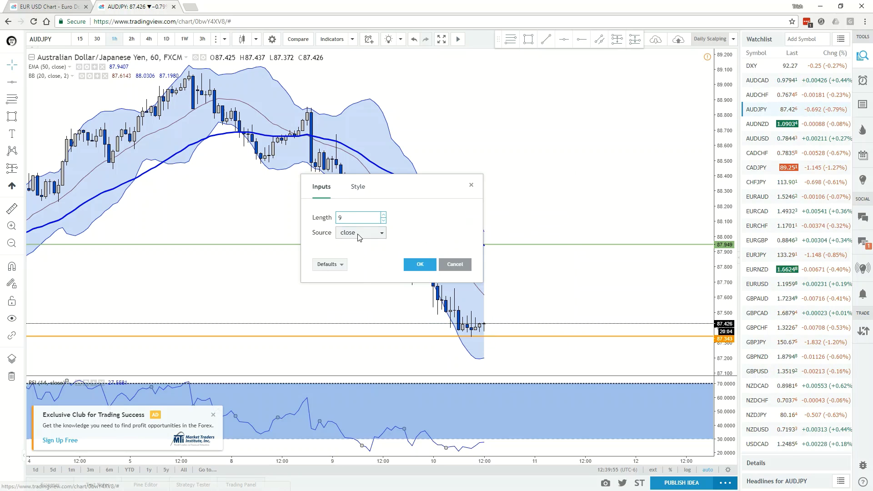
left_click(419, 264)
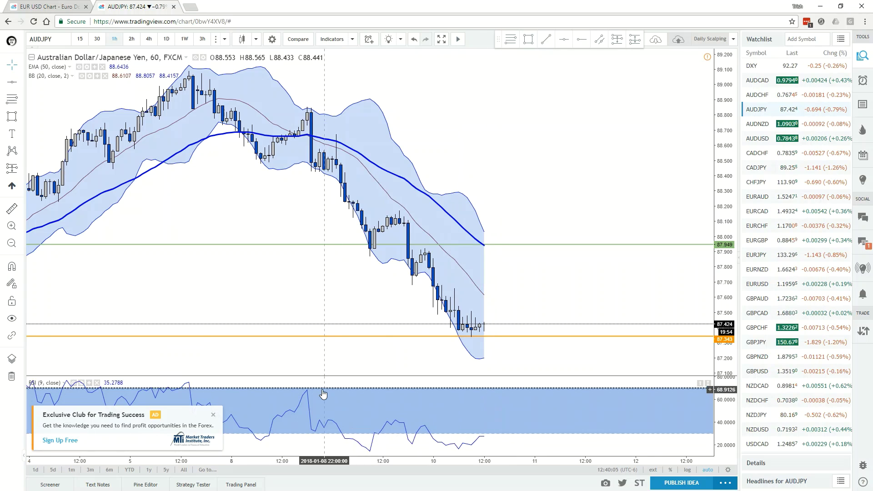
- Draw a horizontal line across the RSI pane at about 50.93 and restyle it black with the thinnest width
left_click(11, 83)
key("alt+h")
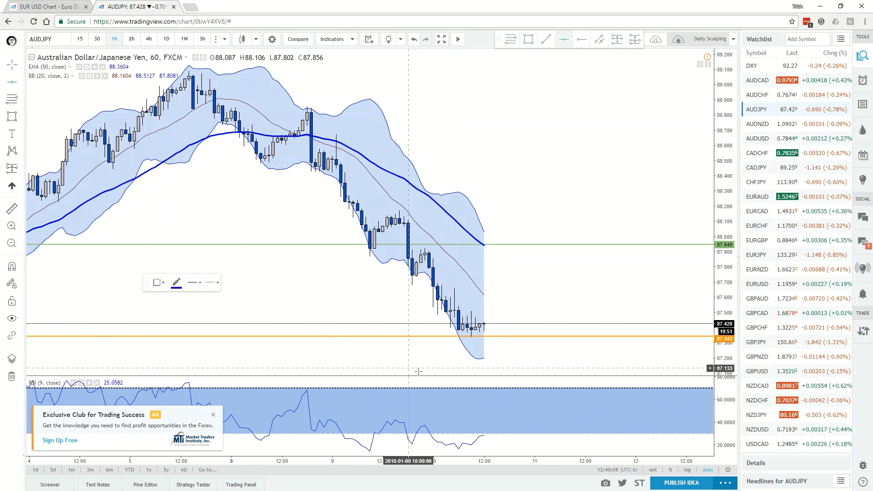
left_click(496, 410)
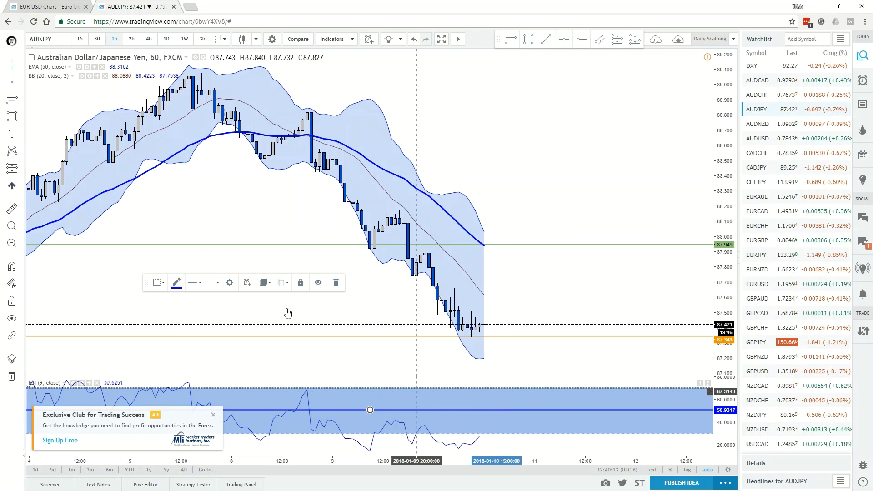
left_click(184, 286)
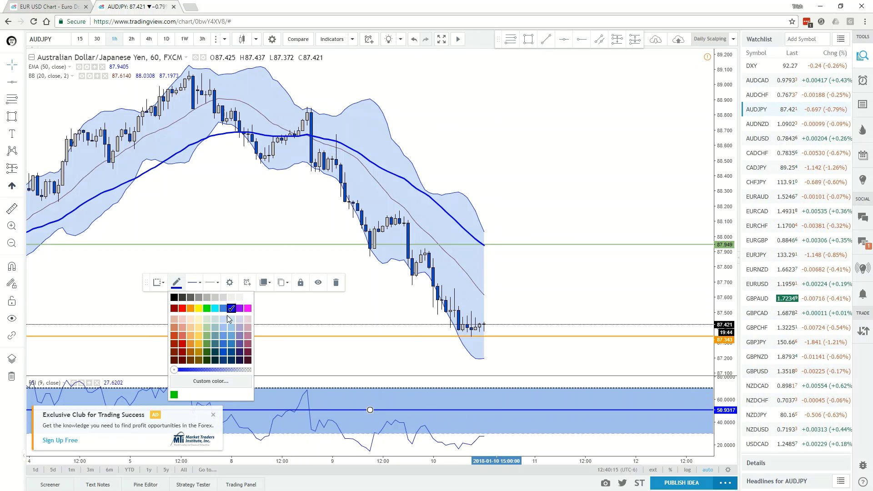
left_click(174, 298)
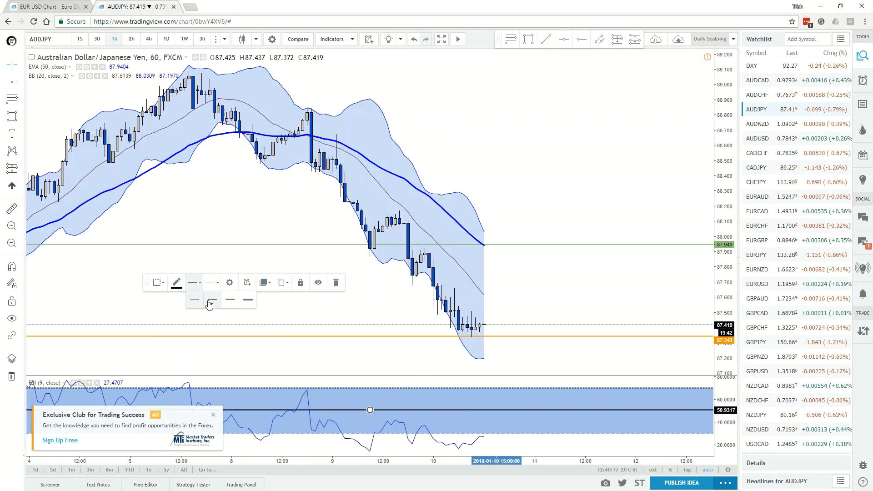
left_click(200, 304)
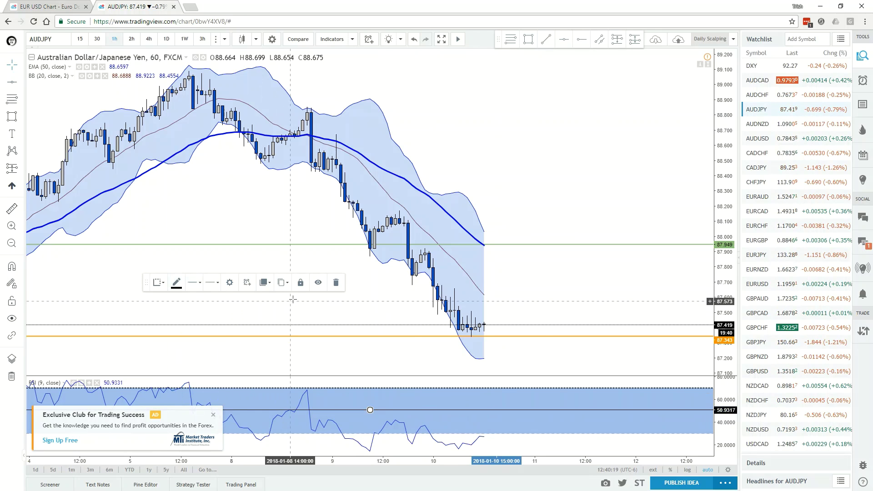
- Set the price coordinate of the horizontal line in the RSI pane to 50 and deselect the line
left_click(229, 283)
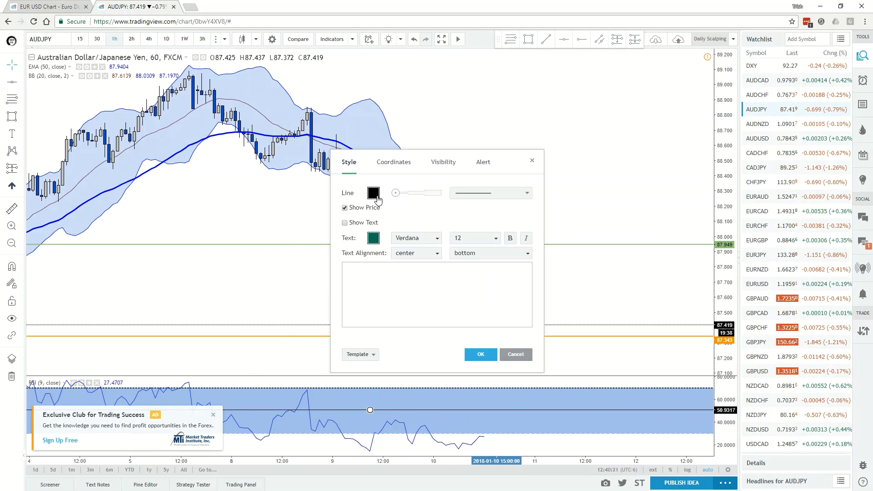
left_click(394, 163)
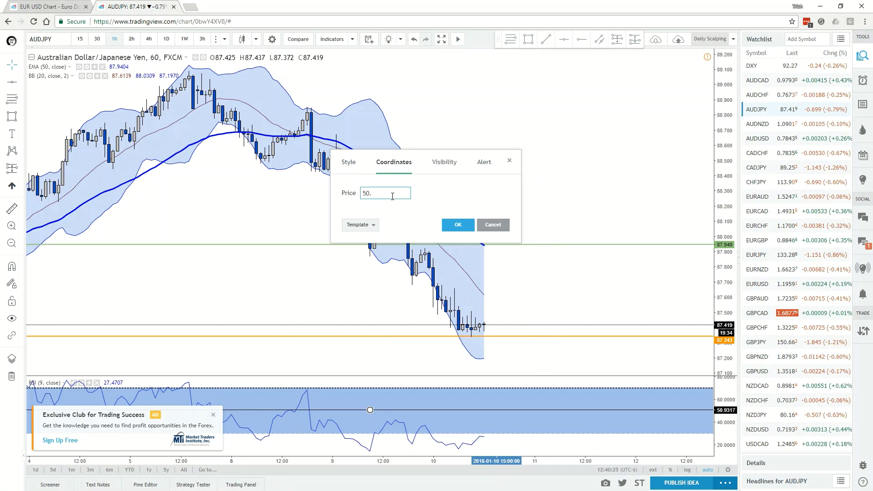
left_click(458, 224)
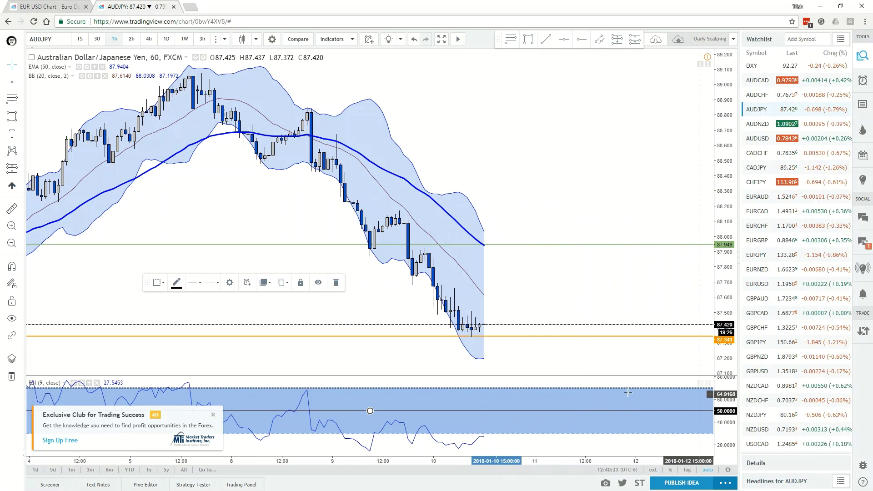
left_click(373, 289)
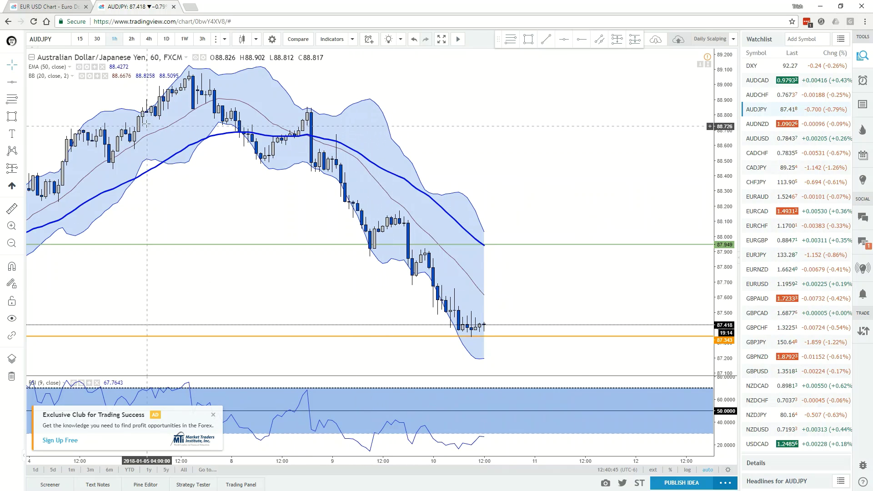
- Draw a trend line beneath the price lows from about 88.45 on January 8 to about 87.87 on January 9
left_click(21, 83)
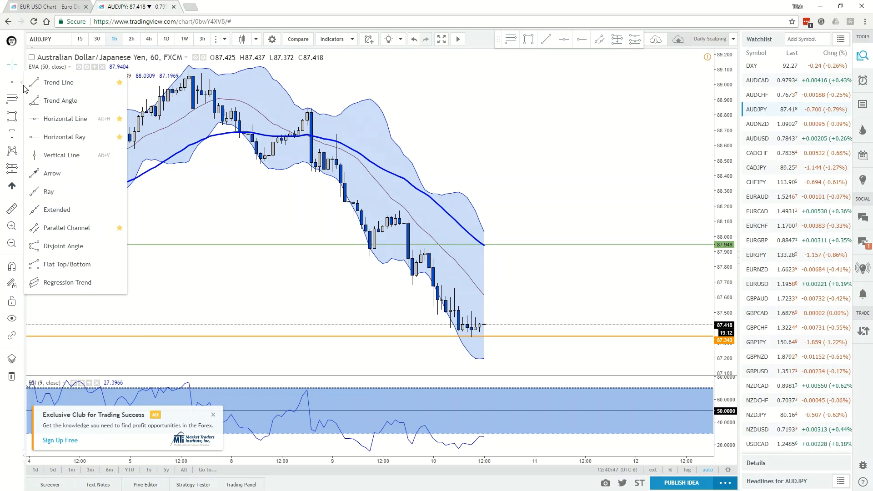
left_click(35, 84)
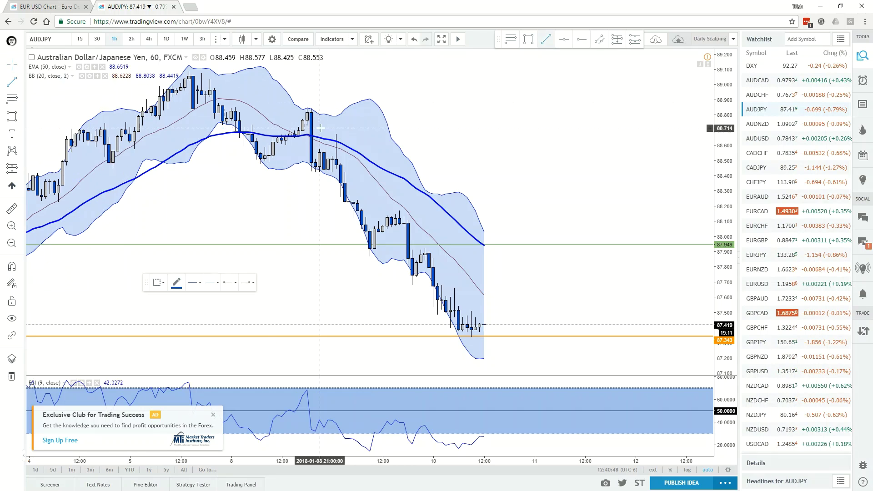
left_click(308, 109)
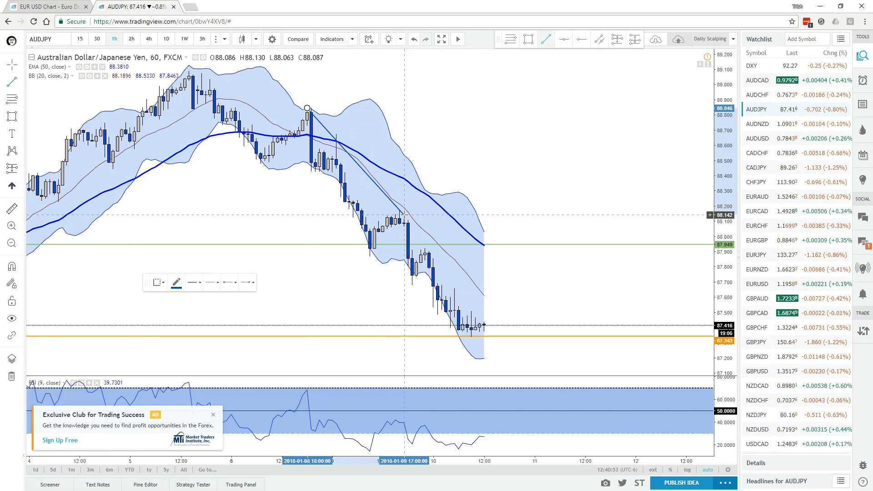
left_click(370, 252)
left_click_drag(308, 108, 311, 167)
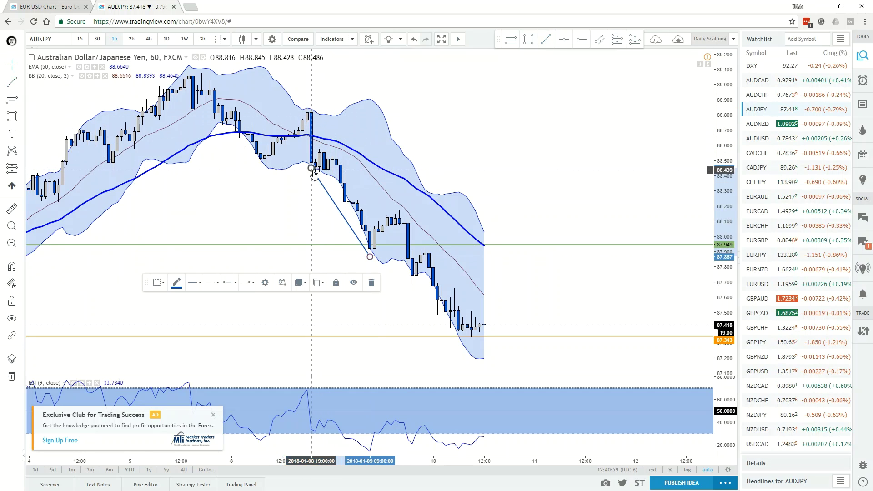
left_click(325, 263)
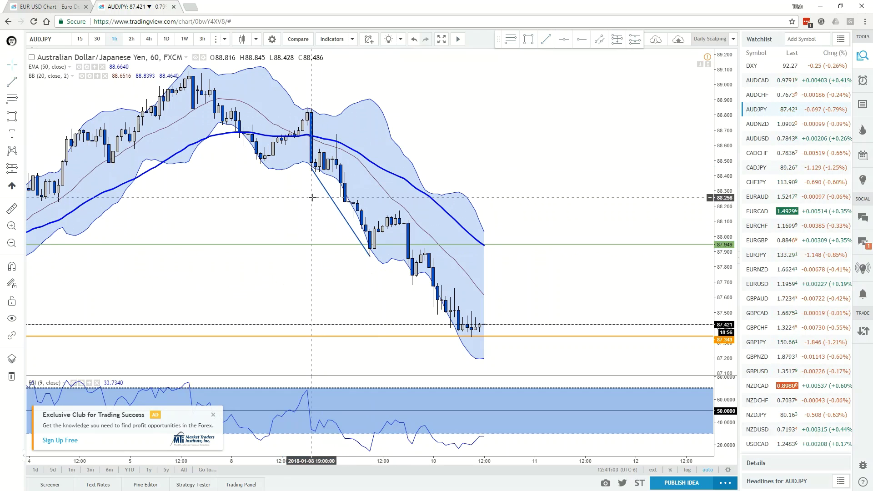
- Draw a matching trend line in the RSI pane from about 33.75 on January 8 to about 14.17 on January 9
left_click(12, 82)
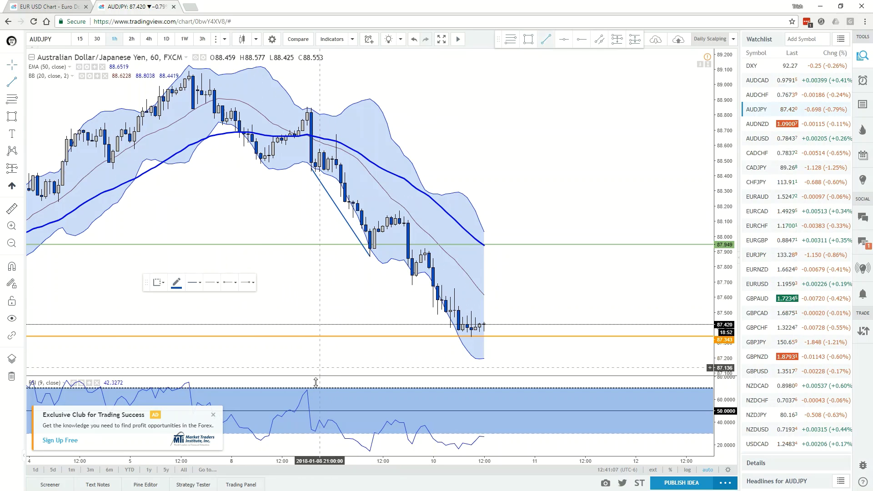
left_click(312, 429)
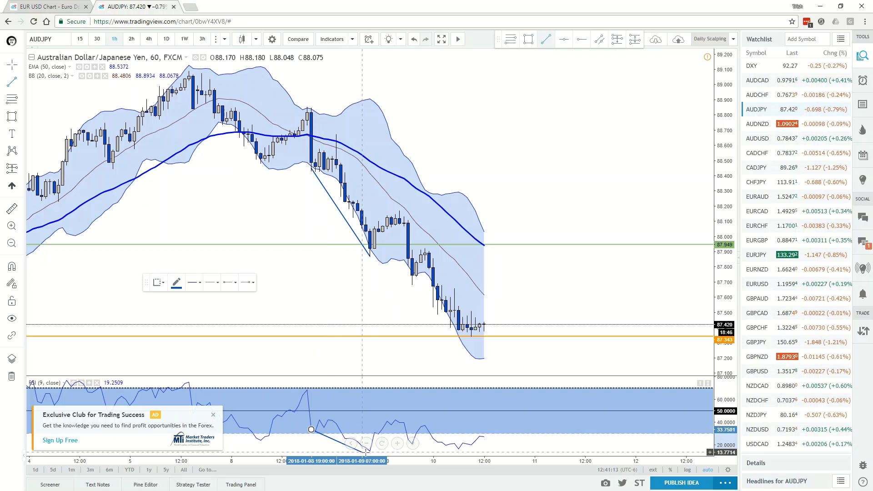
left_click(370, 453)
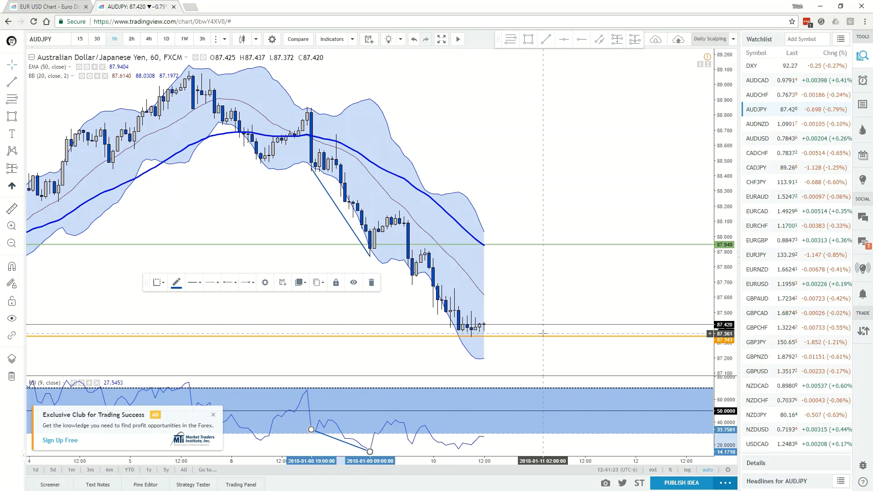
- Delete the trend lines from both the RSI pane and the price chart
left_click(357, 255)
left_click(356, 236)
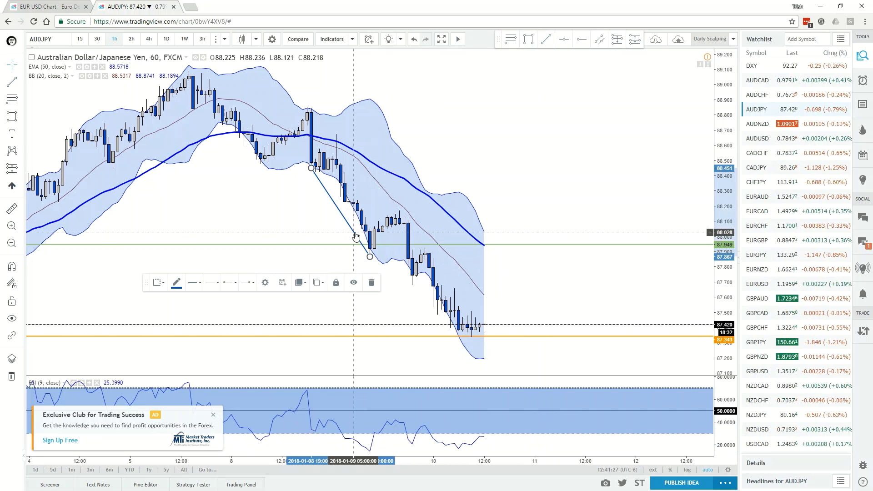
key("Delete")
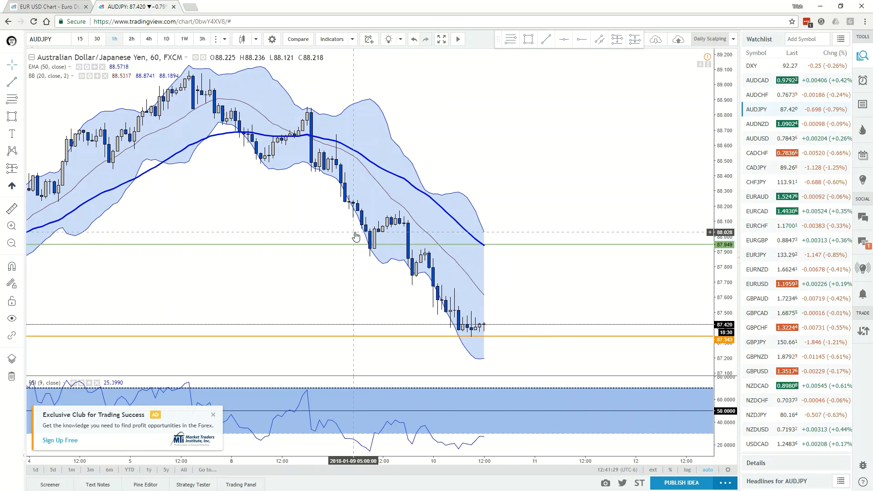
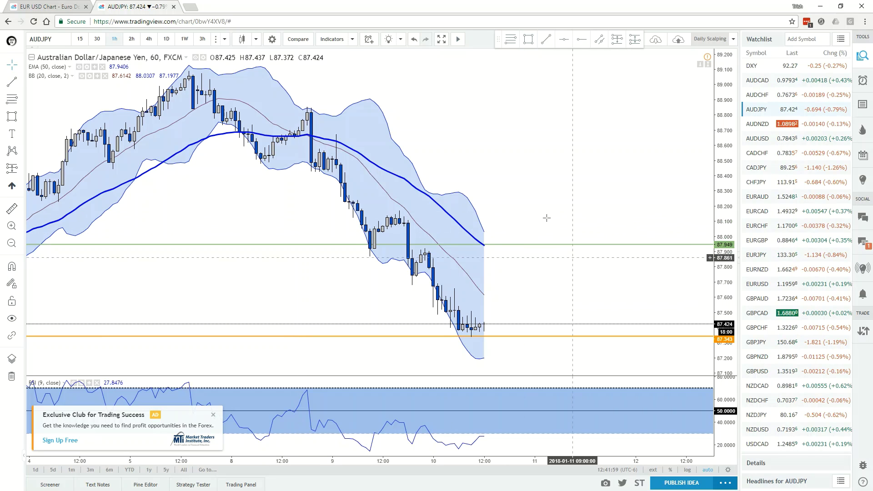
- Examine the stock screener, text notes, Pine Editor, Strategy Tester and broker connection options of the Trading Panel
left_click(54, 484)
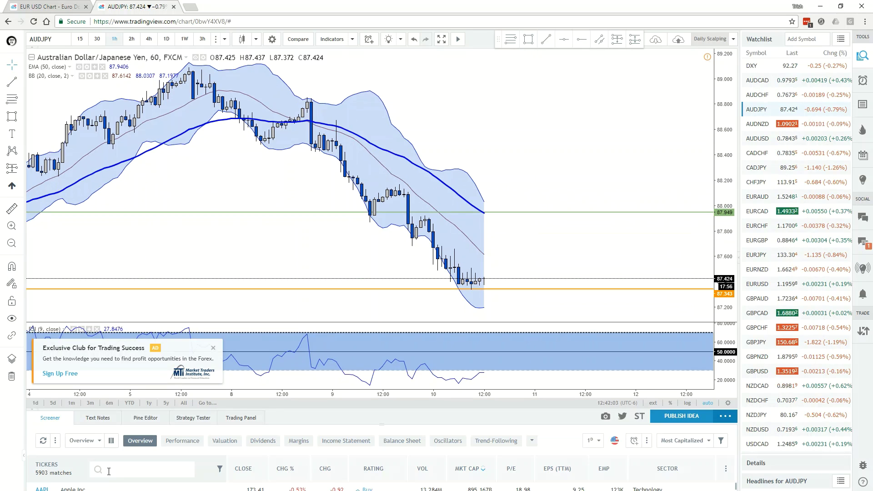
scroll(287, 489, "down", 3)
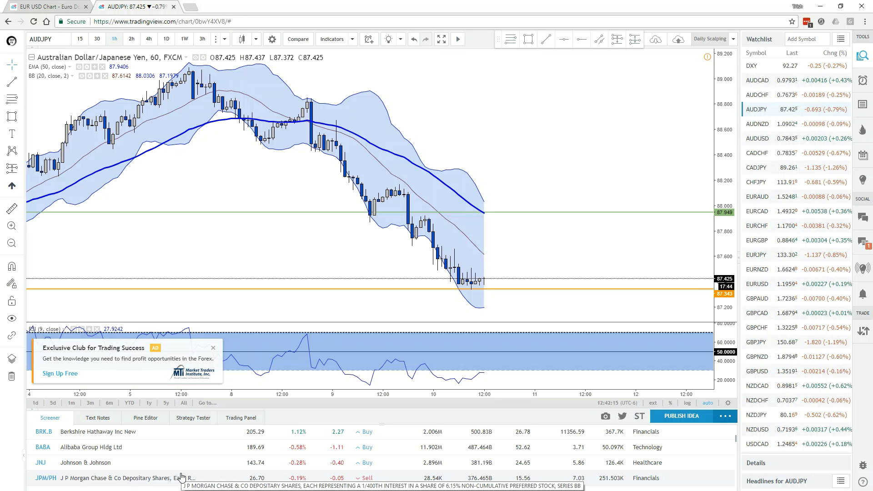
left_click(98, 417)
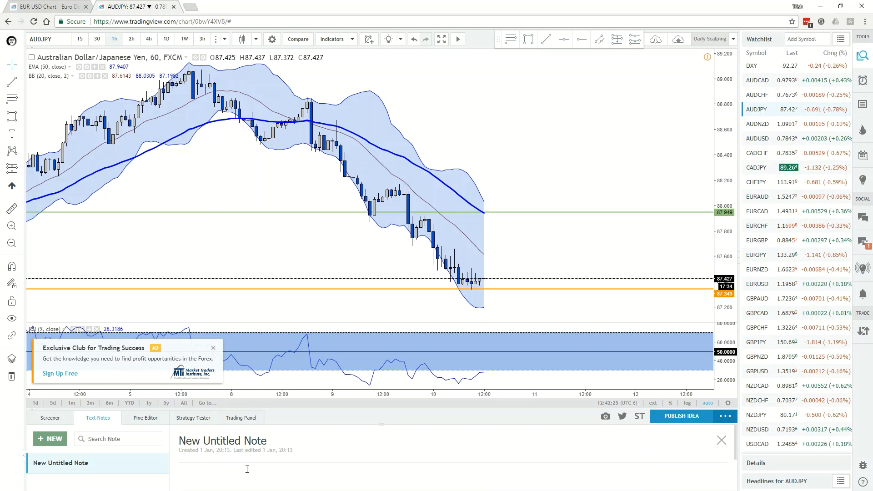
left_click(146, 418)
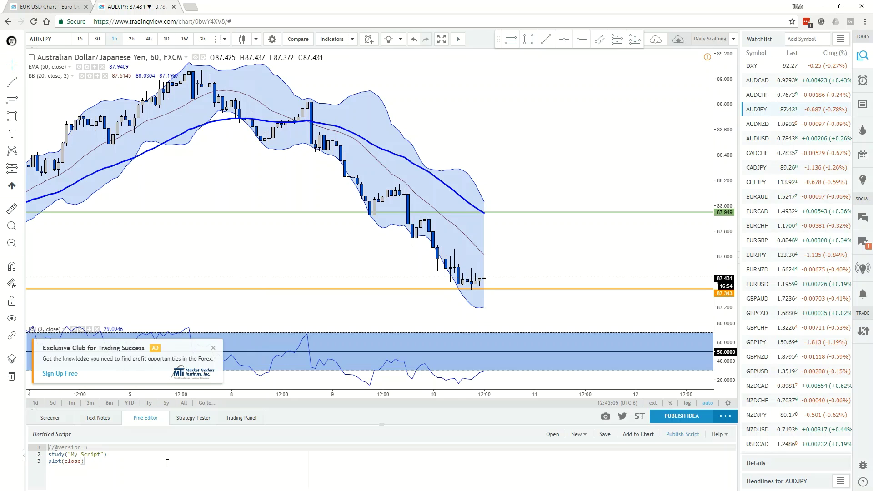
type(")")
left_click(201, 422)
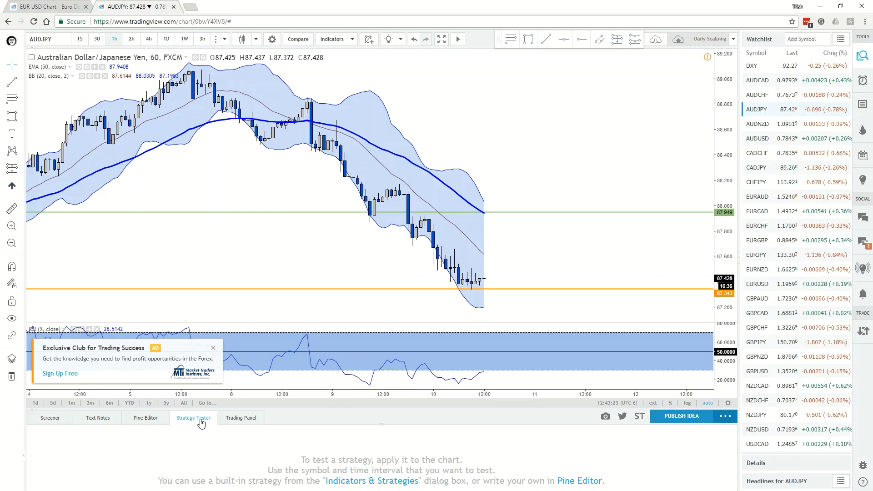
left_click(240, 417)
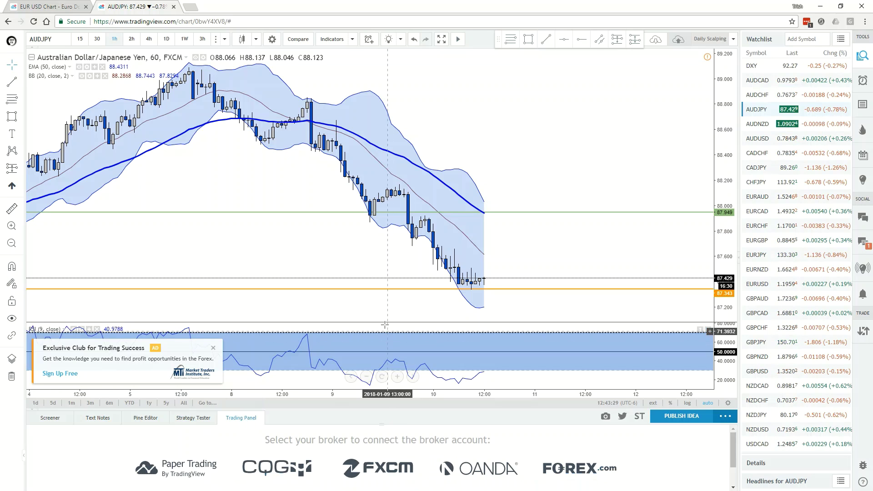
- Enlarge the RSI pane slightly, and expand the Trading Panel to view all brokers before shrinking it again
mouse_move(385, 323)
left_mouse_down()
mouse_move(381, 253)
mouse_move(387, 317)
left_mouse_up()
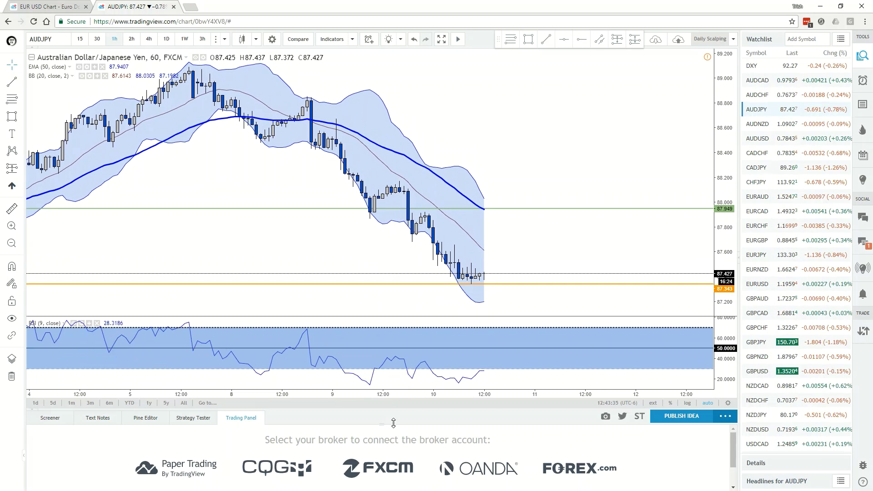
left_click_drag(394, 420, 395, 366)
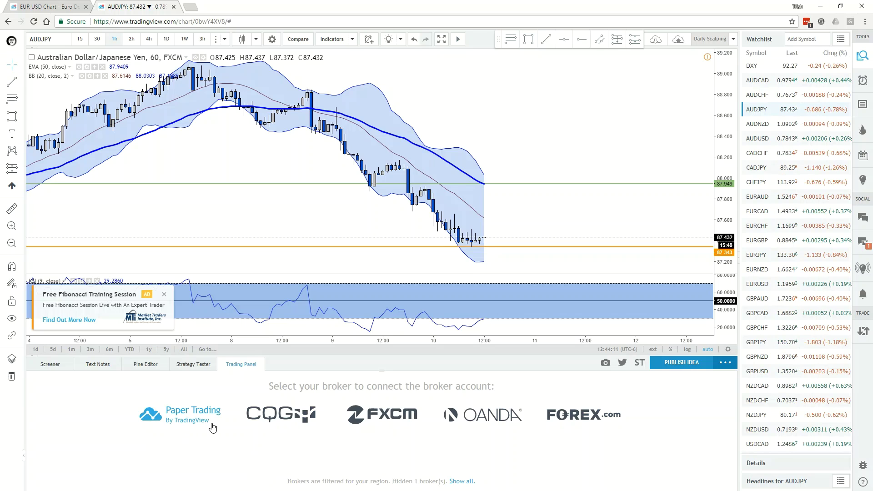
left_click_drag(383, 371, 390, 446)
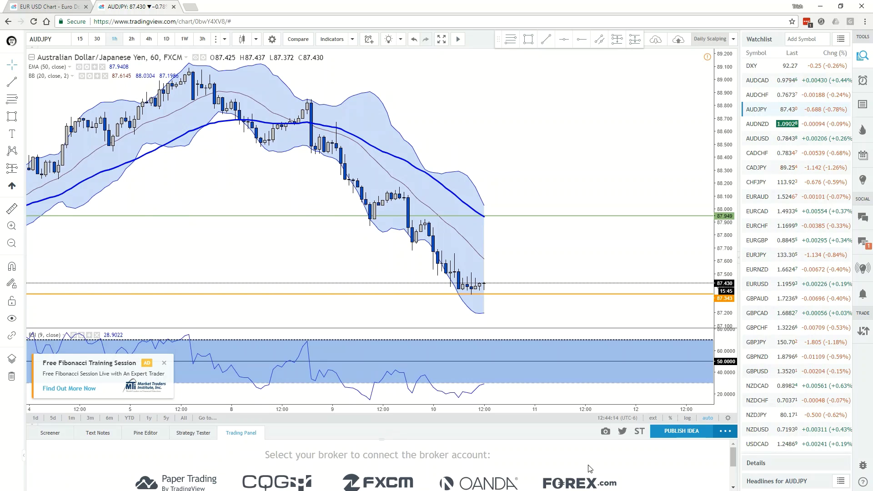
- Create a snapshot of the chart with a shareable image URL, dismiss it, and collapse the Trading Panel
left_click(605, 432)
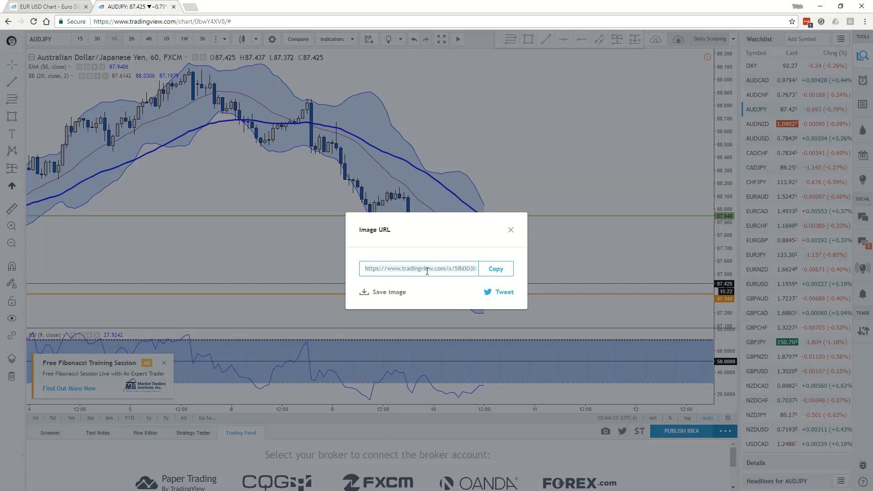
left_click(511, 230)
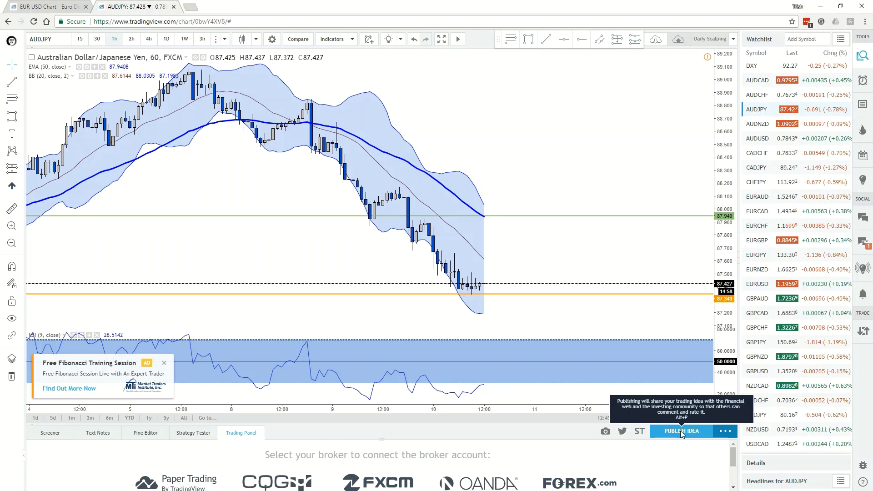
left_click(727, 431)
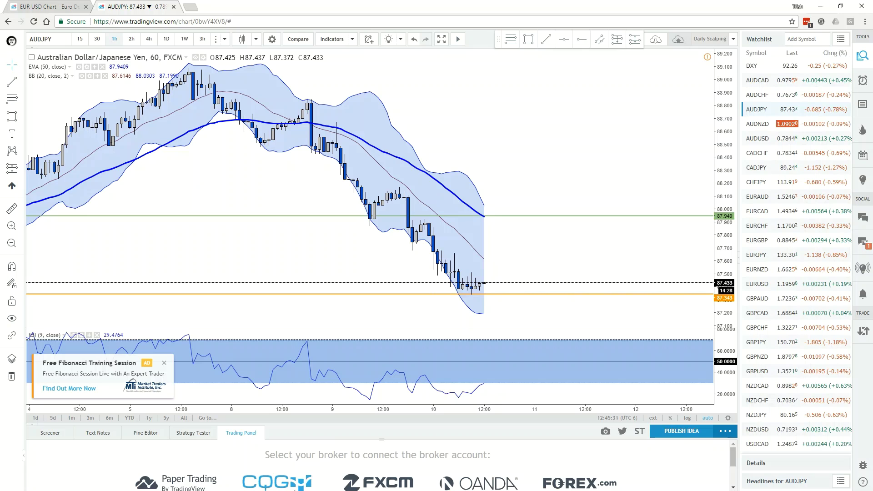
left_click(240, 434)
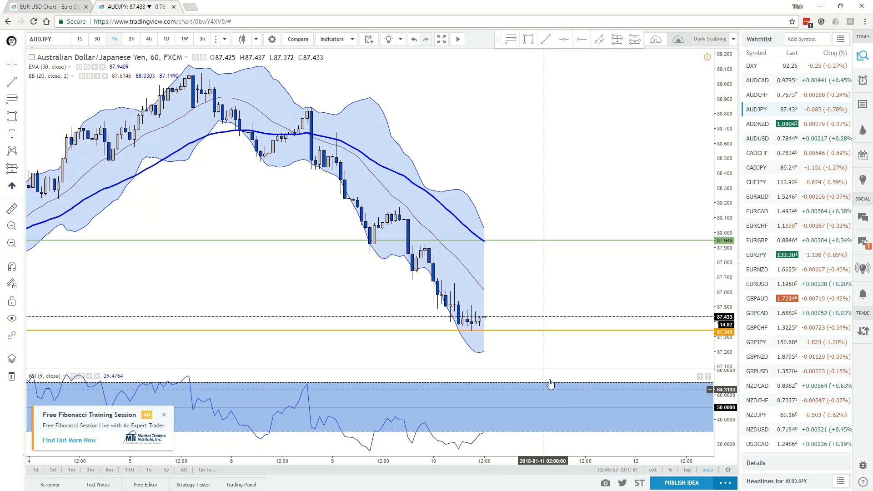
- Show the alerts manager and add an AUDJPY price alert at 88.318 from the price scale
left_click(863, 82)
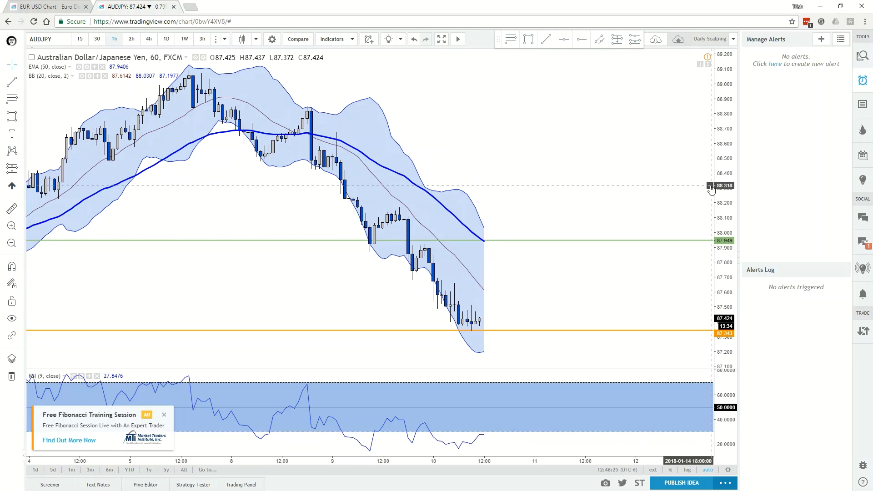
left_click(712, 190)
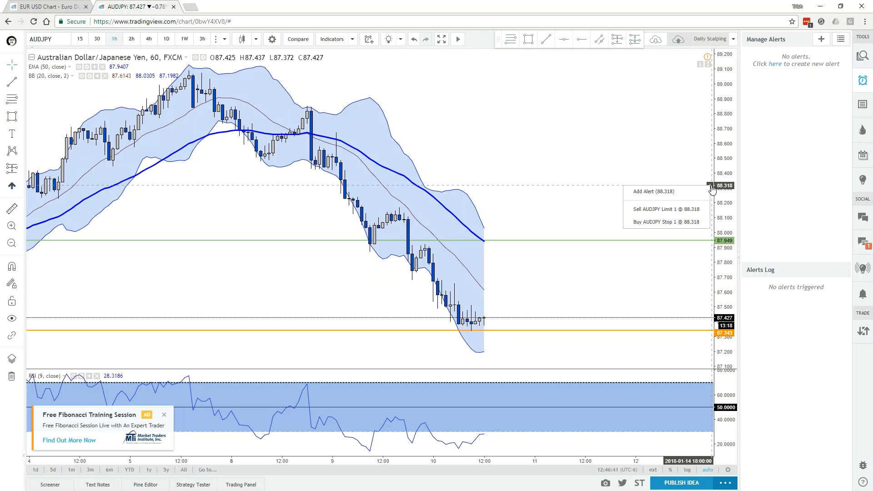
left_click(647, 195)
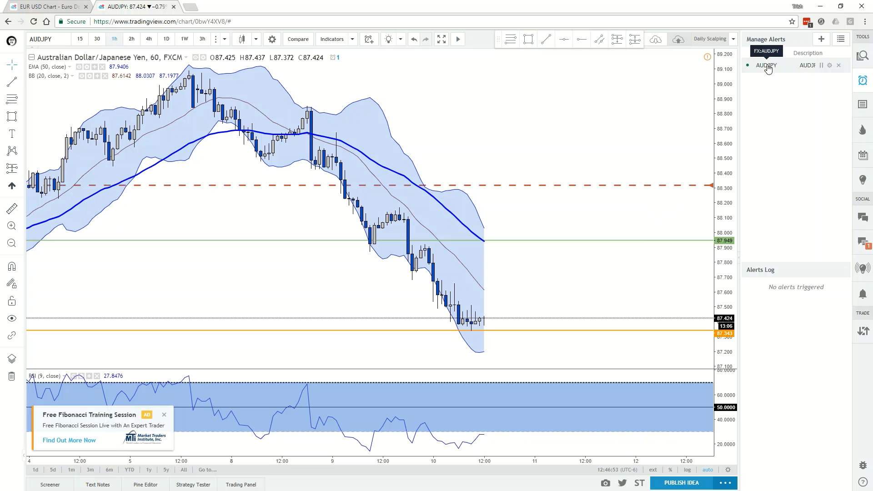
- Edit the AUDJPY alert and examine the choices for its condition source, crossing type and comparison value
left_click(830, 66)
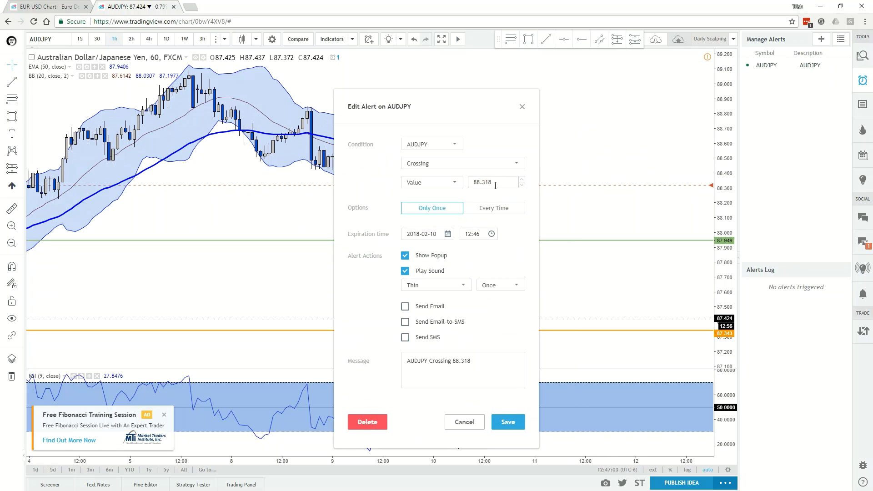
left_click(455, 146)
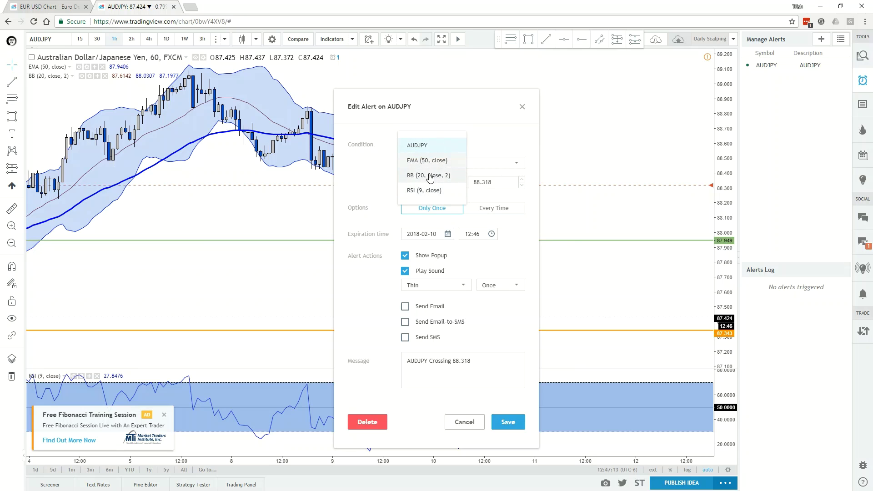
left_click(479, 143)
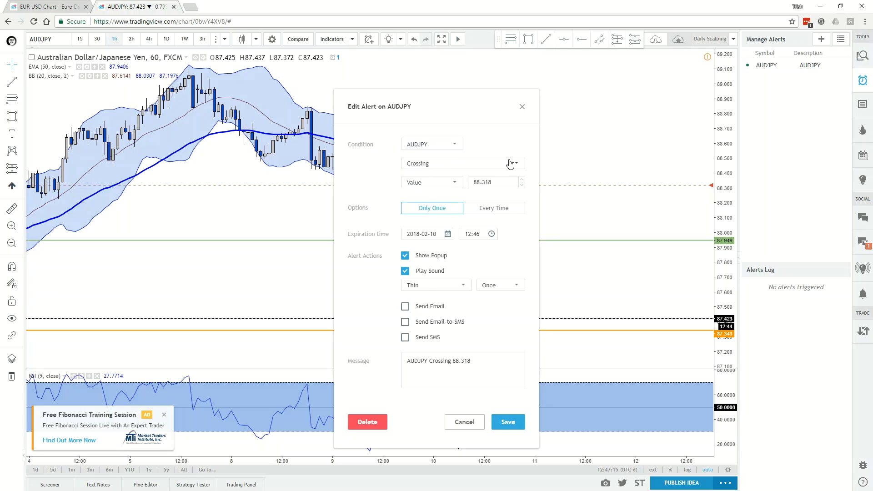
left_click(514, 165)
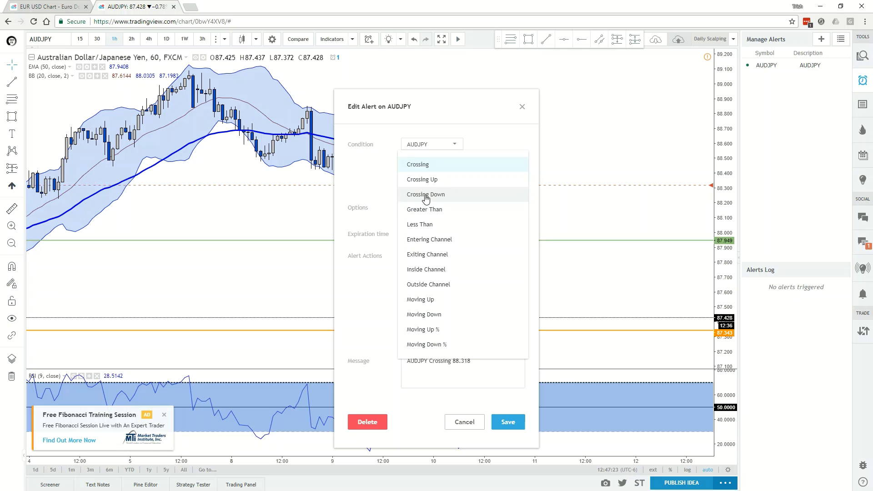
left_click(497, 142)
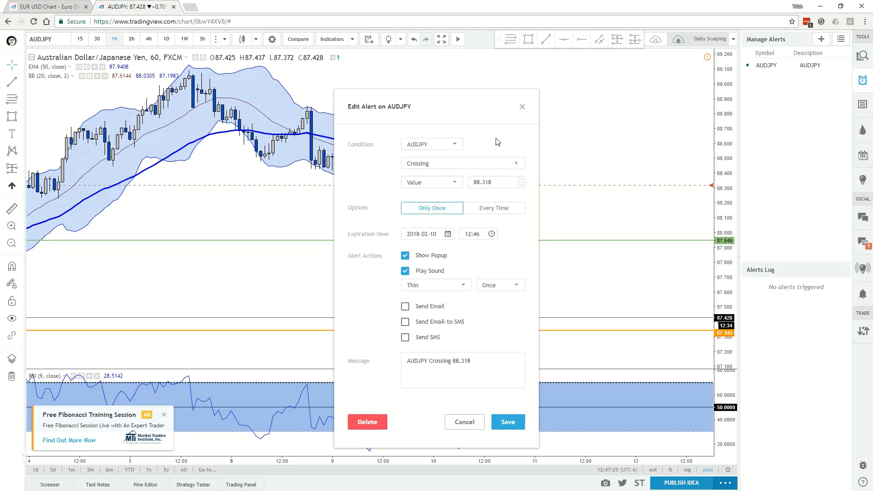
left_click(454, 183)
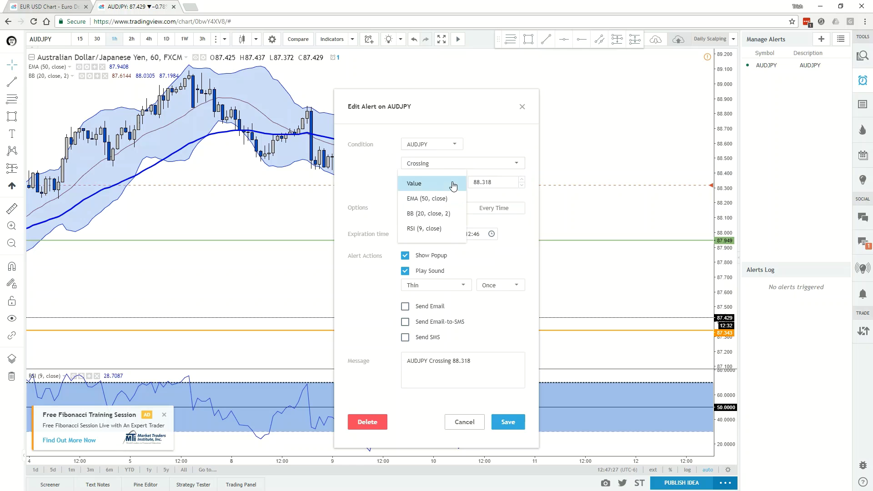
left_click(454, 184)
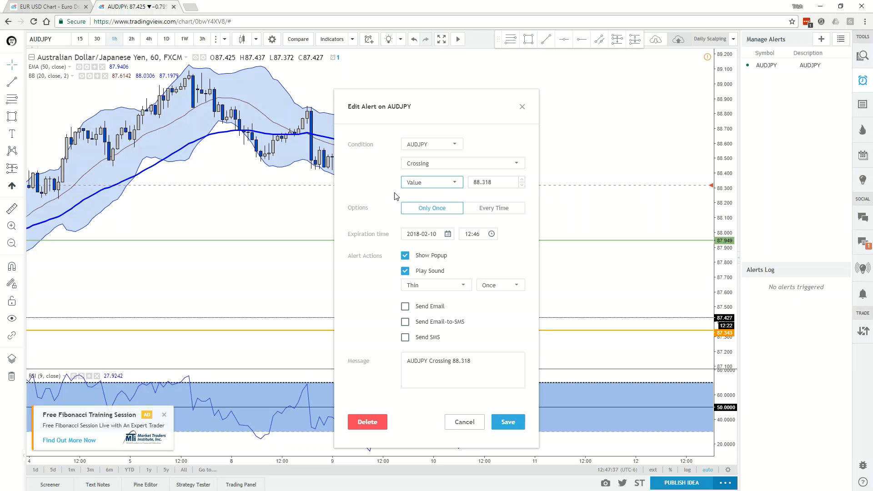
- Examine the alert's repeat, sound, Email-to-SMS and SMS options, keeping the Thin sound and dismissing the SMS setup and upgrade prompts
left_click(406, 209)
left_click(464, 286)
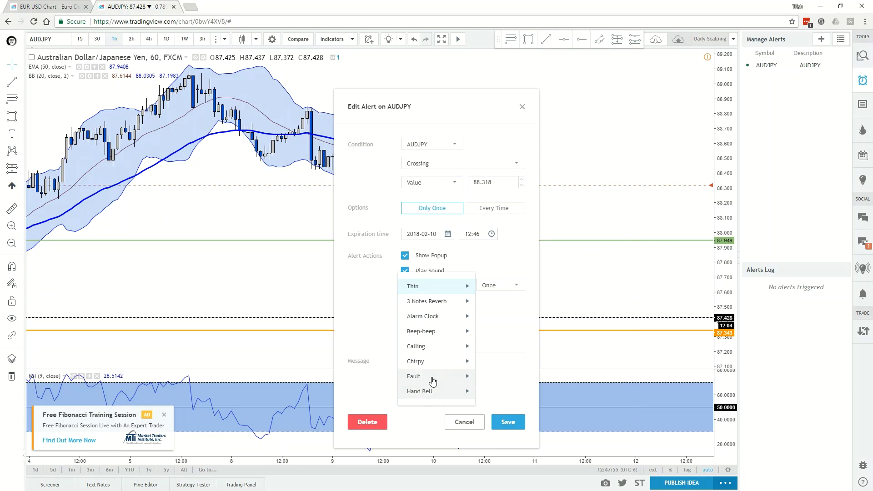
left_click(428, 286)
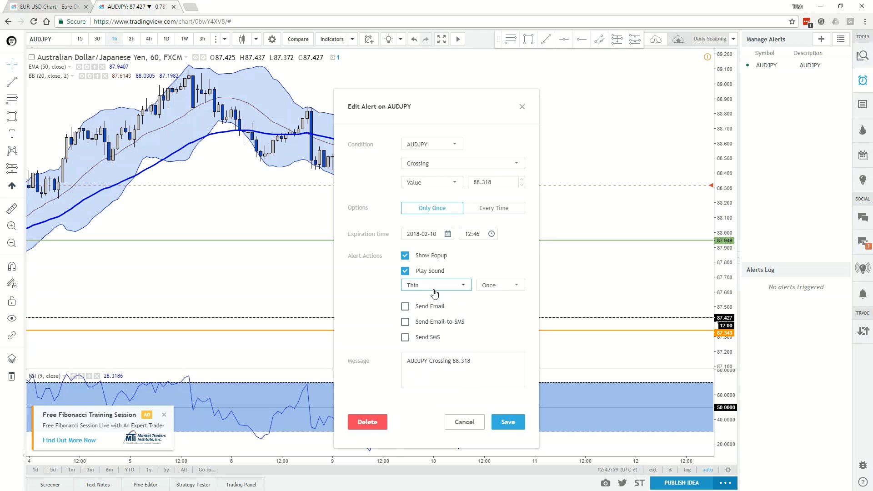
left_click(405, 323)
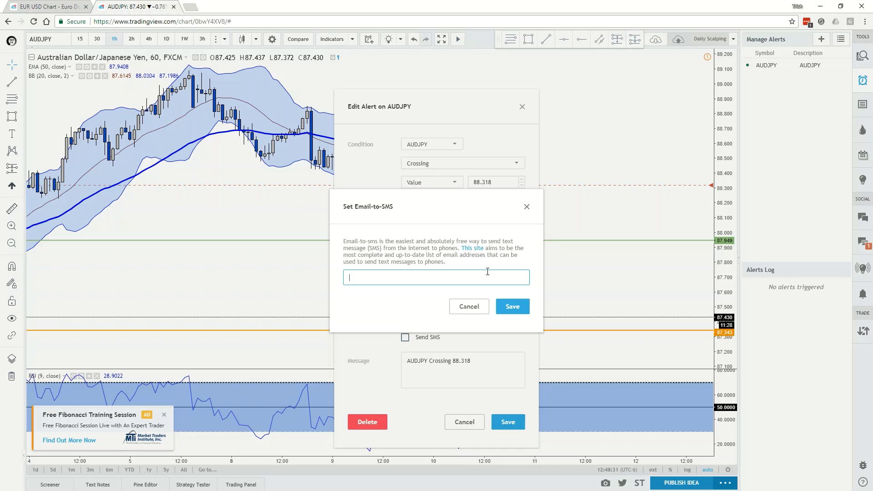
left_click(470, 306)
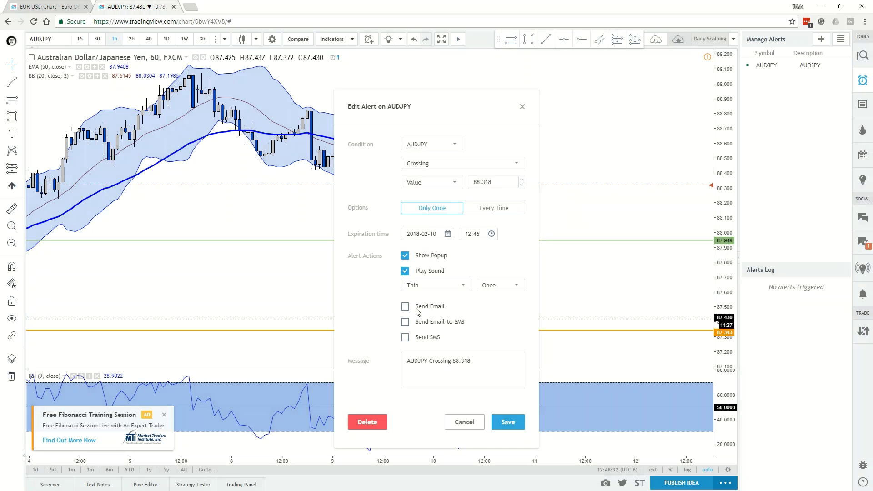
left_click(406, 337)
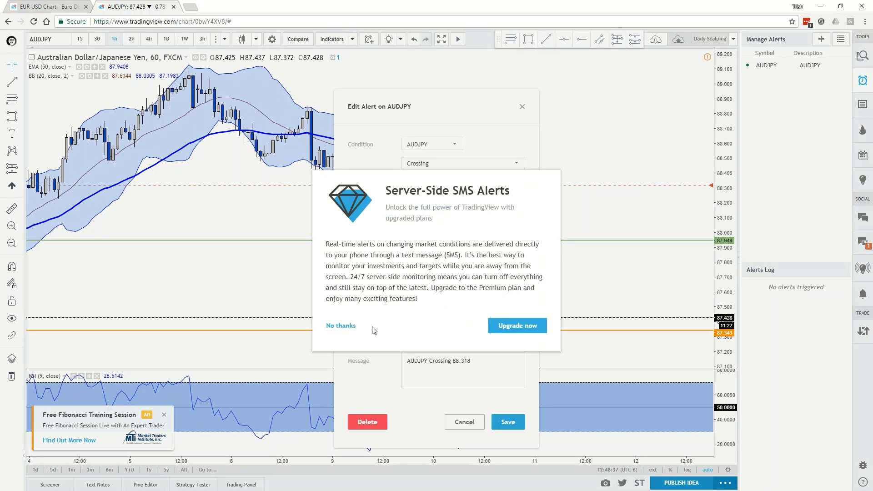
left_click(342, 326)
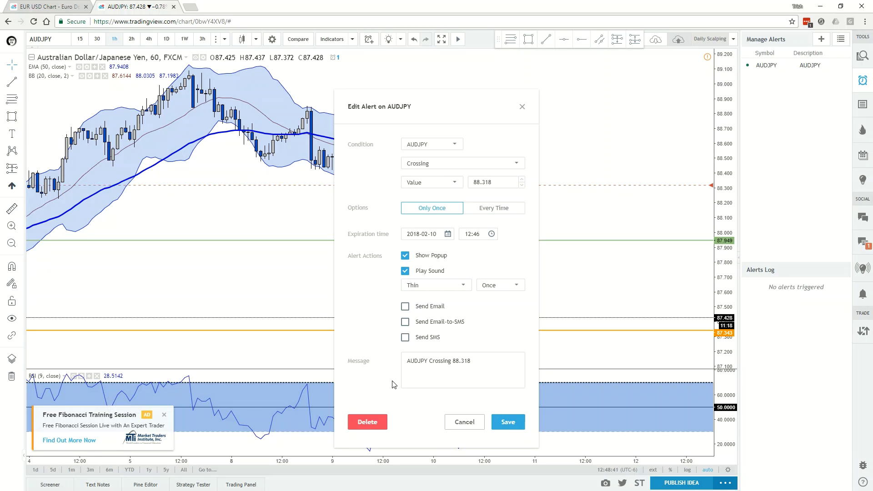
- Shorten the alert message to AUDJPY, and delete the AUDJPY price alert
left_click(460, 360)
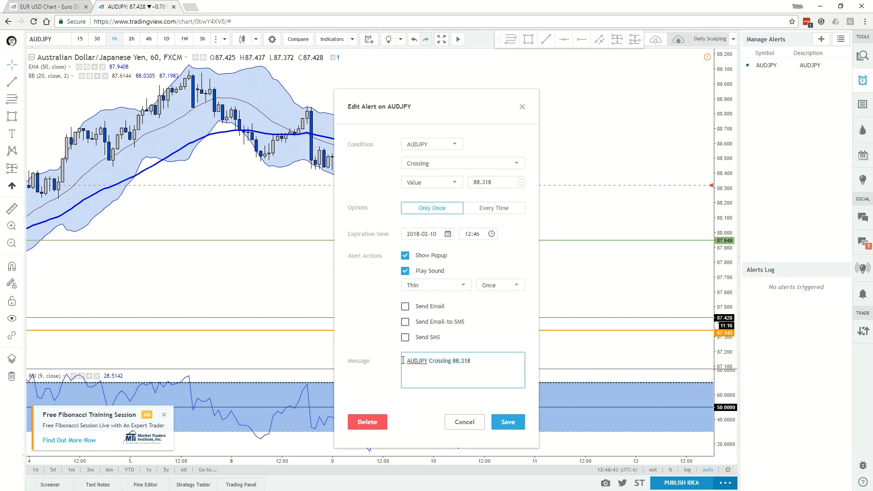
left_click(364, 311)
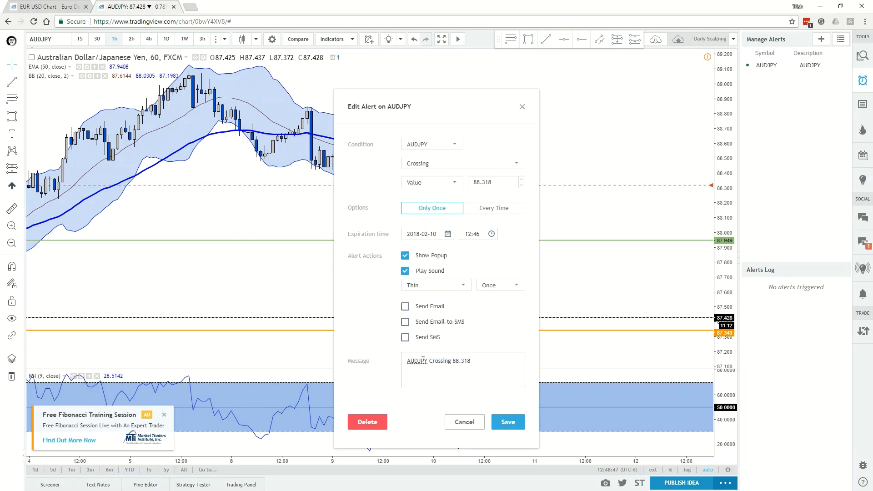
left_click(475, 361)
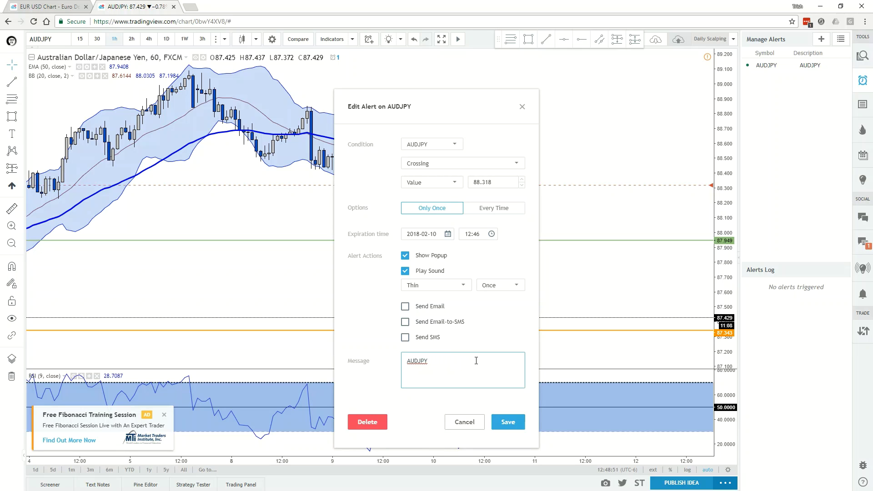
key("BackSpace")
left_click(375, 423)
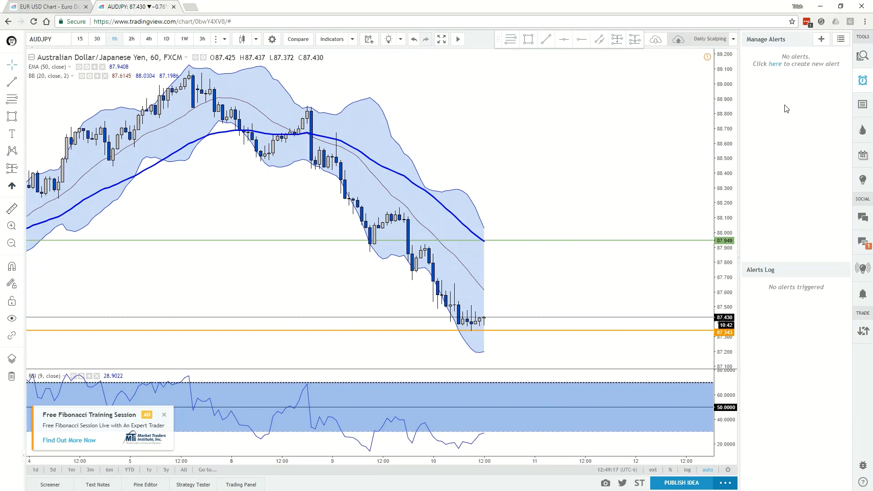
- Show the watchlist, try to create a new list from its options, and decline the upgrade offer
left_click(863, 55)
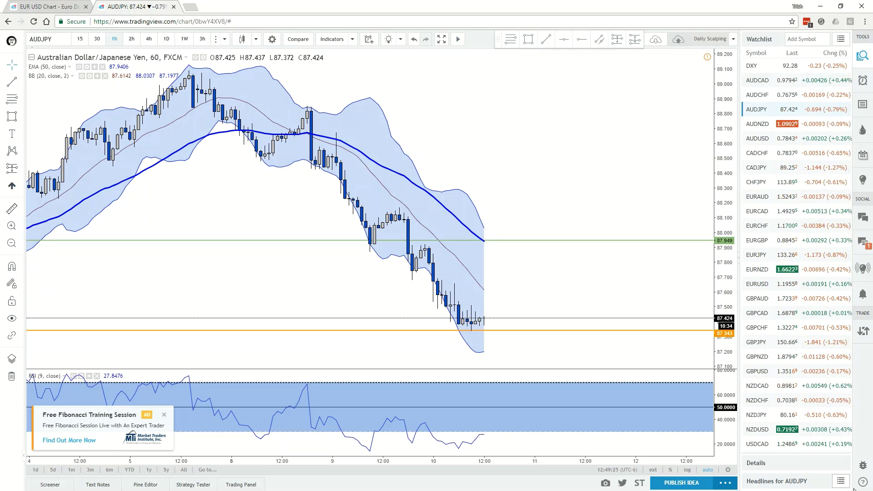
left_click(842, 40)
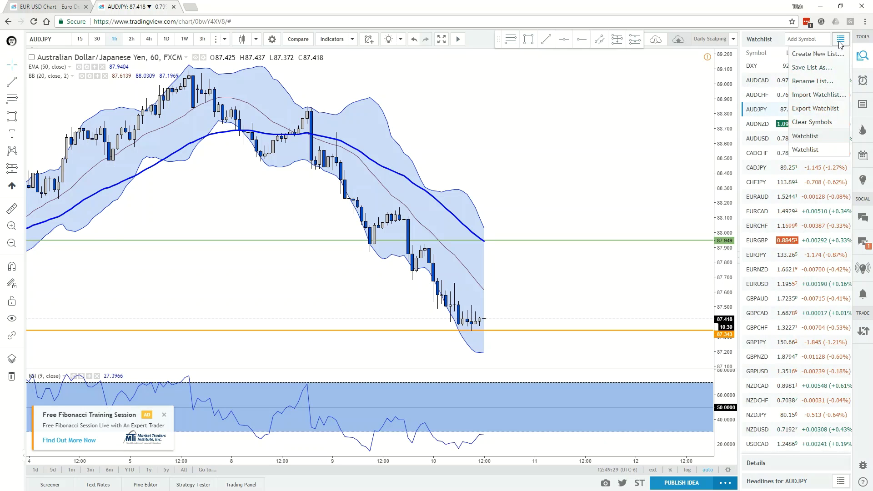
left_click(817, 55)
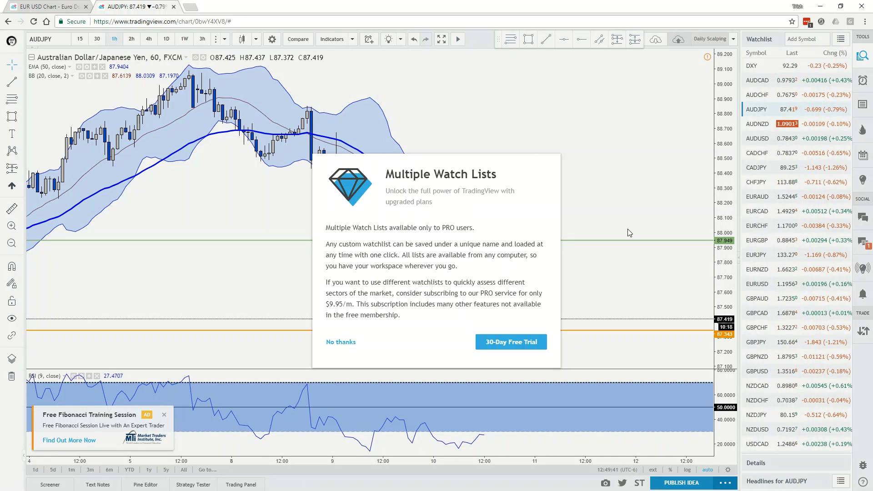
left_click(342, 343)
- Choose the second saved Watchlist from the list options, and load its ETHUSD symbol on the chart
left_click(842, 40)
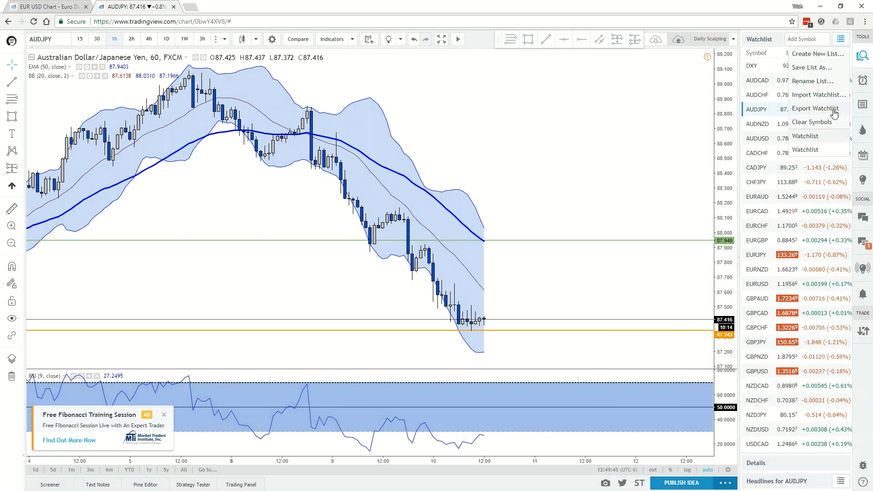
left_click(818, 153)
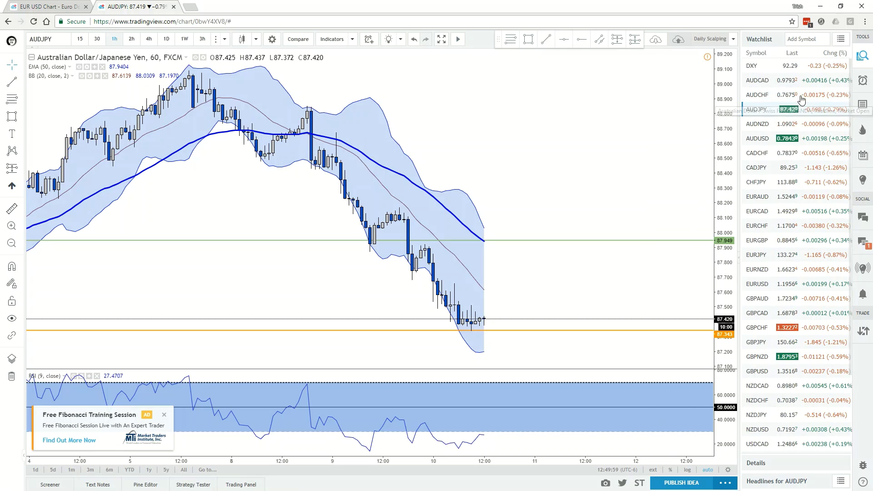
scroll(805, 199, "down", 3)
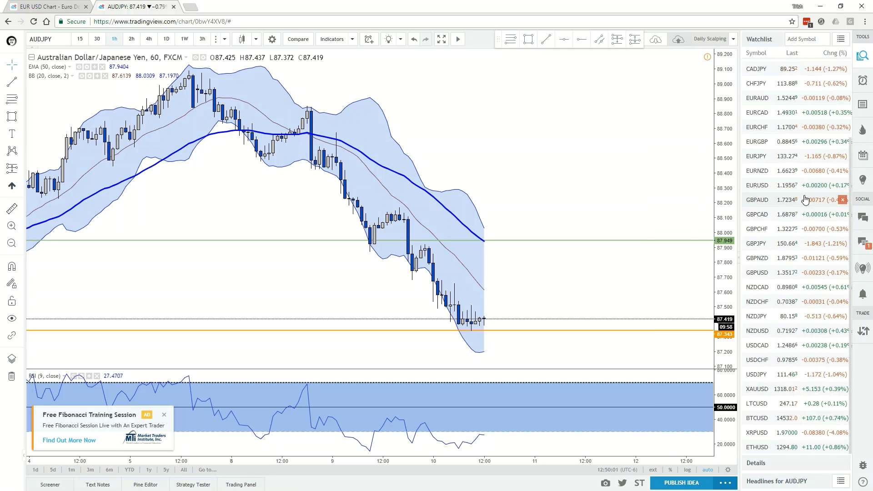
left_click(756, 447)
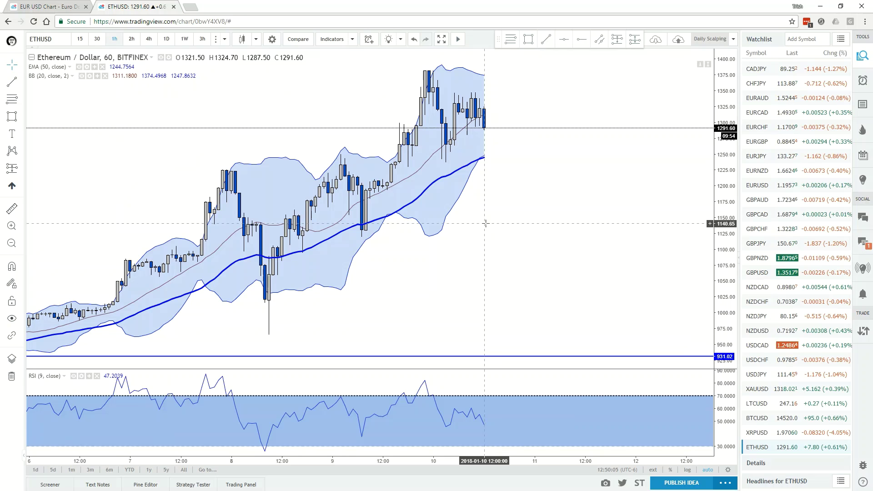